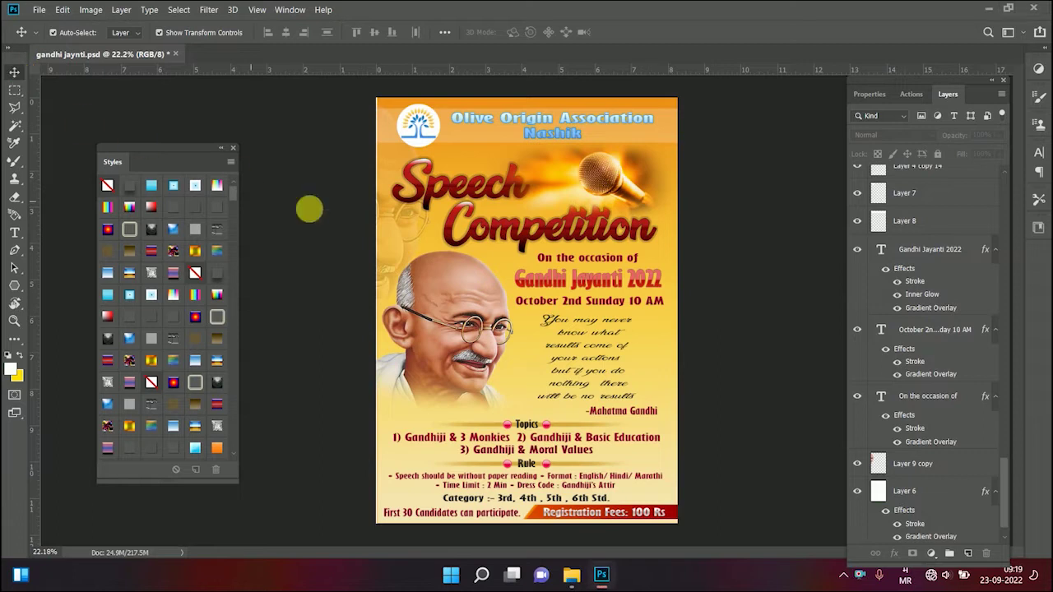
Hide Layer 6's stroke and gradient overlay effects so the background shows plain white
{"action": "left_click", "coordinate": [673, 378]}
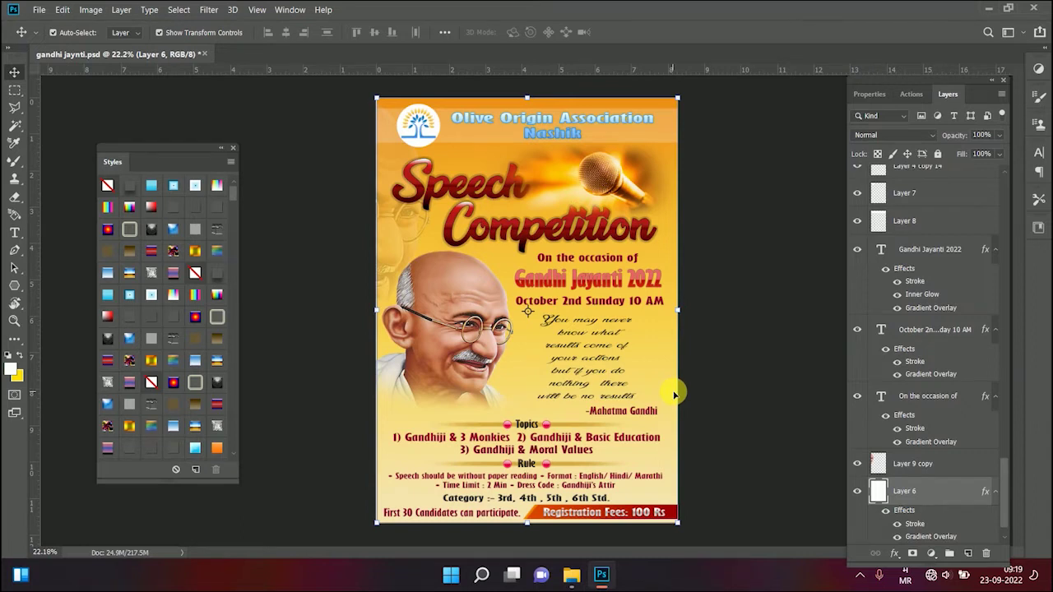
{"action": "scroll", "coordinate": [1001, 469], "scroll_direction": "down", "scroll_amount": 1}
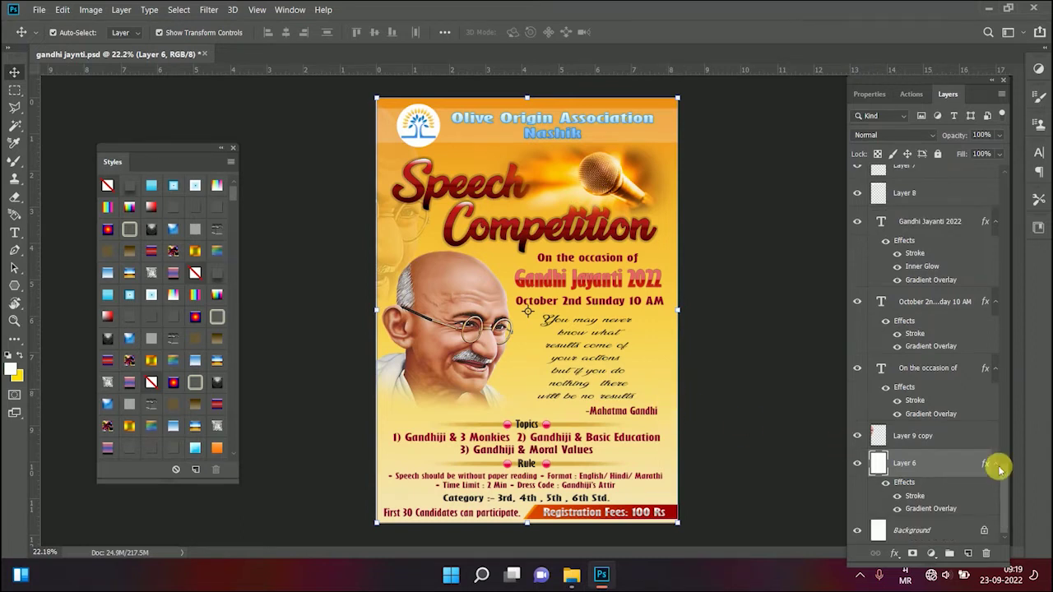
{"action": "left_click", "coordinate": [886, 484]}
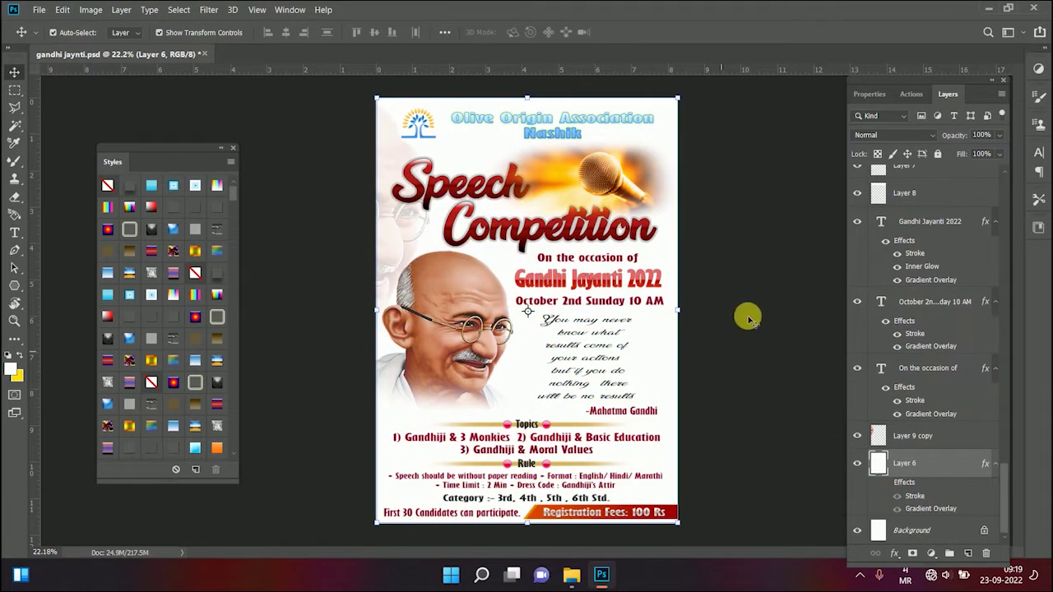
Delete the Layer 4 microphone graphic beside the Speech title
{"action": "left_click", "coordinate": [619, 161]}
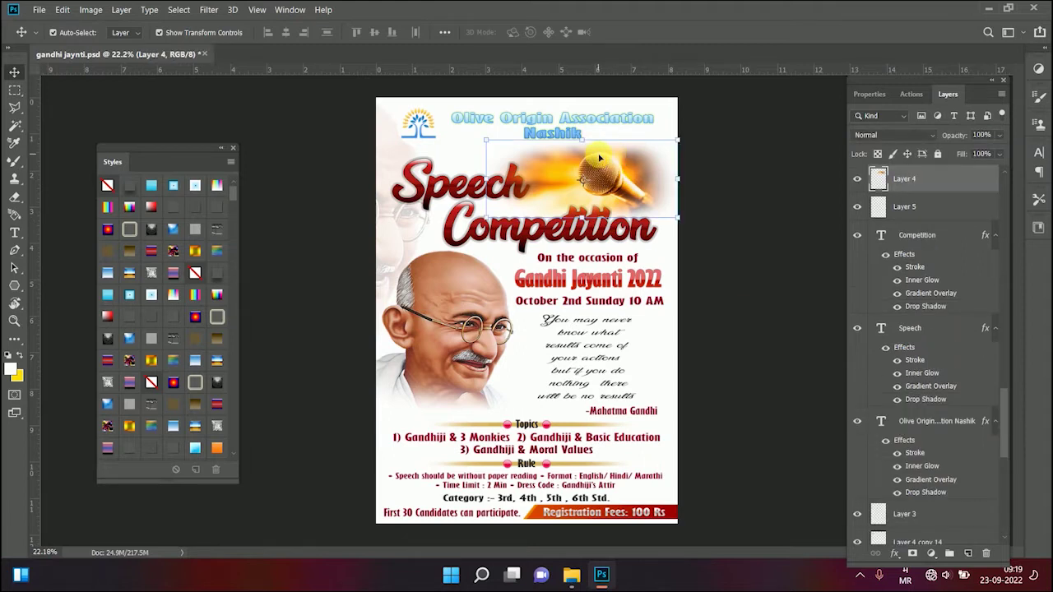
{"action": "key", "text": "Delete"}
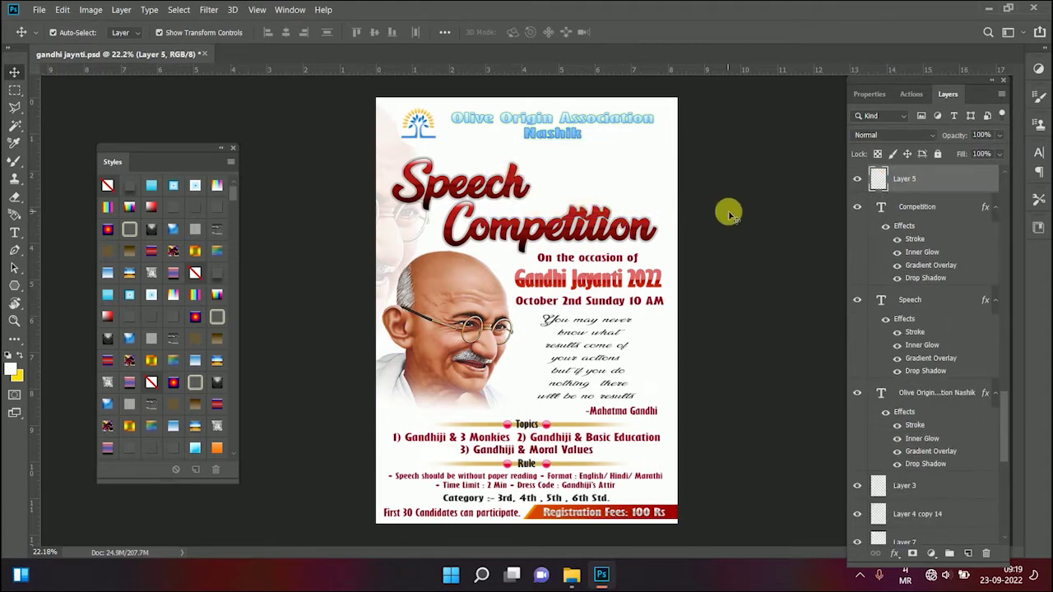
{"action": "scroll", "coordinate": [457, 481], "scroll_direction": "up", "scroll_amount": 2}
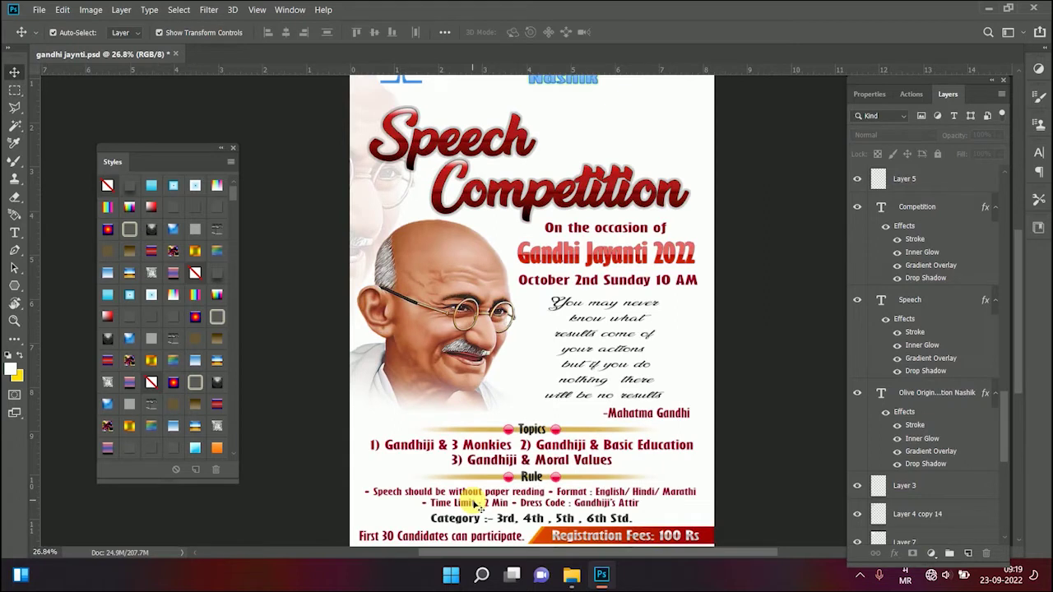
{"action": "scroll", "coordinate": [563, 530], "scroll_direction": "down", "scroll_amount": 1}
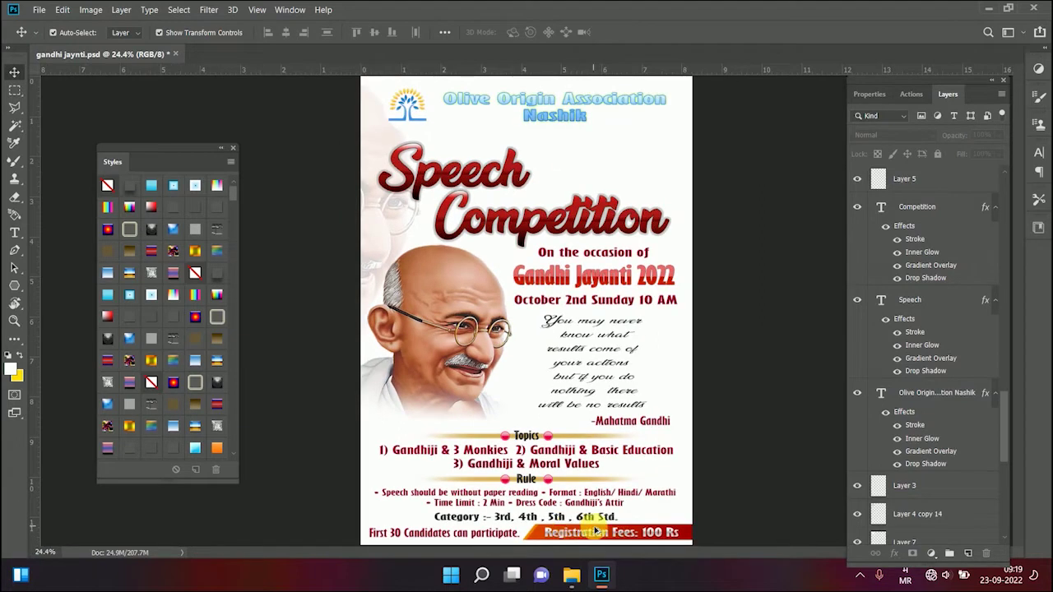
{"action": "scroll", "coordinate": [588, 287], "scroll_direction": "down", "scroll_amount": 1}
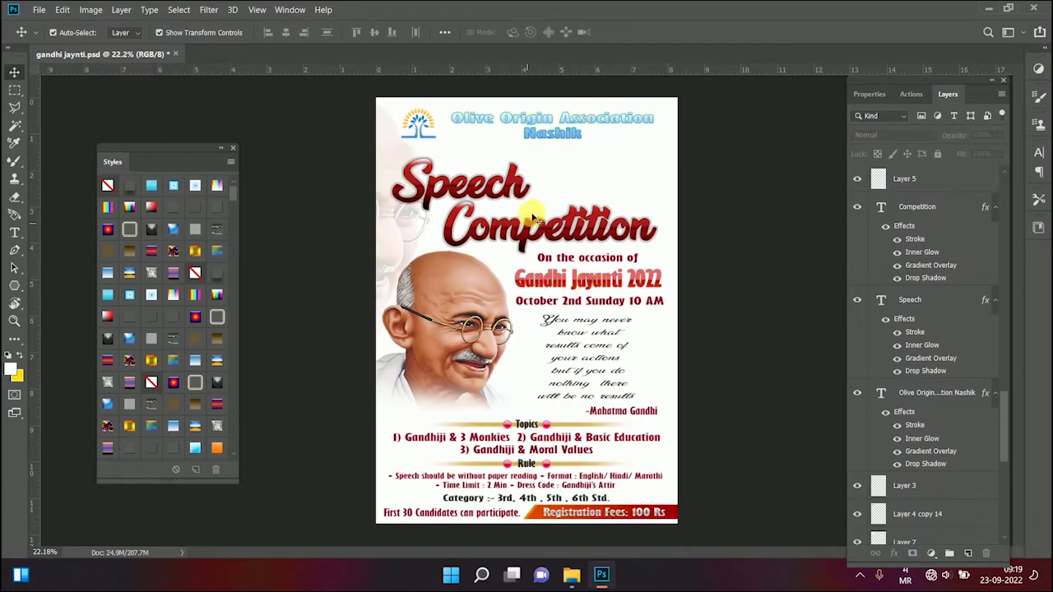
Reselect the background Layer 6 and minimise Photoshop to the desktop
{"action": "left_click", "coordinate": [512, 175]}
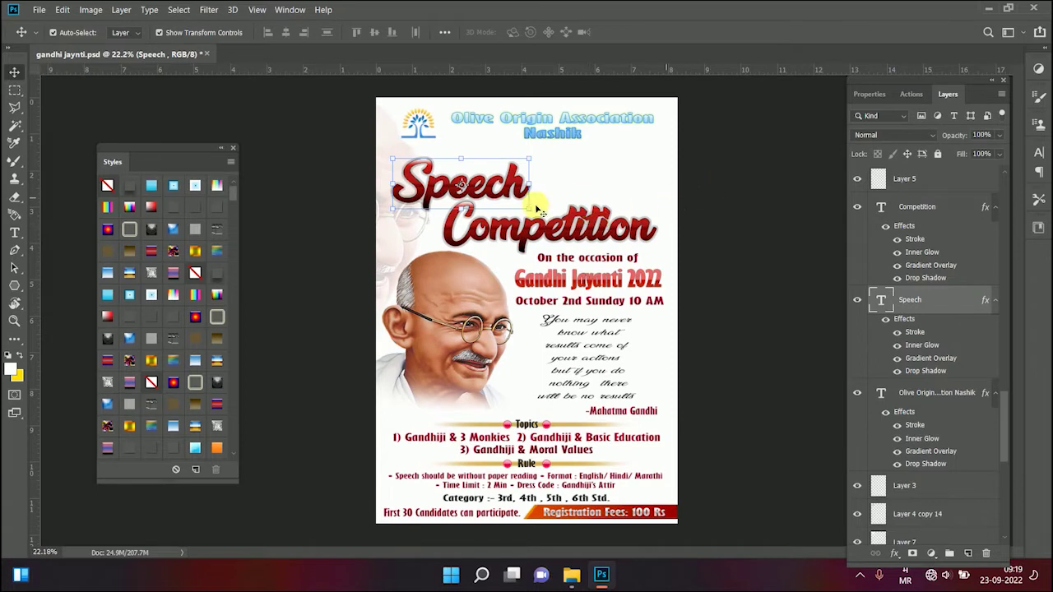
{"action": "left_click", "coordinate": [768, 278]}
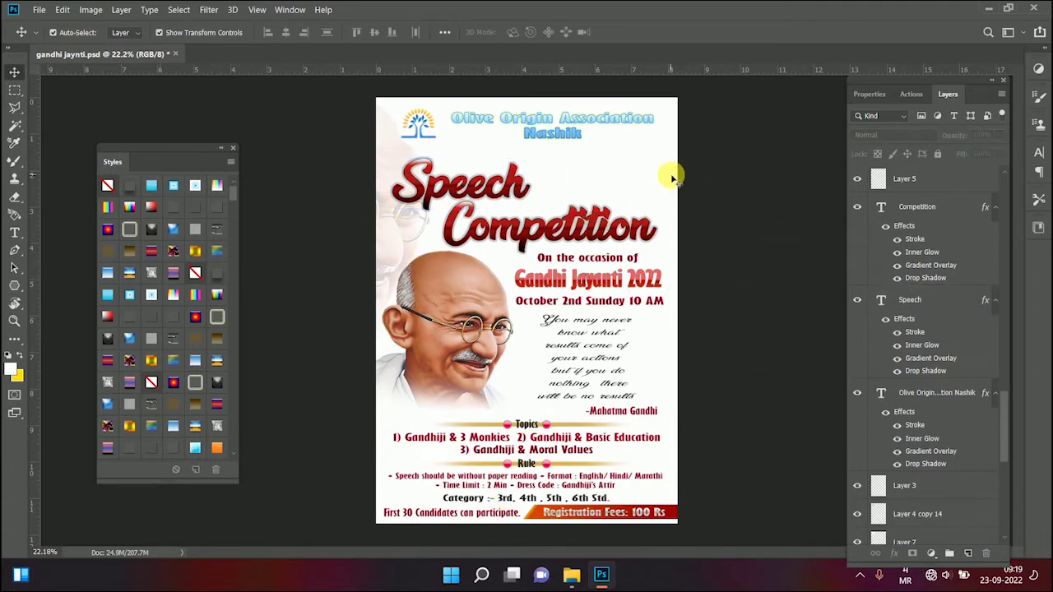
{"action": "left_click", "coordinate": [530, 404]}
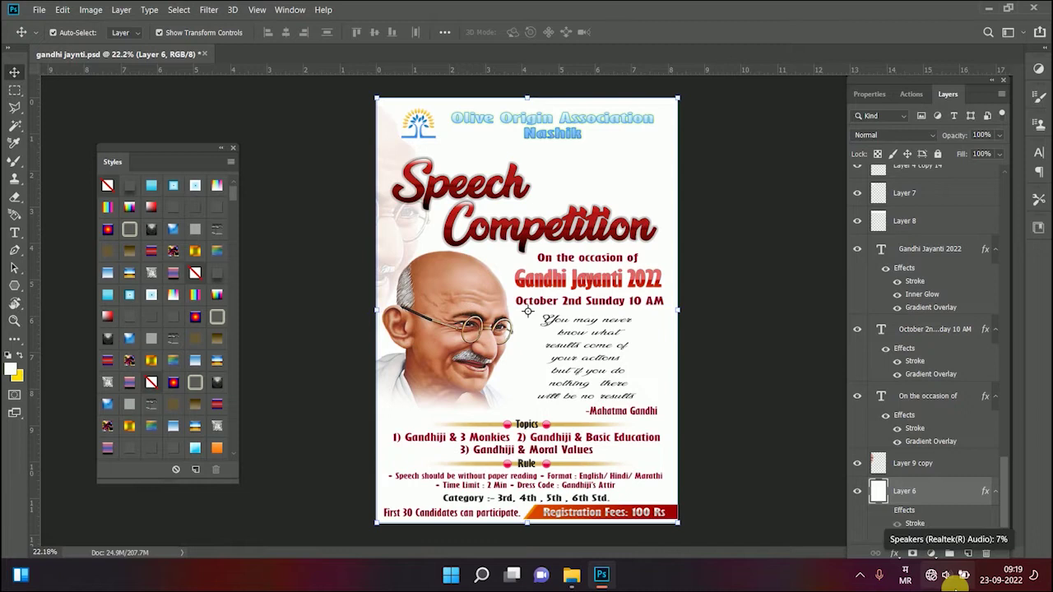
{"action": "left_click", "coordinate": [992, 7]}
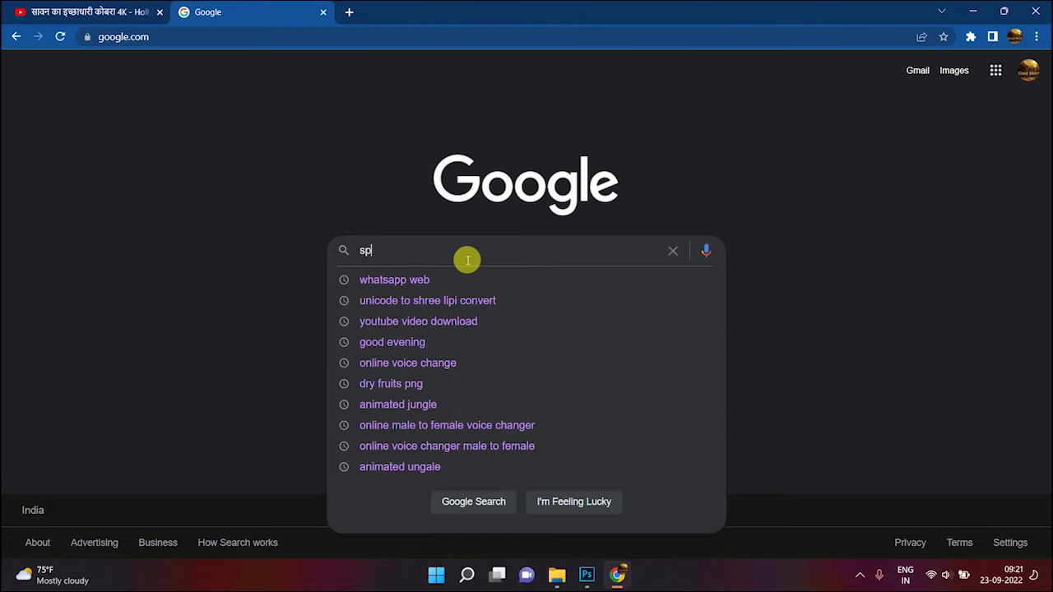
Search Google Images for 'speech animated images', then refine it to 'kids speech animated images'
{"action": "type", "text": "ee"}
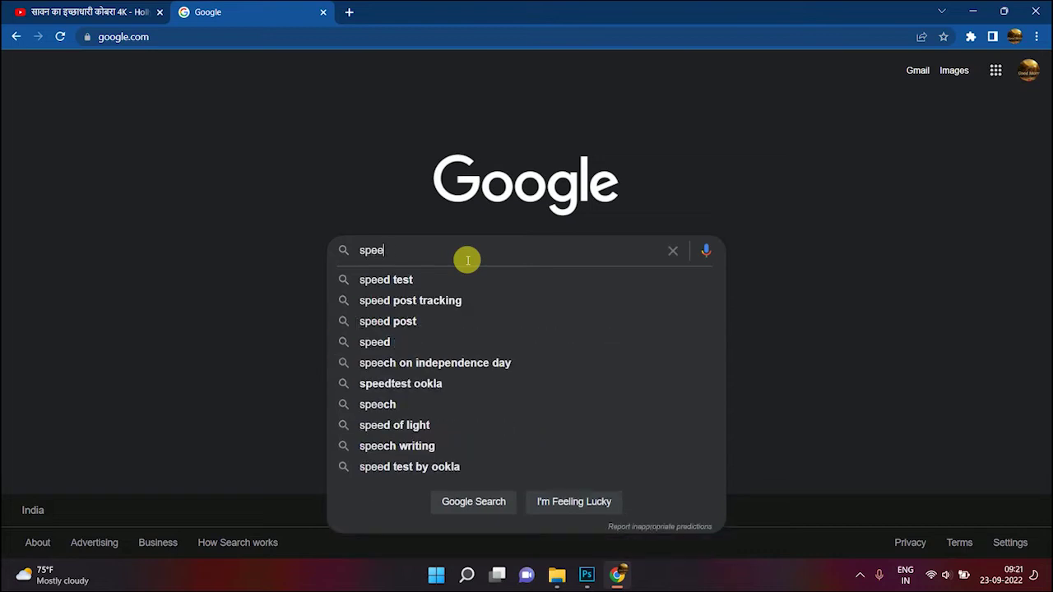
{"action": "type", "text": "ch "}
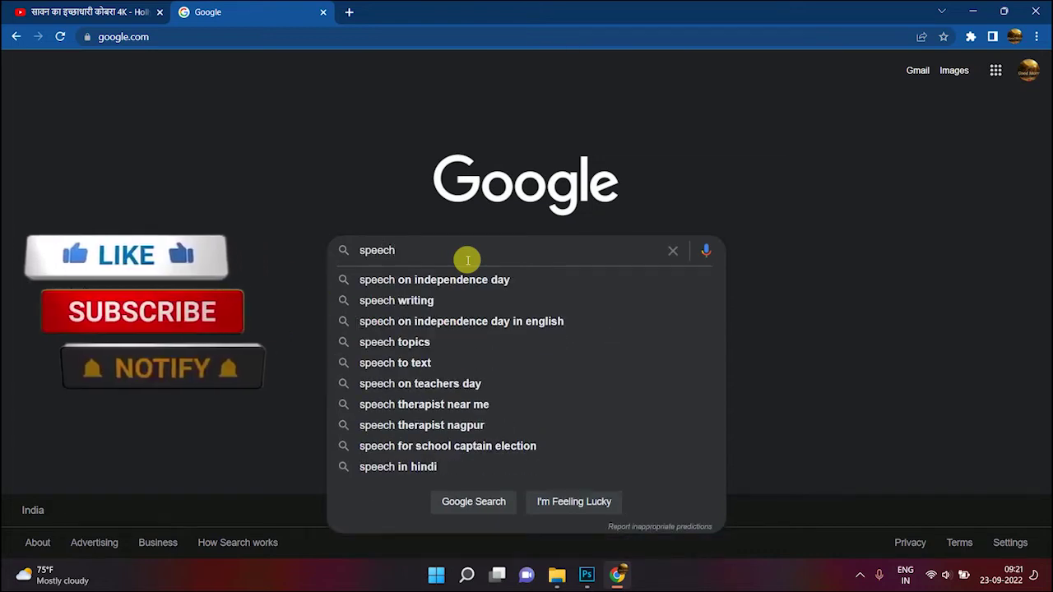
{"action": "type", "text": "animate"}
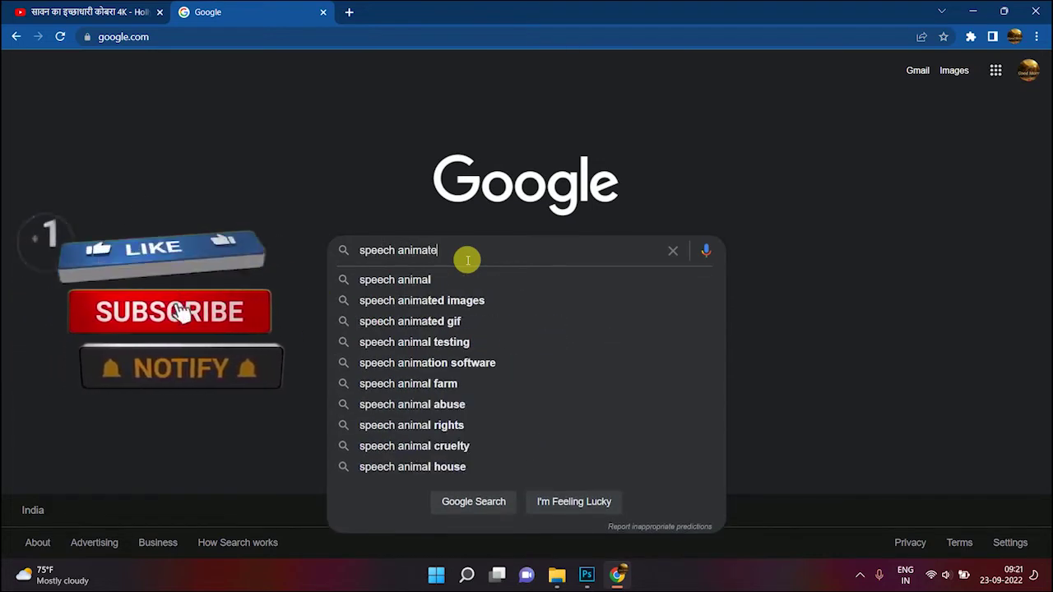
{"action": "type", "text": "d"}
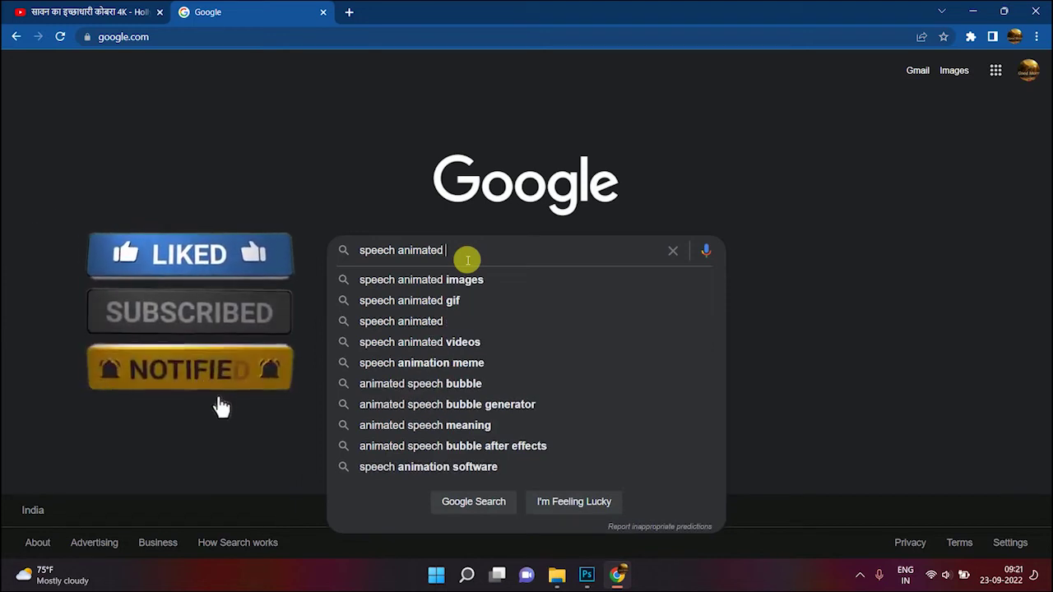
{"action": "left_click", "coordinate": [480, 280]}
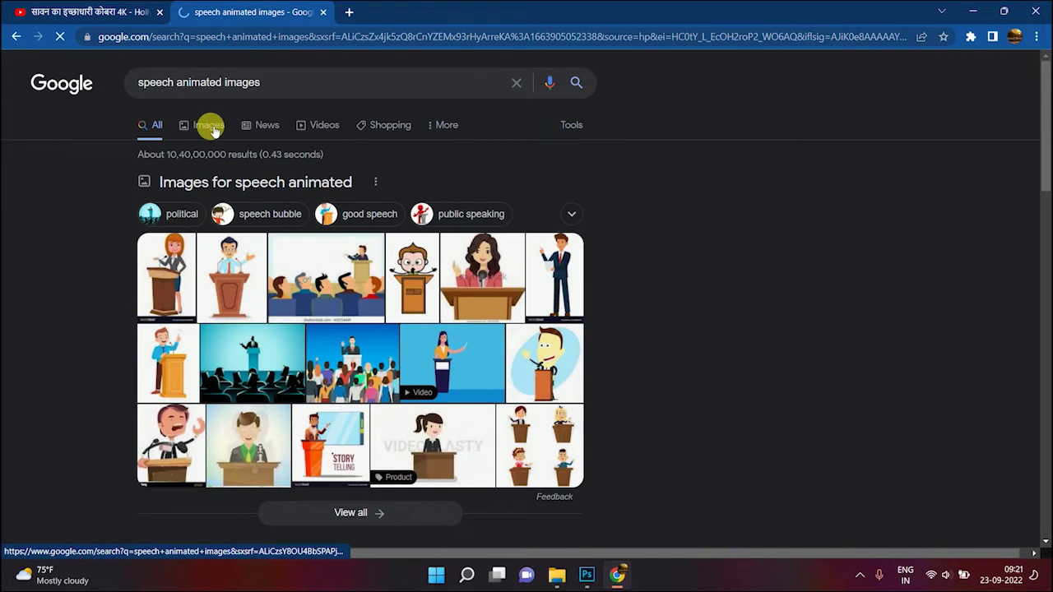
{"action": "left_click", "coordinate": [211, 127]}
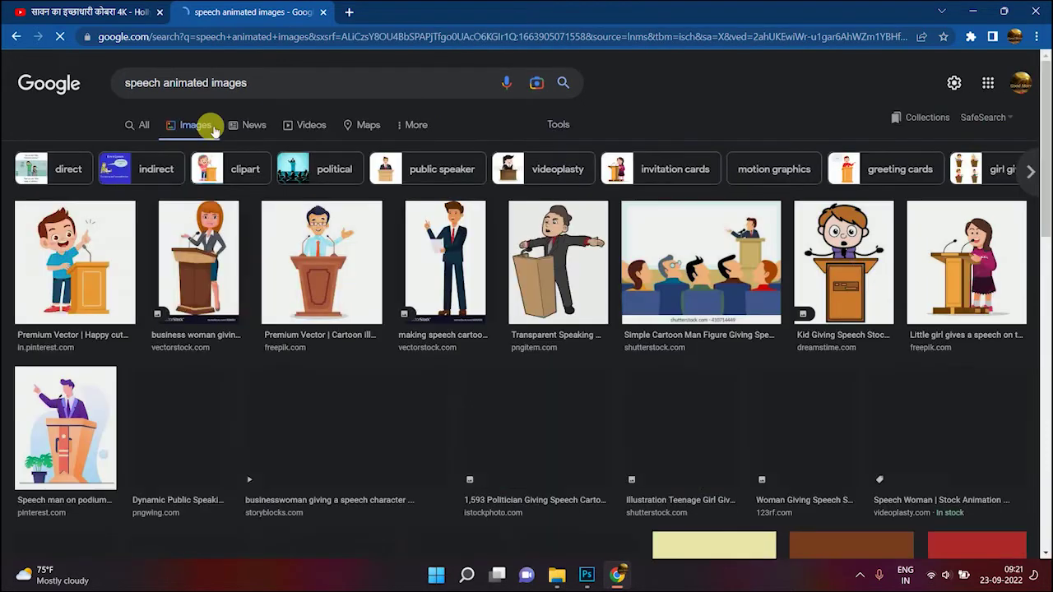
{"action": "left_click", "coordinate": [445, 83]}
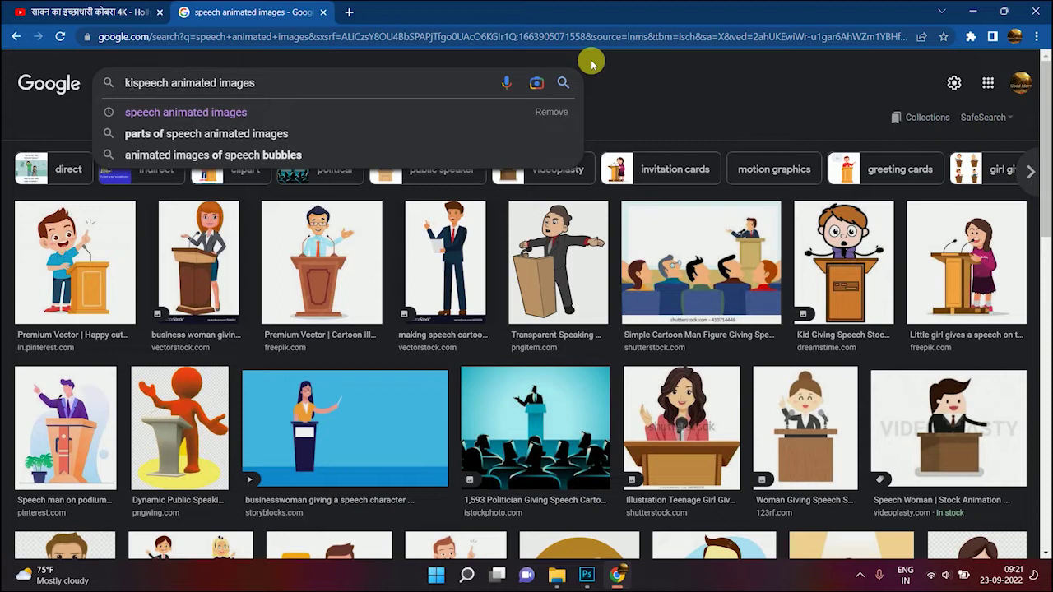
{"action": "key", "text": "Escape"}
{"action": "key", "text": "Return"}
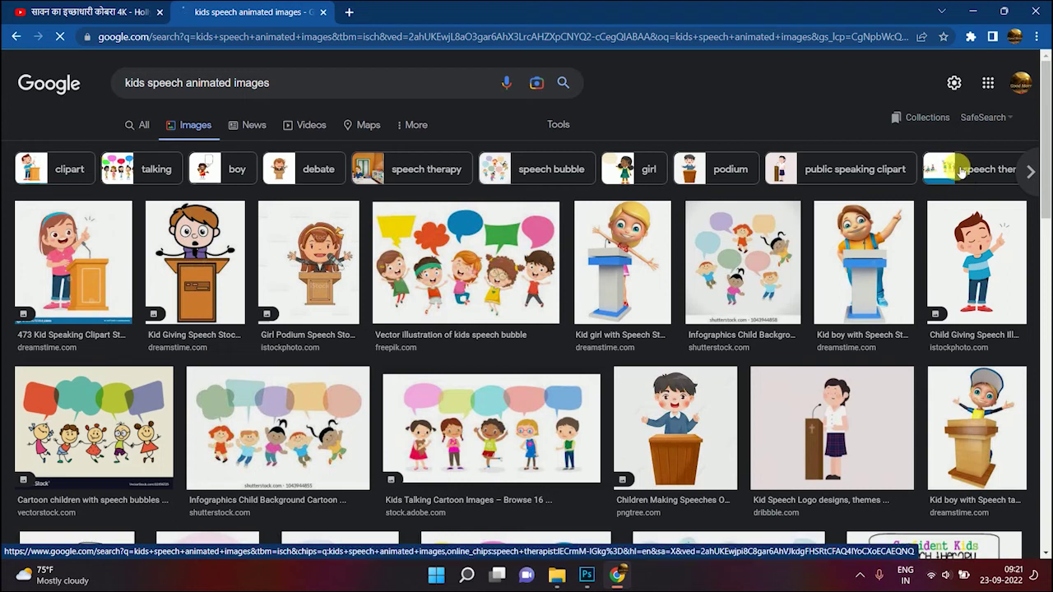
Copy the kids speech bubble illustration from Google Images and return to Photoshop
{"action": "left_click", "coordinate": [489, 273]}
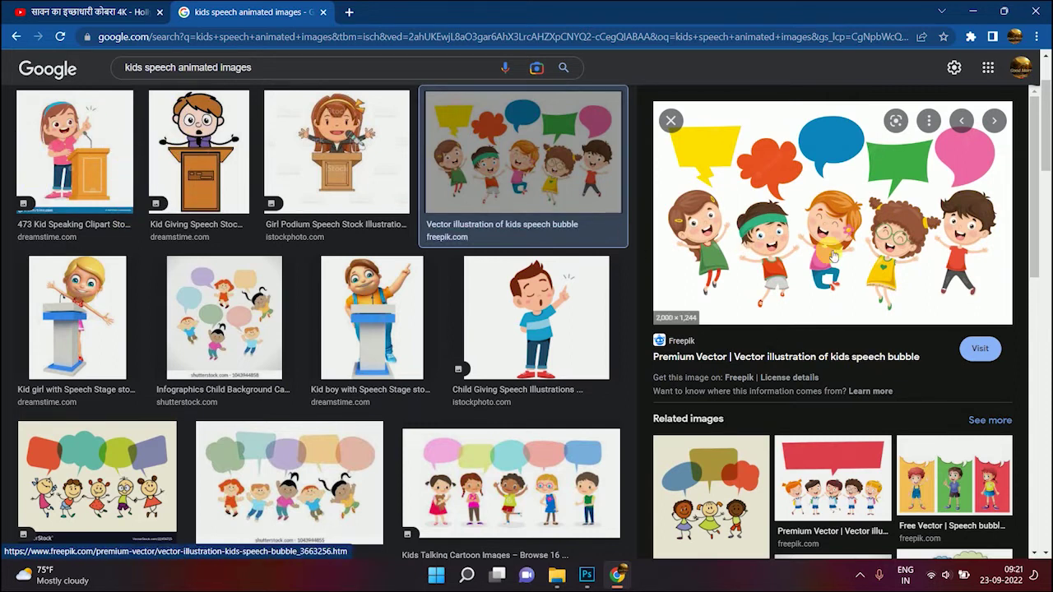
{"action": "right_click", "coordinate": [843, 212]}
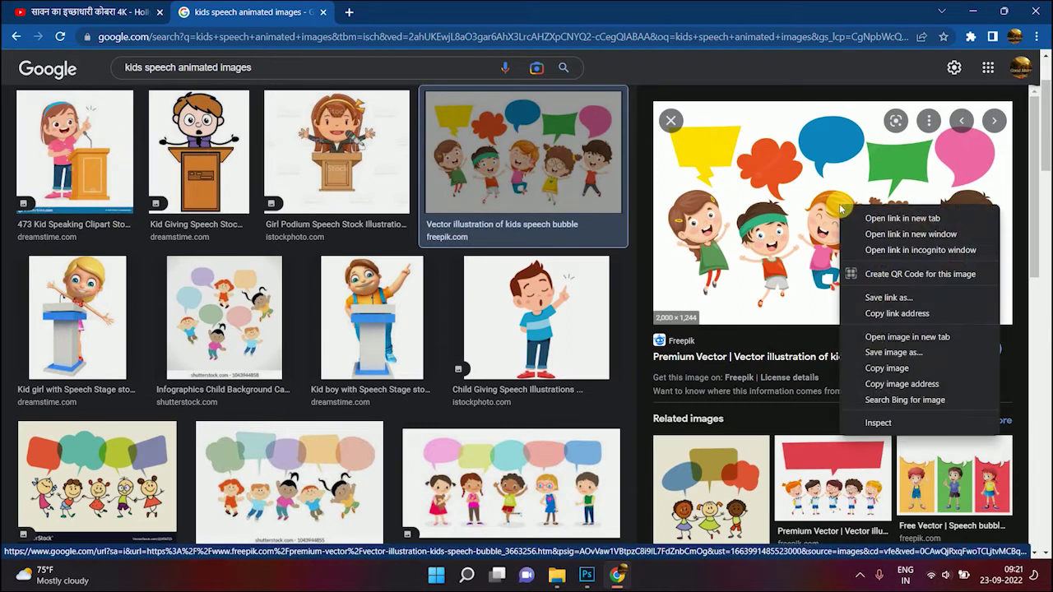
{"action": "left_click", "coordinate": [872, 369]}
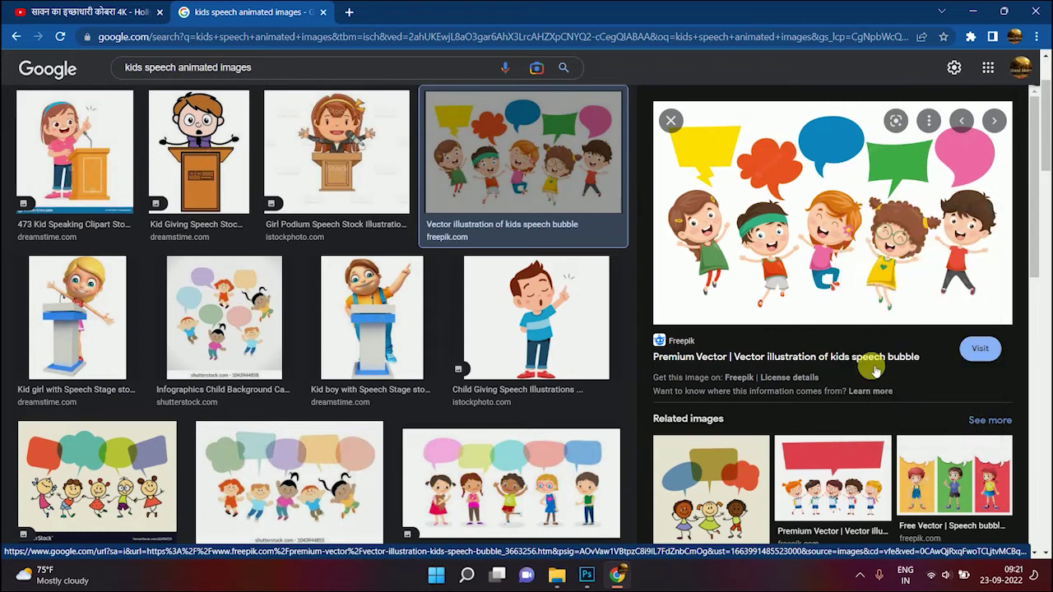
{"action": "left_click", "coordinate": [585, 576]}
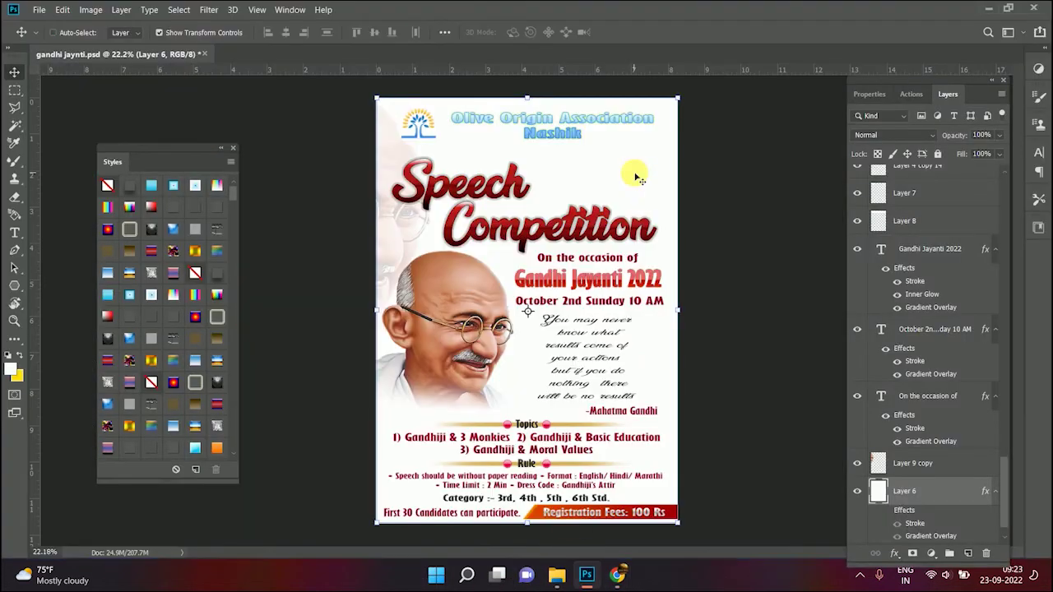
Paste the kids clipart as Layer 13, scale it to about 65%, and place it beside Speech
{"action": "key", "text": "ctrl+v"}
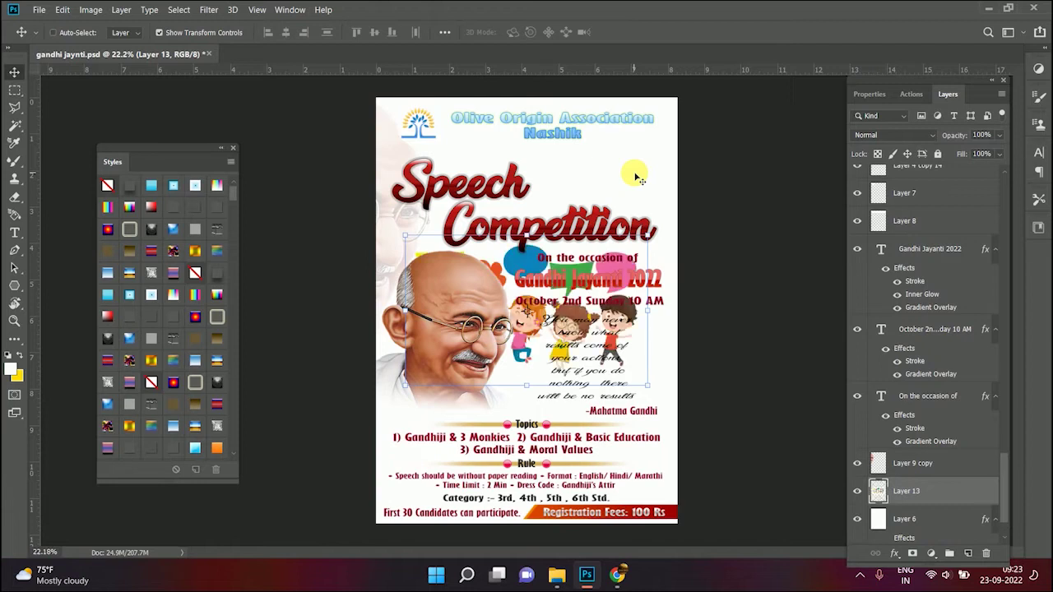
{"action": "left_click_drag", "start_coordinate": [519, 362], "coordinate": [584, 233]}
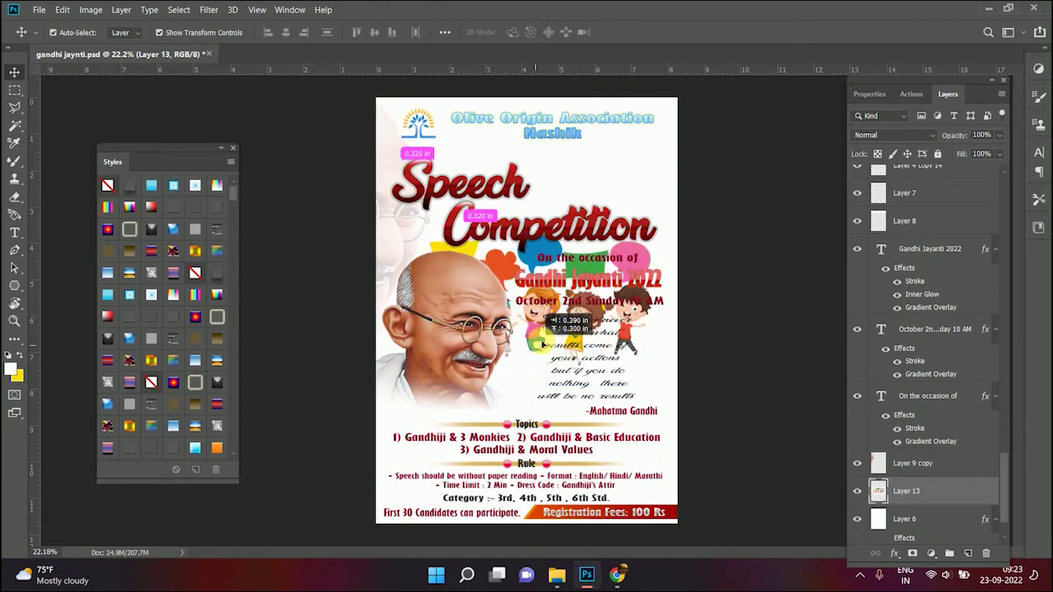
{"action": "left_click", "coordinate": [585, 233]}
{"action": "left_click", "coordinate": [650, 162]}
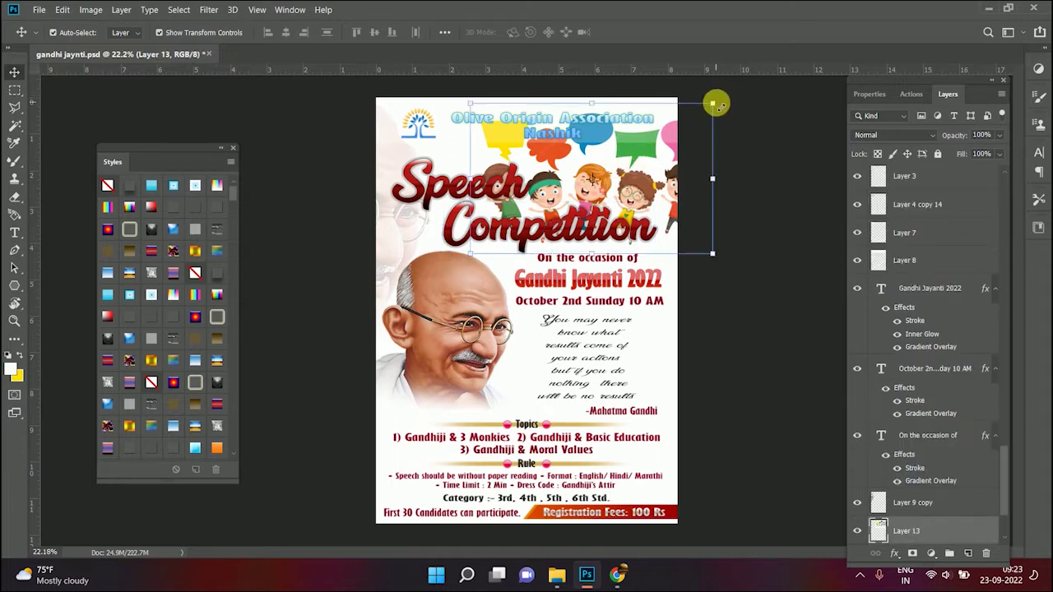
{"action": "left_click_drag", "start_coordinate": [713, 104], "coordinate": [679, 134]}
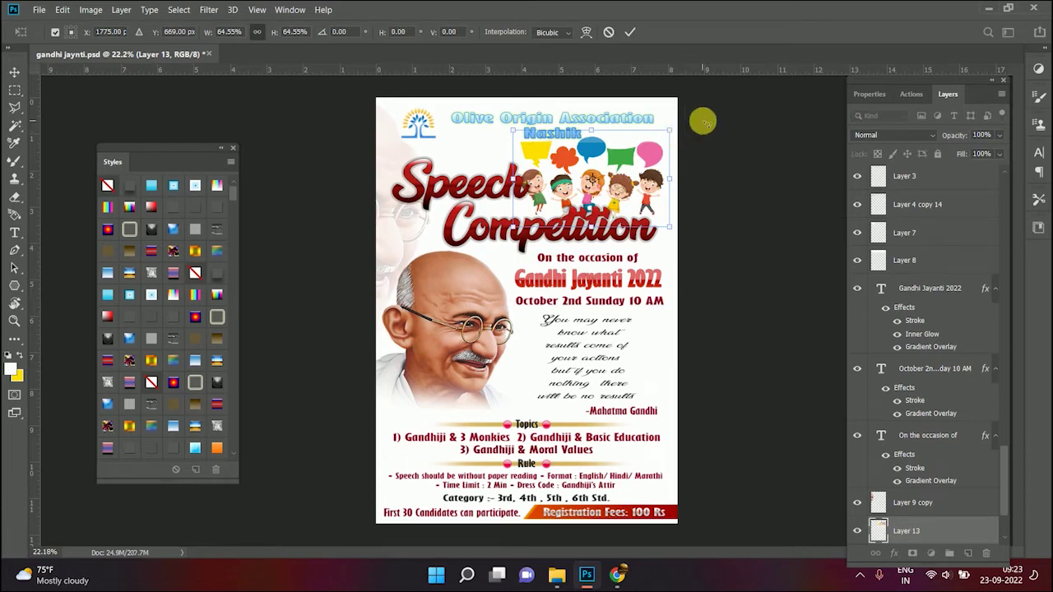
{"action": "left_click", "coordinate": [704, 122]}
{"action": "left_click_drag", "start_coordinate": [640, 180], "coordinate": [694, 182]}
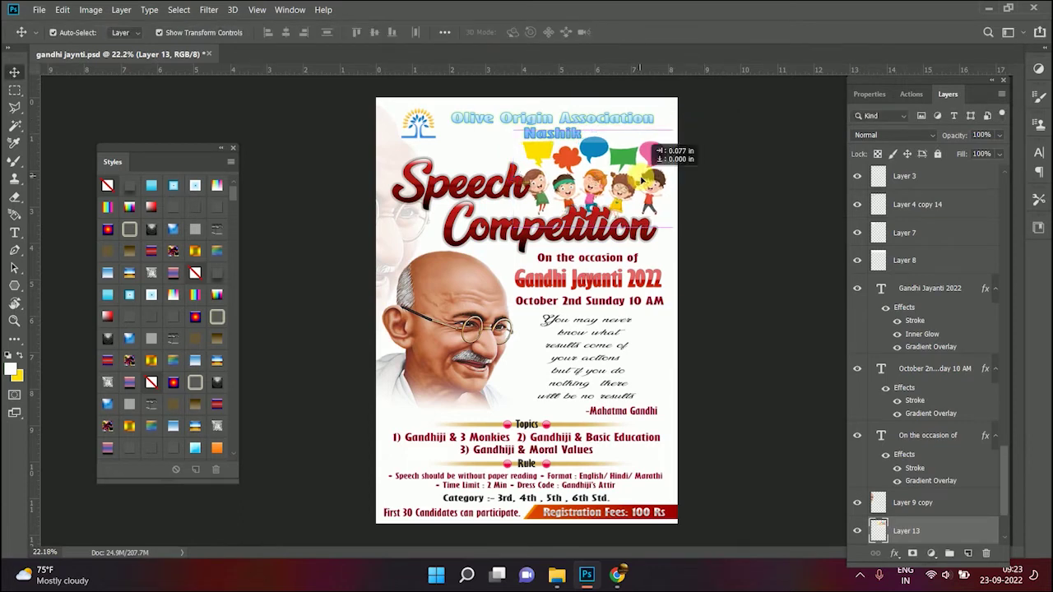
{"action": "left_click", "coordinate": [693, 182]}
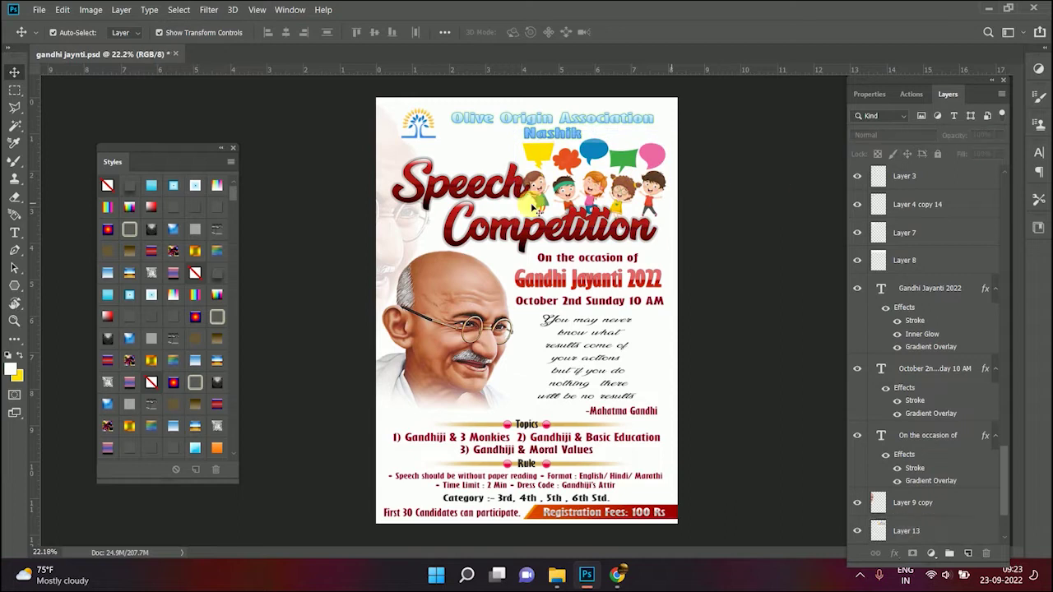
{"action": "left_click", "coordinate": [475, 189]}
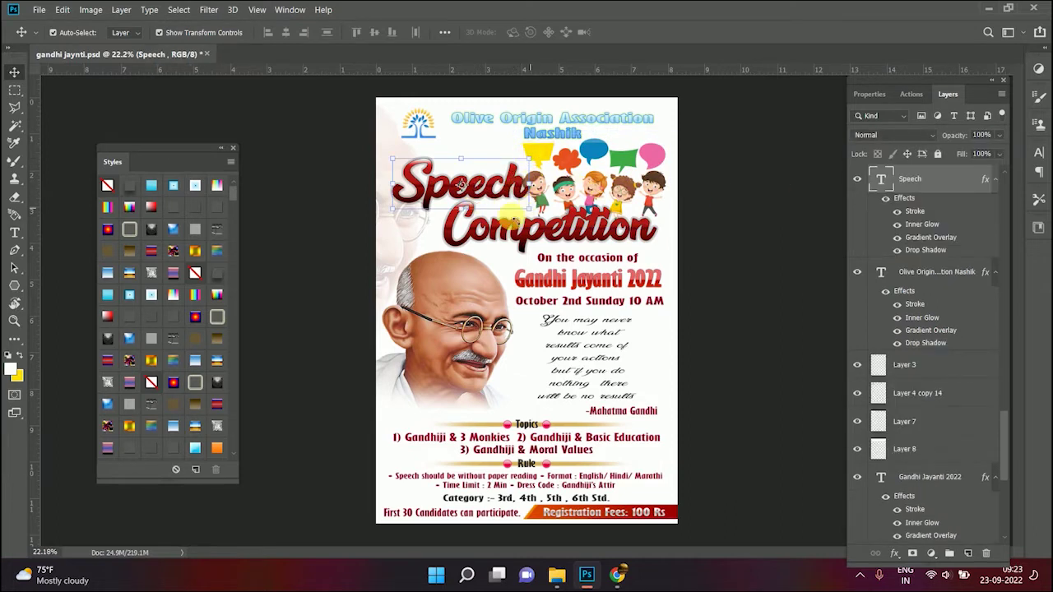
Shrink the Speech and Competition titles together, moving Speech left and Competition right
{"action": "left_click", "coordinate": [498, 228]}
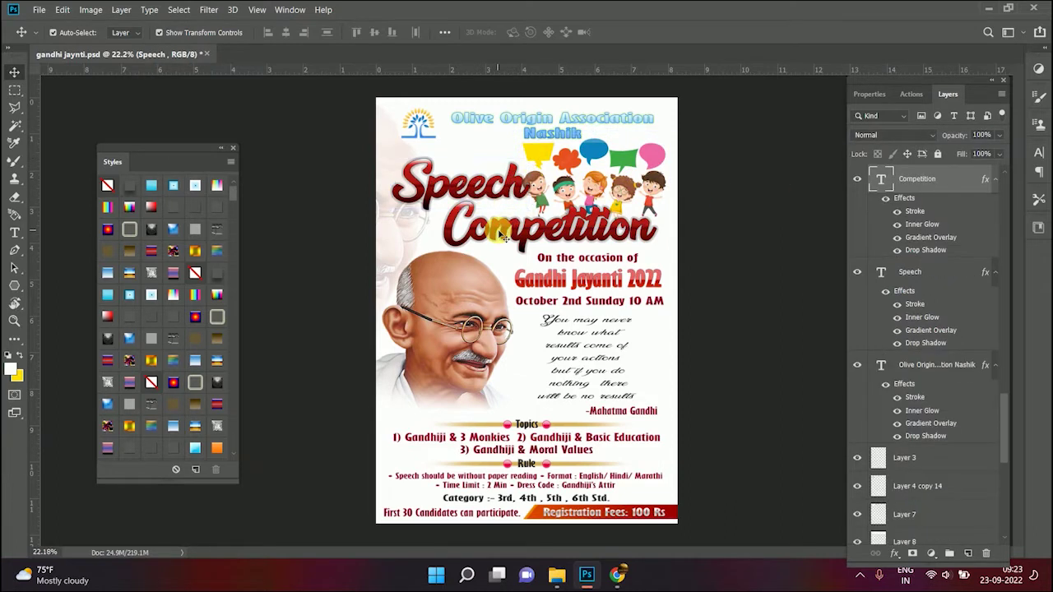
{"action": "left_click", "coordinate": [427, 172], "text": "shift"}
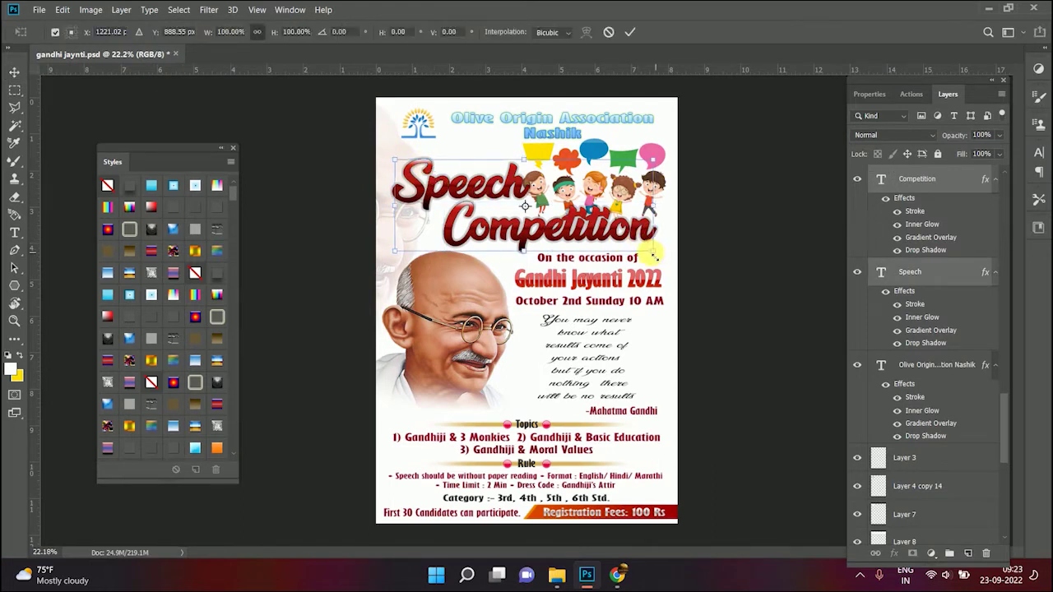
{"action": "left_click_drag", "start_coordinate": [660, 255], "coordinate": [629, 242]}
{"action": "key", "text": "Return"}
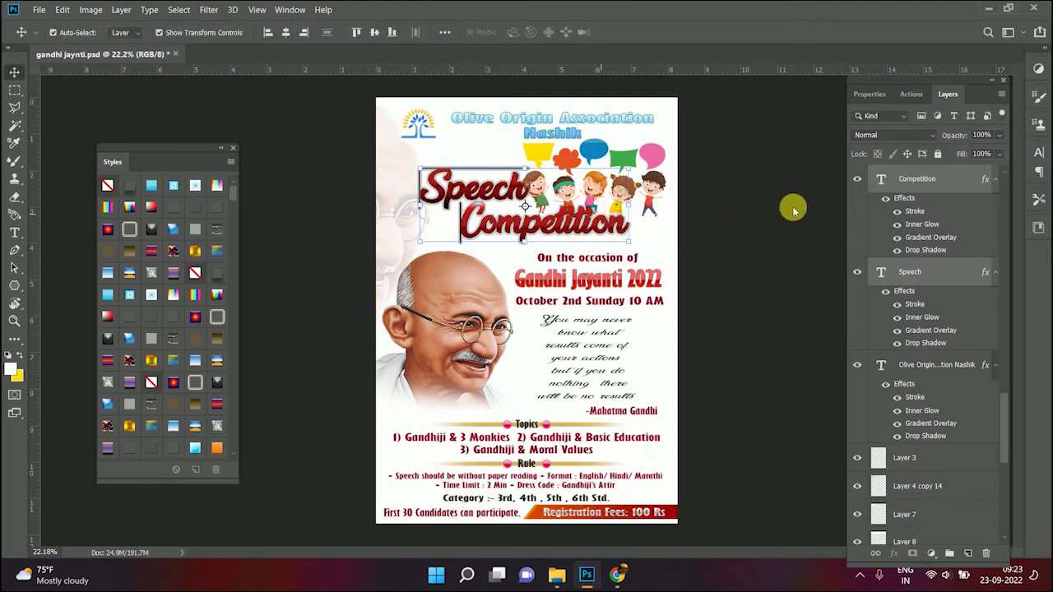
{"action": "left_click_drag", "start_coordinate": [482, 192], "coordinate": [451, 183]}
{"action": "left_click_drag", "start_coordinate": [554, 228], "coordinate": [569, 232]}
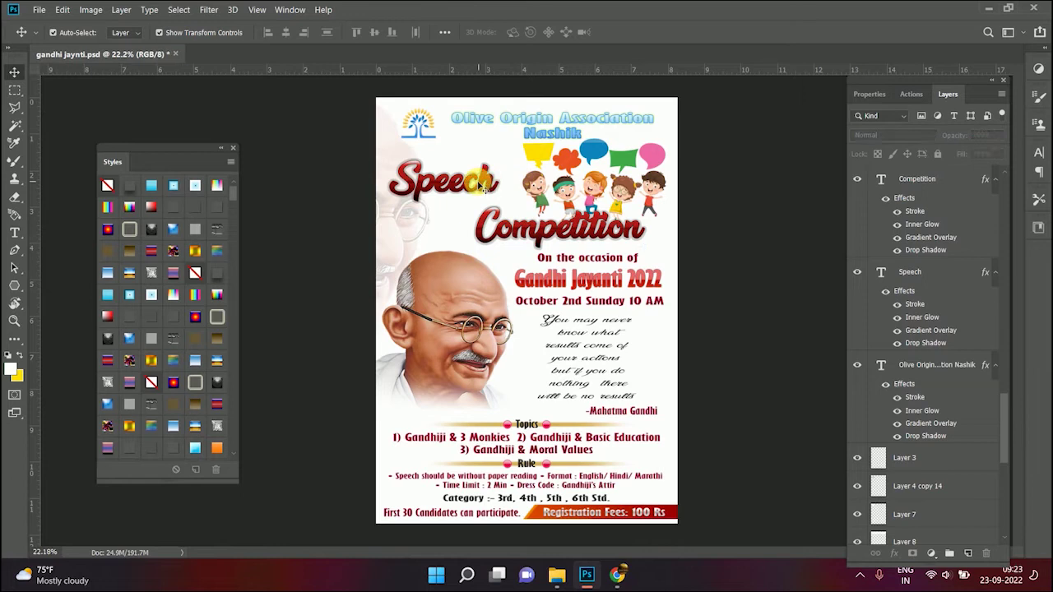
Enlarge the Speech title to about 115% at the top left
{"action": "left_click", "coordinate": [484, 188]}
{"action": "left_click_drag", "start_coordinate": [482, 187], "coordinate": [496, 186]}
{"action": "left_click_drag", "start_coordinate": [406, 164], "coordinate": [389, 155]}
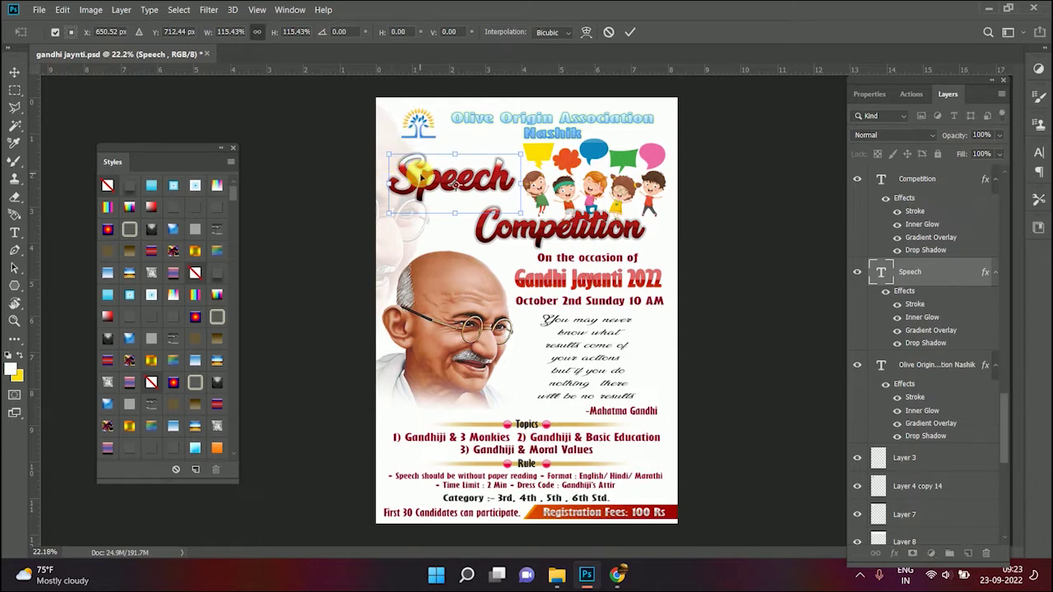
{"action": "key", "text": "Return"}
Shrink the Competition title slightly and move it further left
{"action": "left_click_drag", "start_coordinate": [525, 234], "coordinate": [521, 234]}
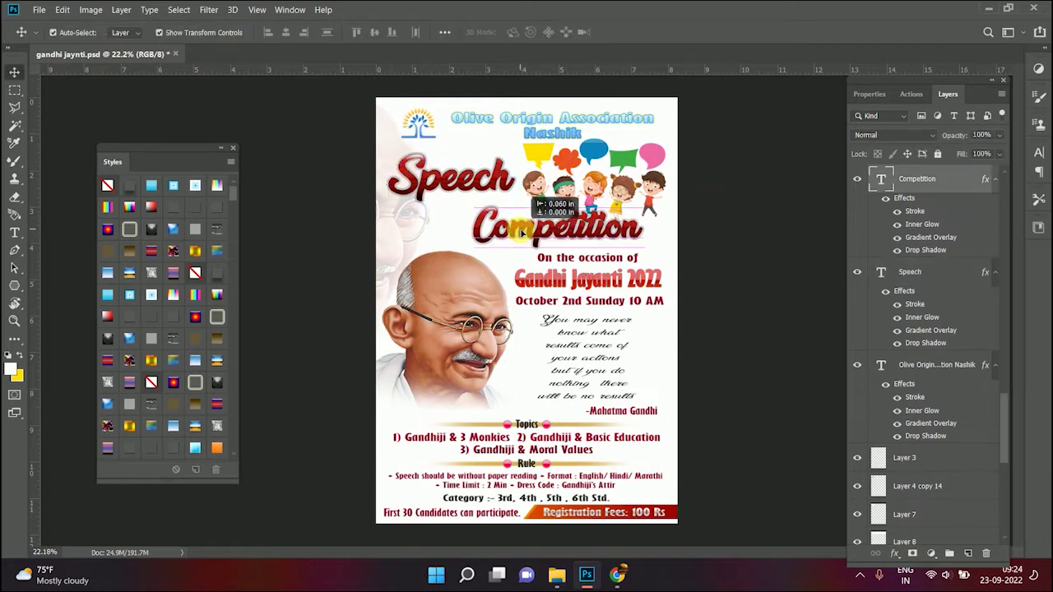
{"action": "left_click_drag", "start_coordinate": [522, 234], "coordinate": [530, 233]}
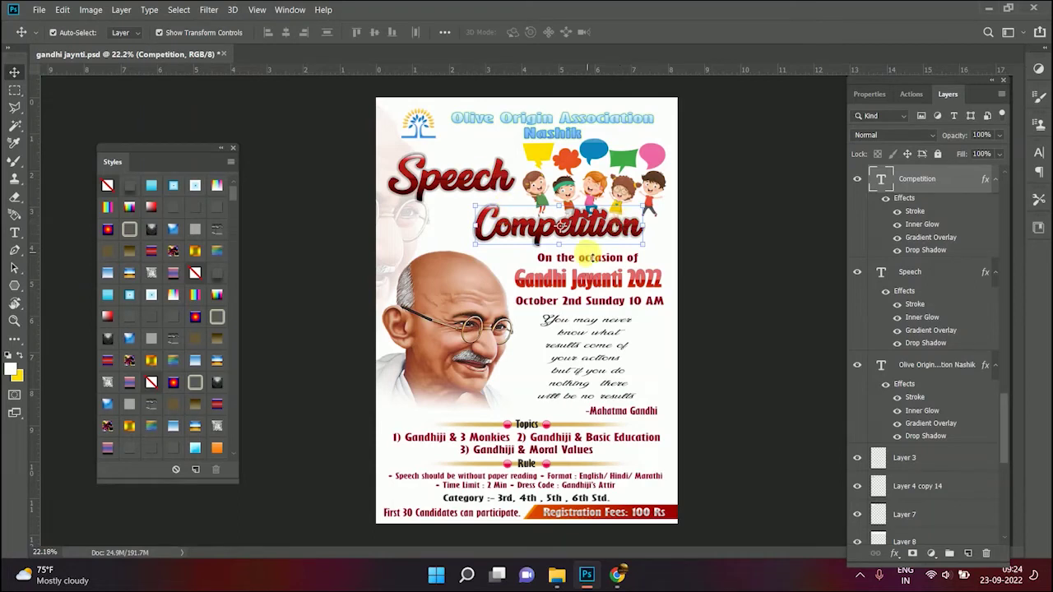
{"action": "key", "text": "ctrl+t"}
{"action": "left_click_drag", "start_coordinate": [644, 206], "coordinate": [650, 211]}
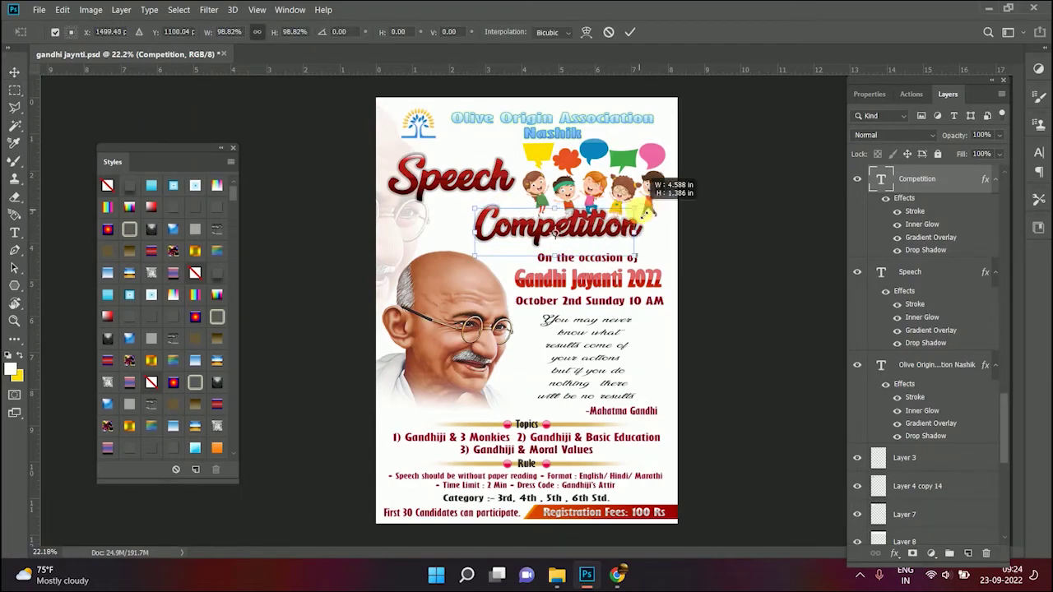
{"action": "key", "text": "Return"}
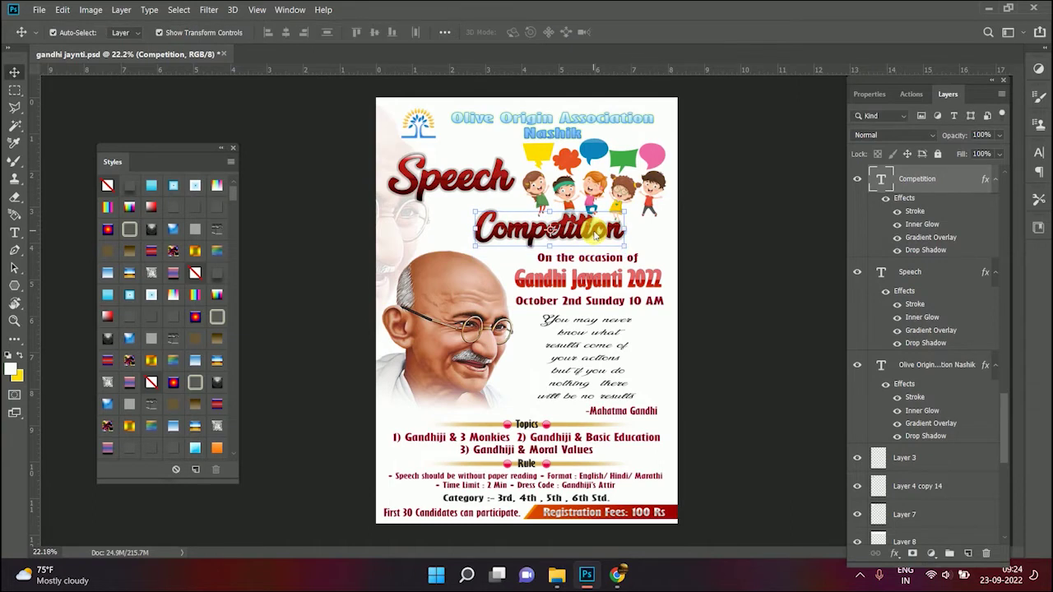
{"action": "left_click_drag", "start_coordinate": [595, 223], "coordinate": [508, 227]}
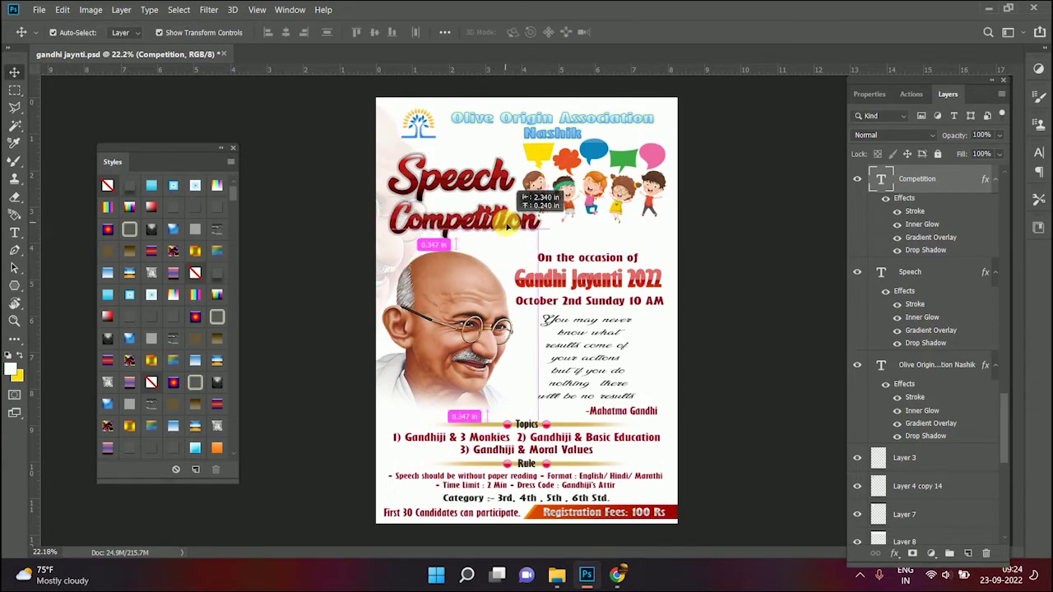
{"action": "left_click_drag", "start_coordinate": [507, 227], "coordinate": [504, 227]}
Enlarge the kids clipart to about 125% and shift it slightly right and down
{"action": "left_click", "coordinate": [626, 191]}
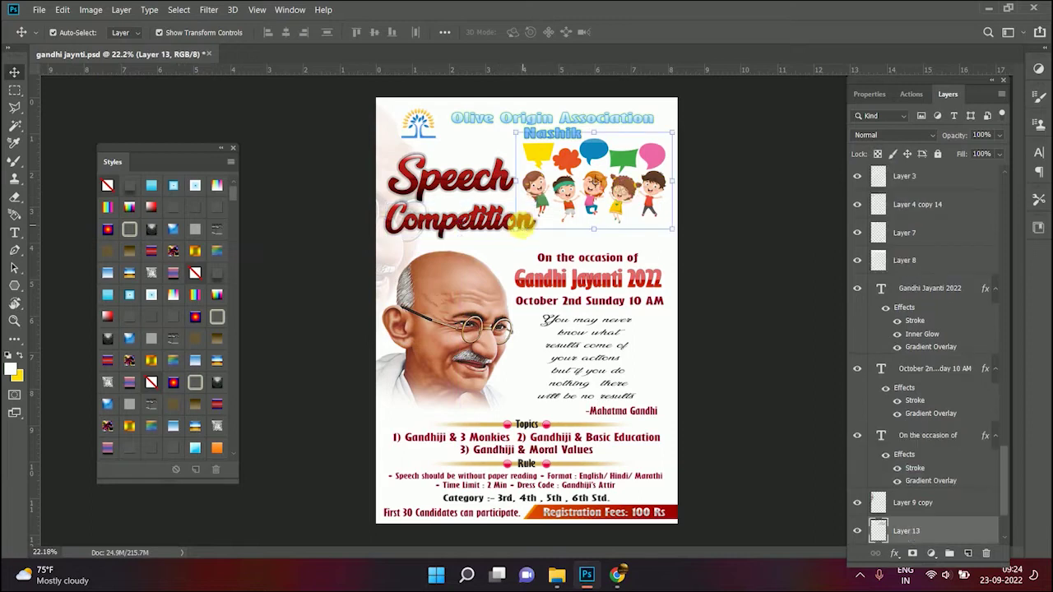
{"action": "key", "text": "ctrl+t"}
{"action": "left_click_drag", "start_coordinate": [517, 229], "coordinate": [477, 256]}
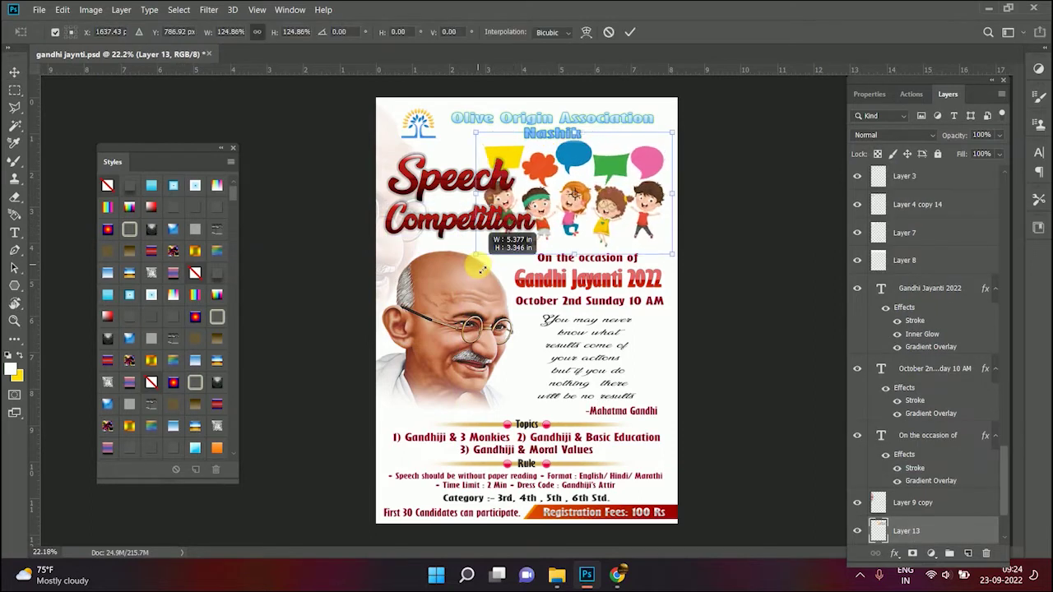
{"action": "key", "text": "Return"}
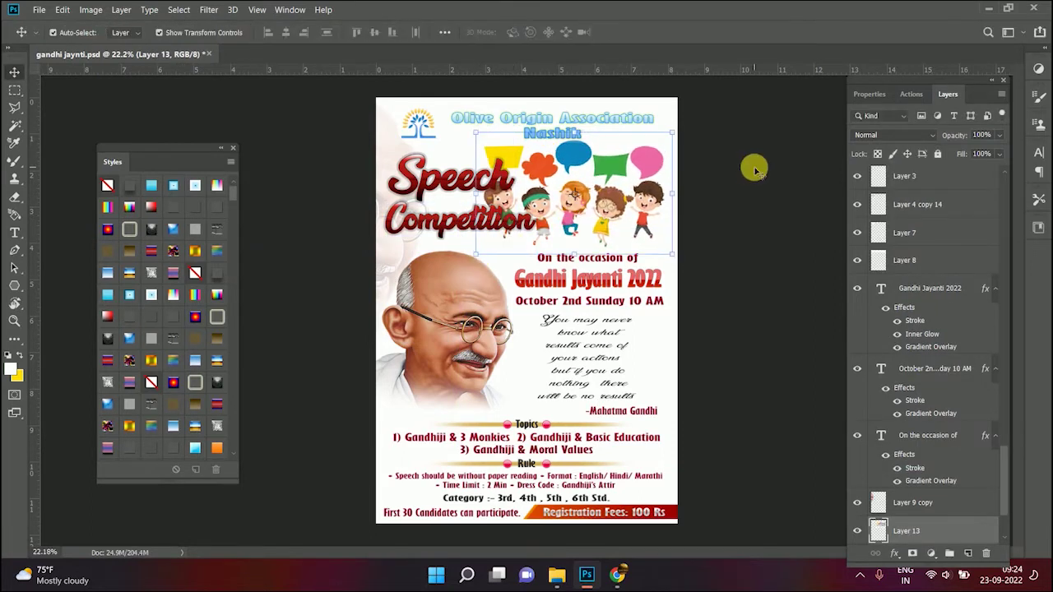
{"action": "left_click", "coordinate": [752, 169]}
{"action": "left_click_drag", "start_coordinate": [616, 196], "coordinate": [620, 199]}
{"action": "left_click", "coordinate": [739, 177]}
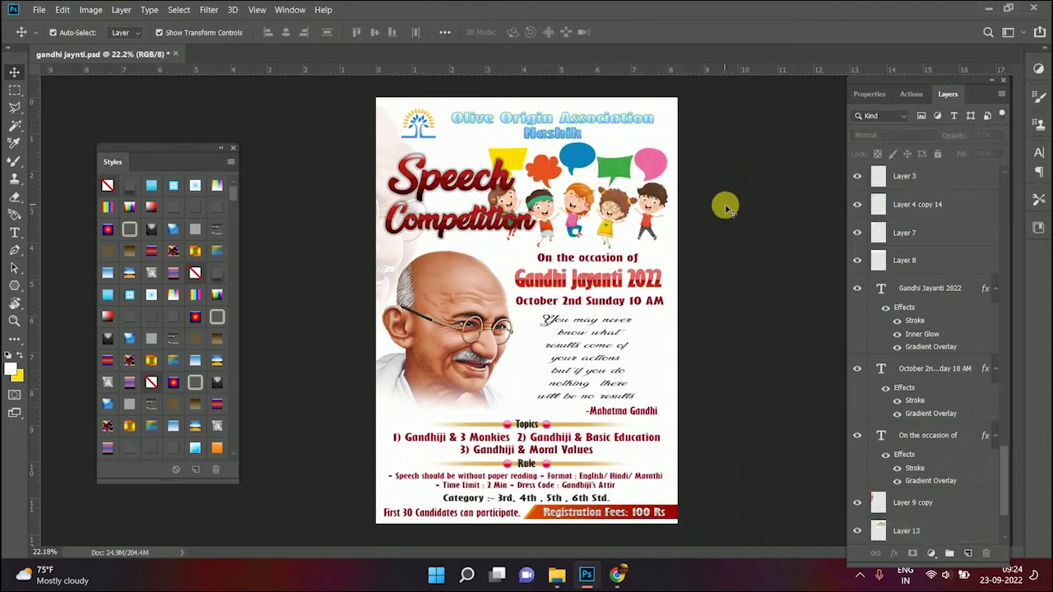
Move the Competition title right and shrink the kids clipart to about 79%
{"action": "left_click", "coordinate": [465, 231]}
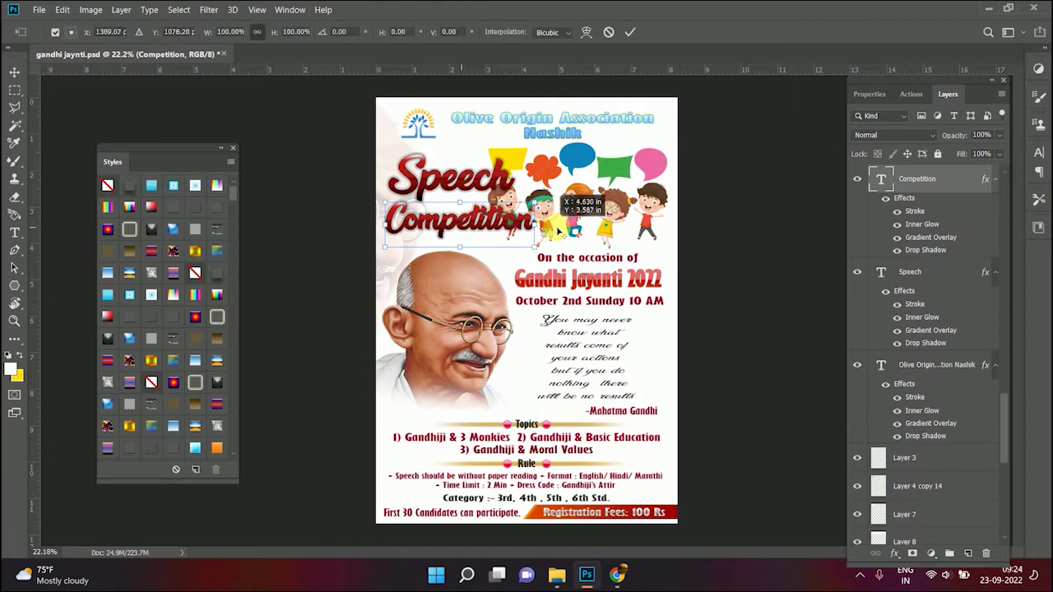
{"action": "left_click_drag", "start_coordinate": [462, 220], "coordinate": [540, 220]}
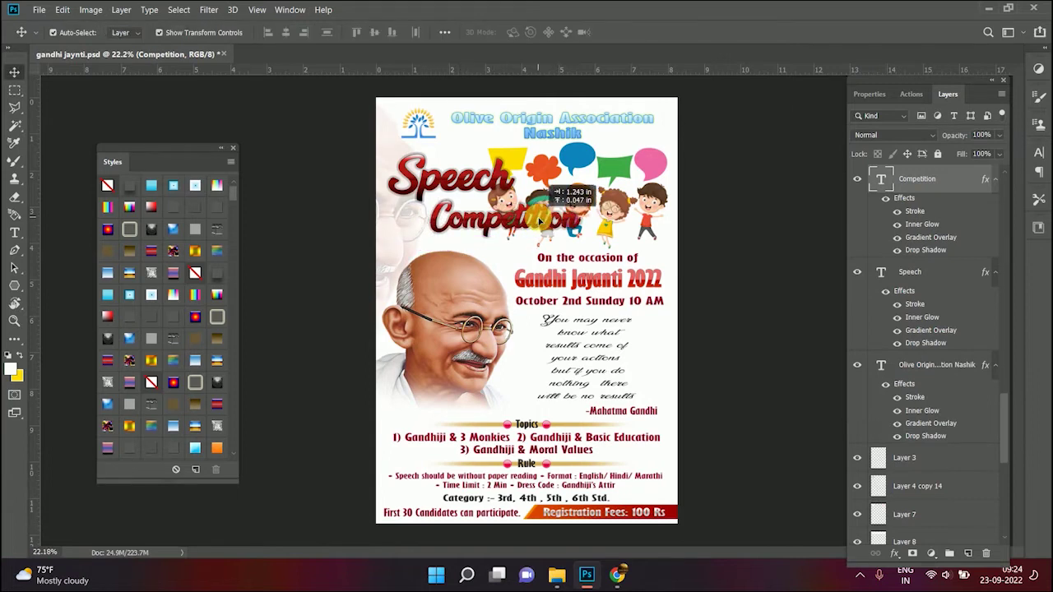
{"action": "left_click", "coordinate": [625, 207]}
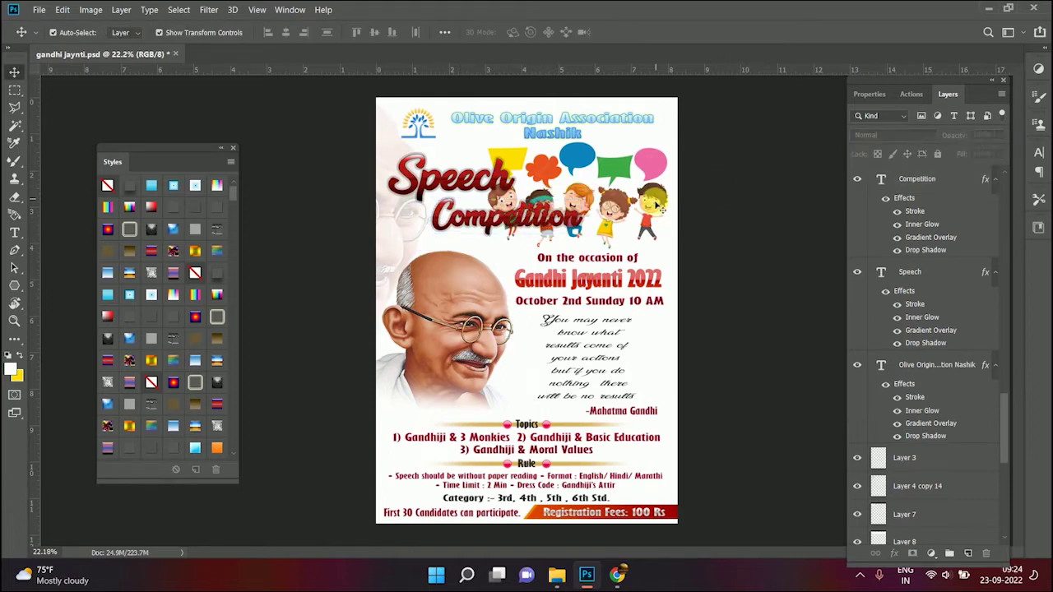
{"action": "left_click_drag", "start_coordinate": [484, 258], "coordinate": [527, 231]}
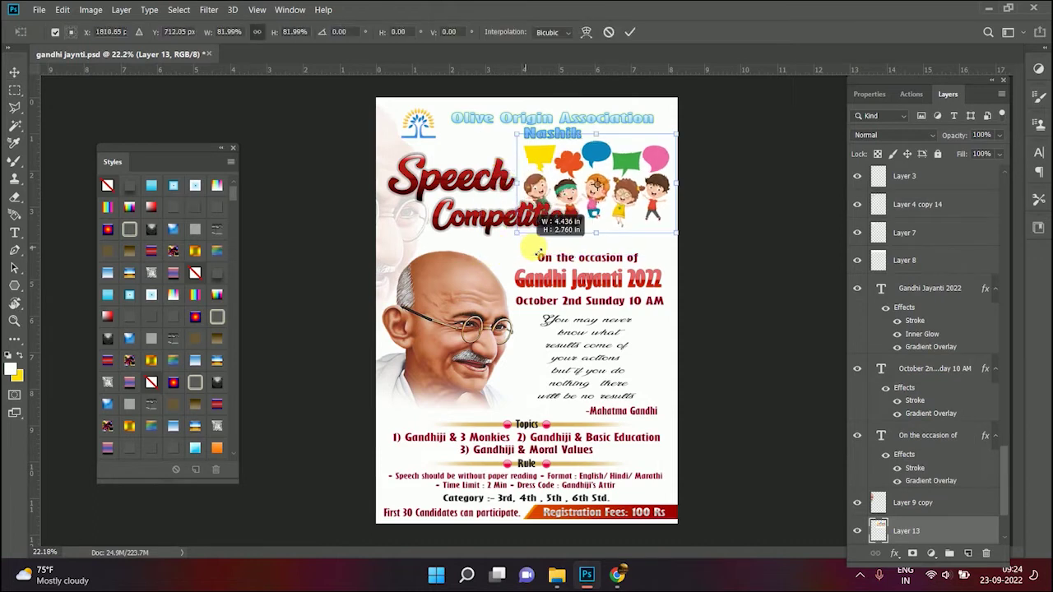
{"action": "key", "text": "Return"}
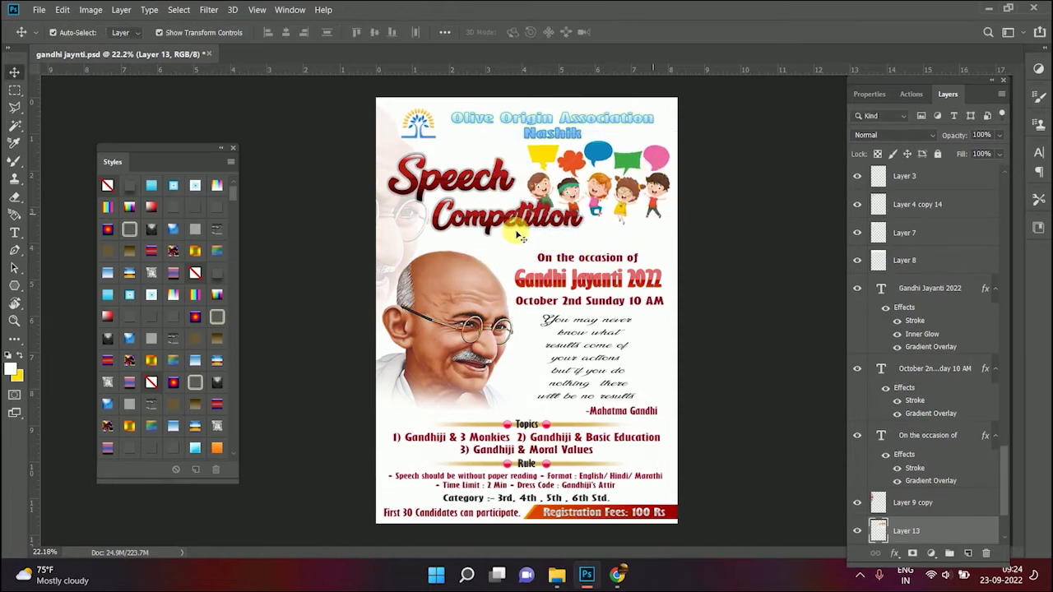
{"action": "mouse_move", "coordinate": [506, 223]}
{"action": "left_mouse_down"}
{"action": "mouse_move", "coordinate": [516, 231]}
{"action": "mouse_move", "coordinate": [548, 213]}
{"action": "mouse_move", "coordinate": [566, 226]}
{"action": "left_mouse_up"}
{"action": "key", "text": "Return"}
Nudge the Speech title down and the Competition title up and slightly left
{"action": "left_click_drag", "start_coordinate": [470, 187], "coordinate": [470, 196]}
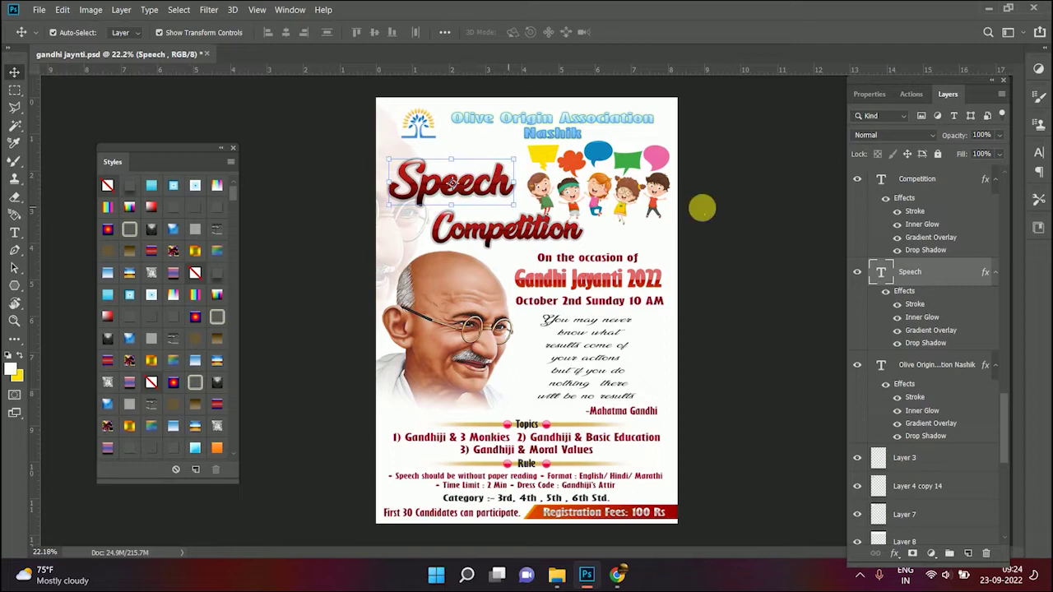
{"action": "left_click", "coordinate": [737, 204]}
{"action": "left_click", "coordinate": [522, 234]}
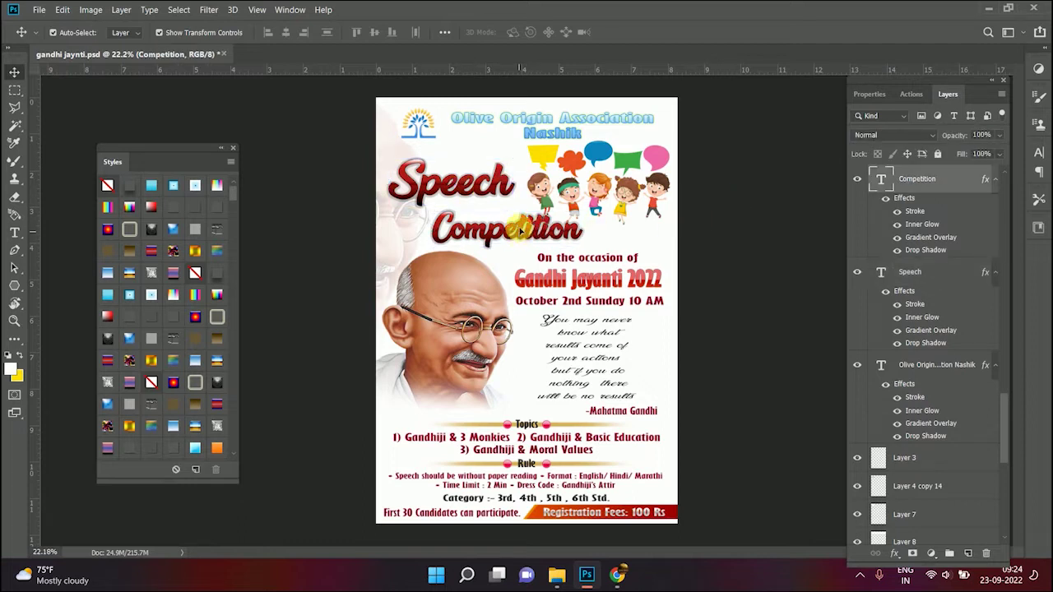
{"action": "left_click_drag", "start_coordinate": [522, 234], "coordinate": [522, 226]}
{"action": "left_click", "coordinate": [729, 249]}
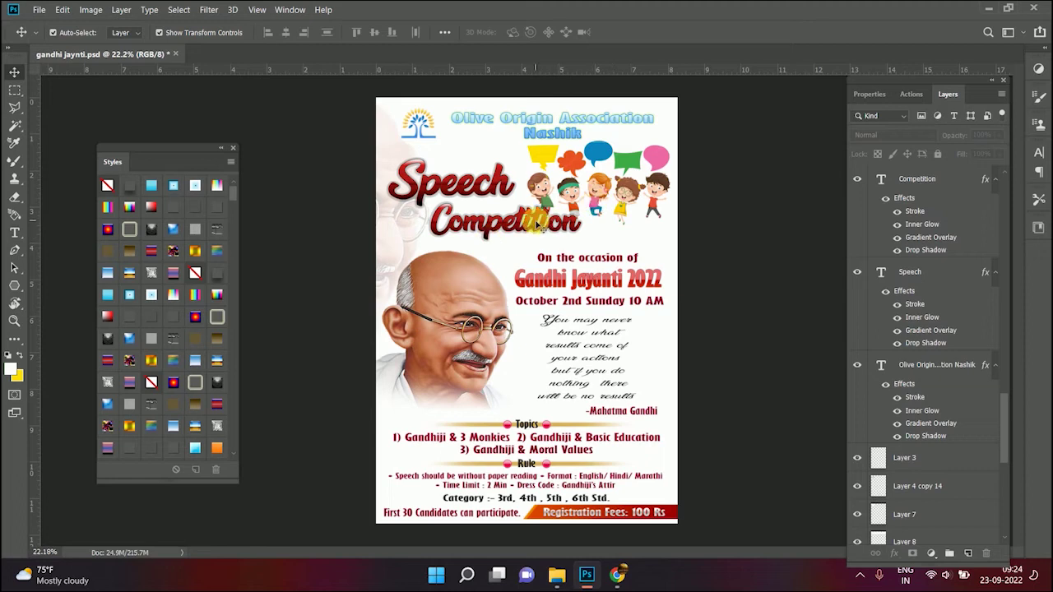
{"action": "left_click_drag", "start_coordinate": [537, 224], "coordinate": [529, 224]}
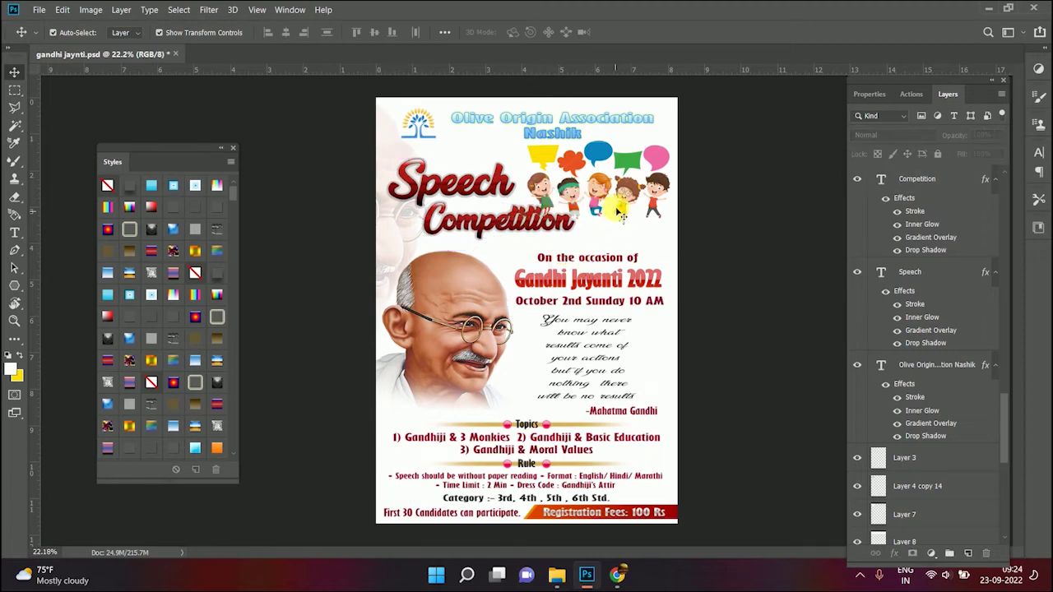
Move the event details and quote text block up beside the portrait
{"action": "left_click_drag", "start_coordinate": [711, 247], "coordinate": [609, 345]}
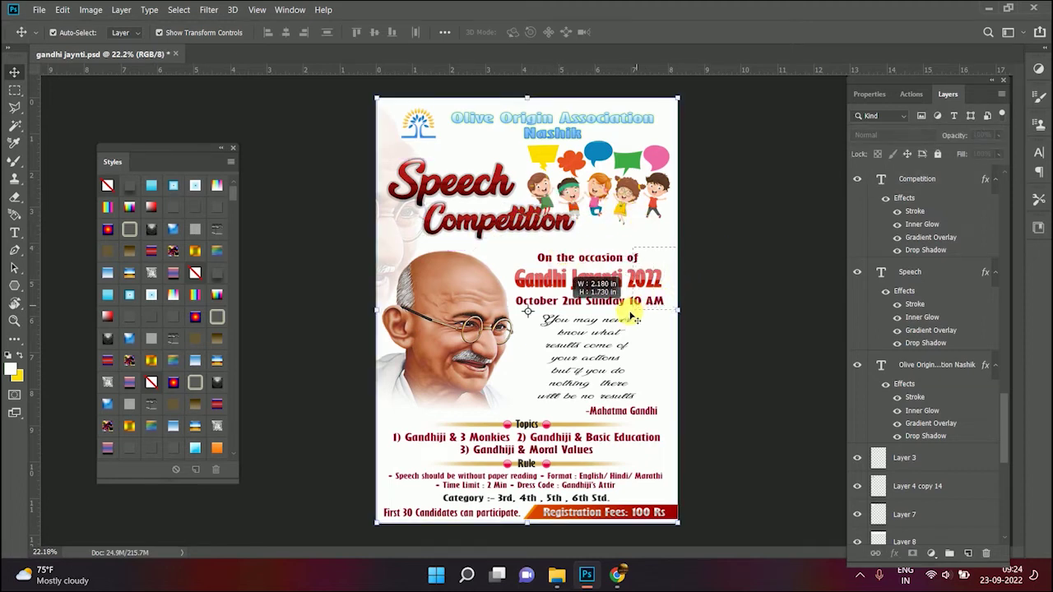
{"action": "left_click_drag", "start_coordinate": [609, 352], "coordinate": [592, 403]}
{"action": "left_click", "coordinate": [649, 353]}
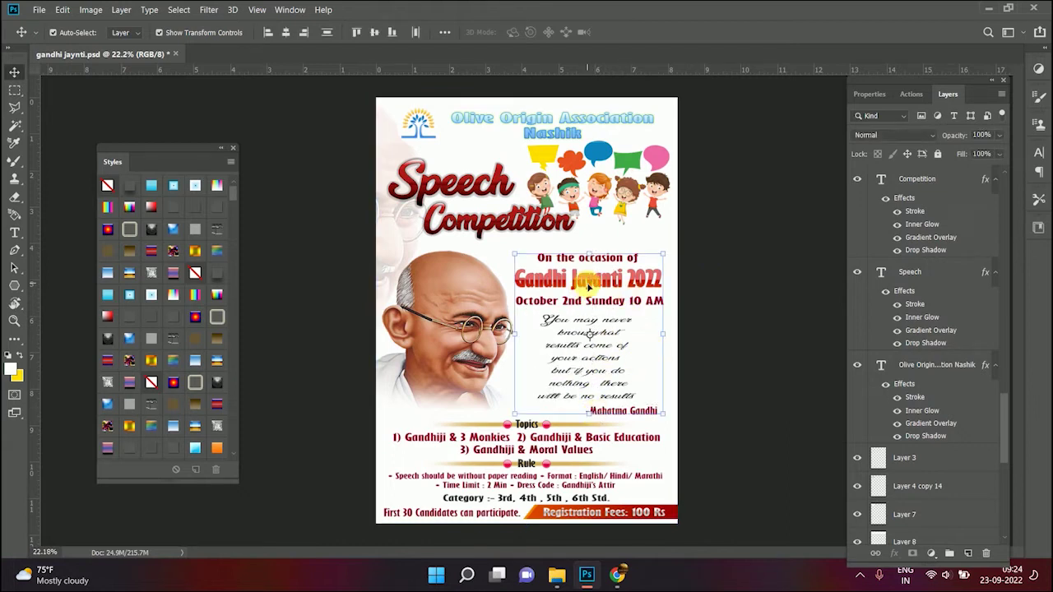
{"action": "left_click_drag", "start_coordinate": [587, 283], "coordinate": [590, 272]}
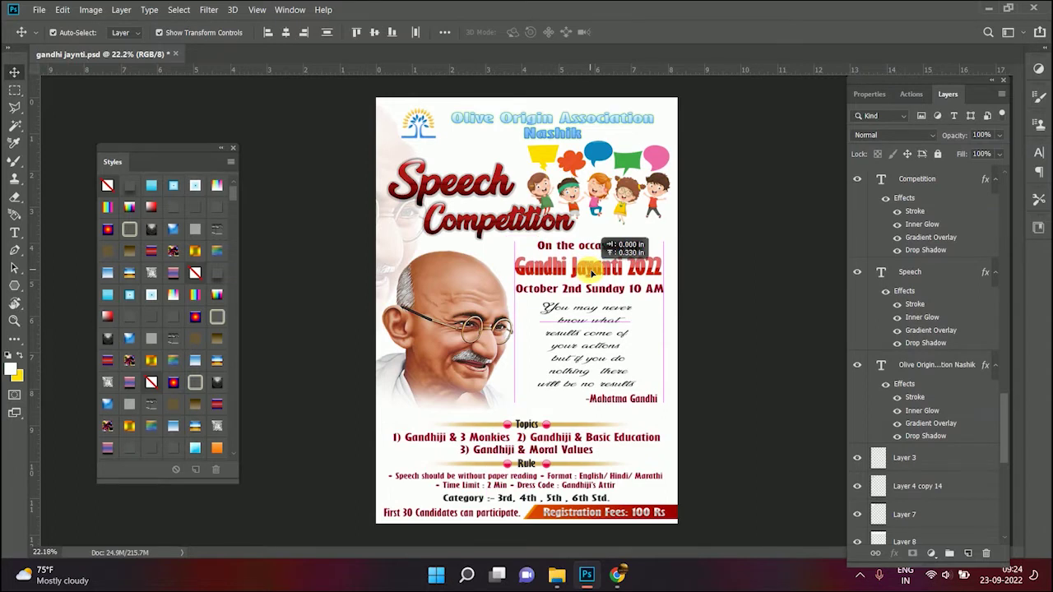
Raise the Gandhi portrait (Layer 9) slightly higher
{"action": "left_click", "coordinate": [477, 309]}
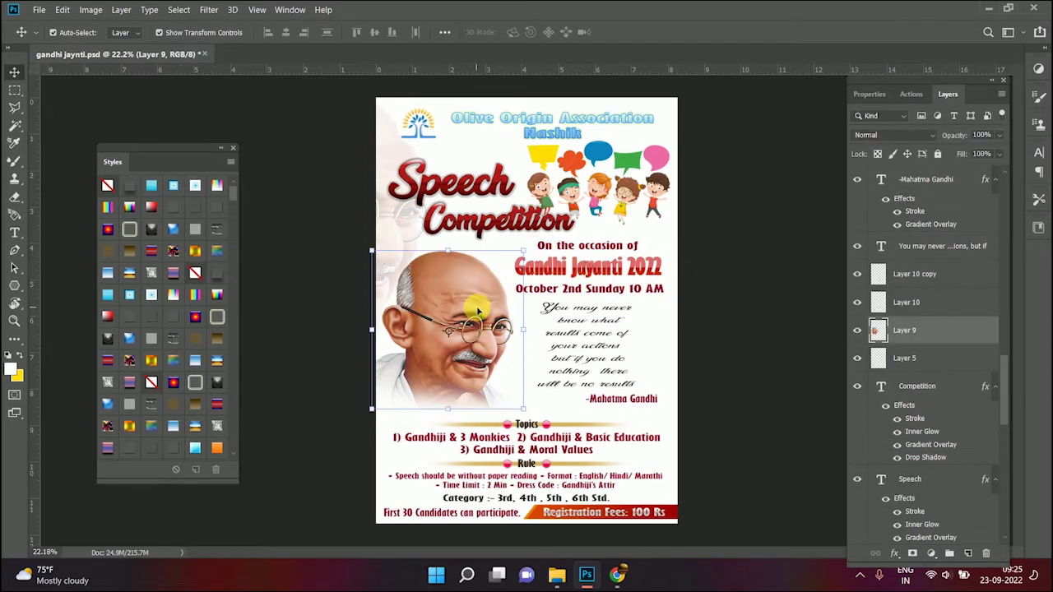
{"action": "left_click_drag", "start_coordinate": [475, 303], "coordinate": [479, 295]}
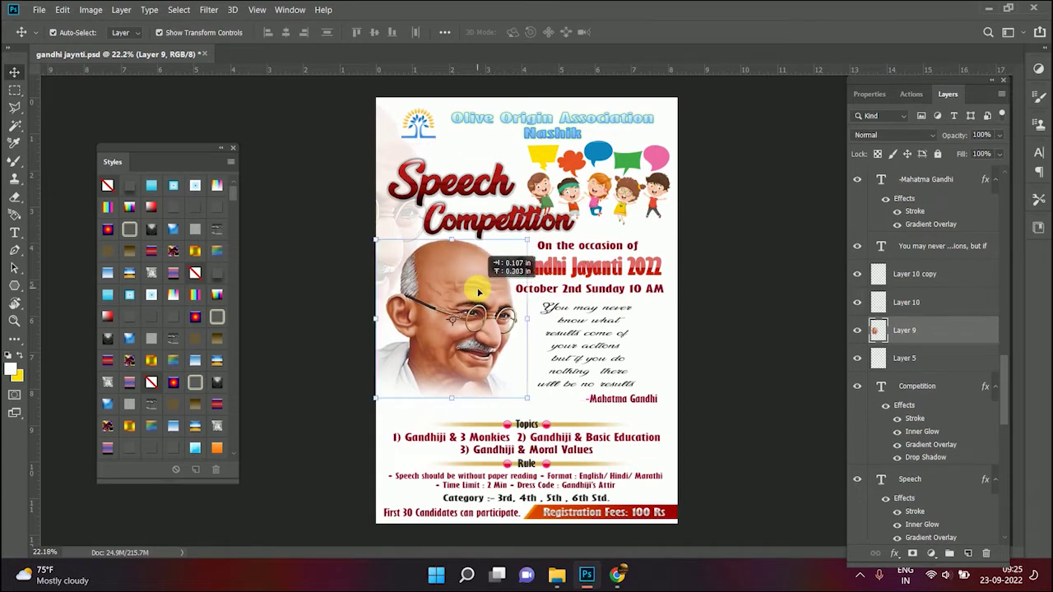
{"action": "left_click_drag", "start_coordinate": [478, 295], "coordinate": [477, 291]}
{"action": "left_click", "coordinate": [728, 301]}
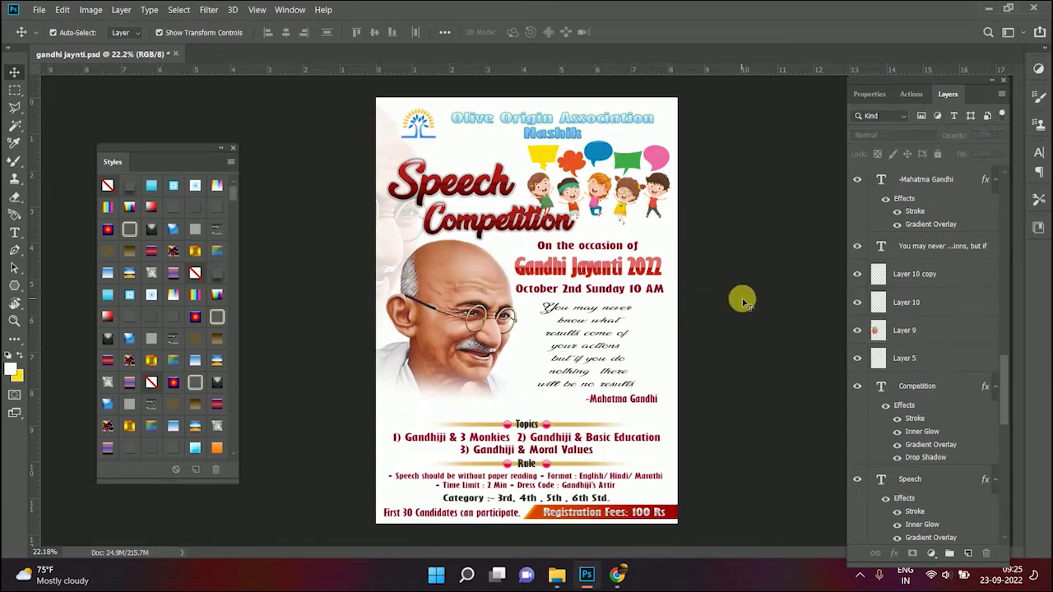
Nudge the Topics text block up with Shift+Up
{"action": "left_click_drag", "start_coordinate": [701, 414], "coordinate": [499, 457]}
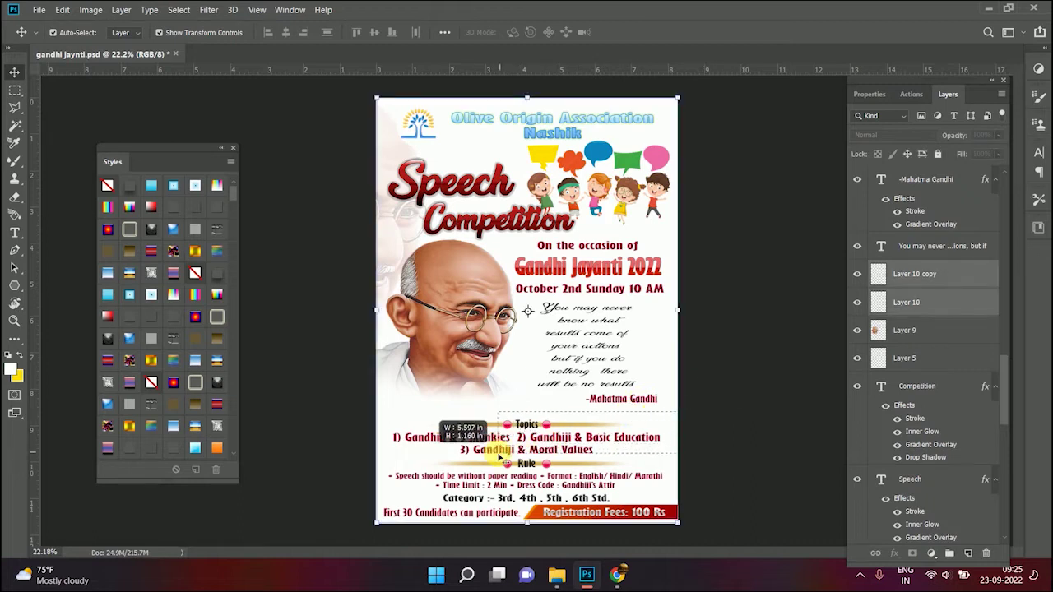
{"action": "left_click_drag", "start_coordinate": [499, 457], "coordinate": [457, 457]}
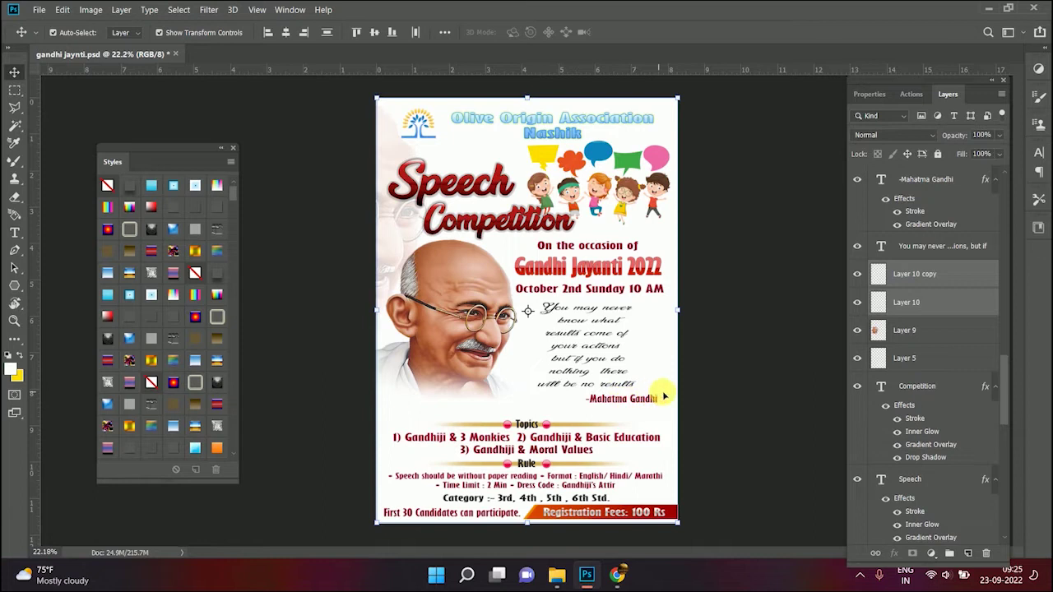
{"action": "key", "text": "shift+Up"}
{"action": "key", "text": "shift+Up"}
{"action": "key", "text": "shift+Up"}
{"action": "key", "text": "shift+Up"}
{"action": "key", "text": "shift+Up"}
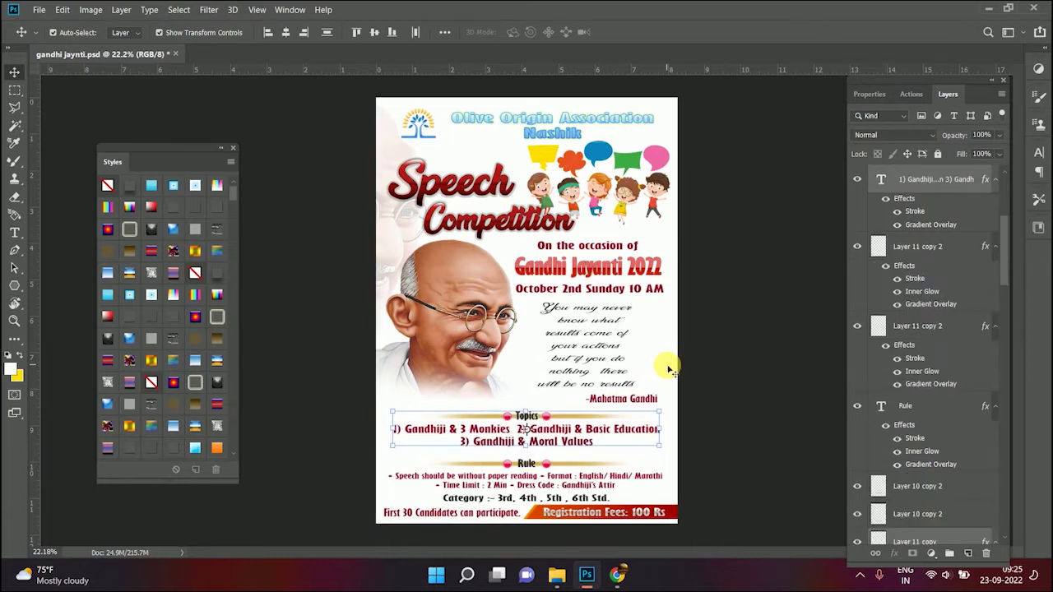
{"action": "left_click", "coordinate": [707, 453]}
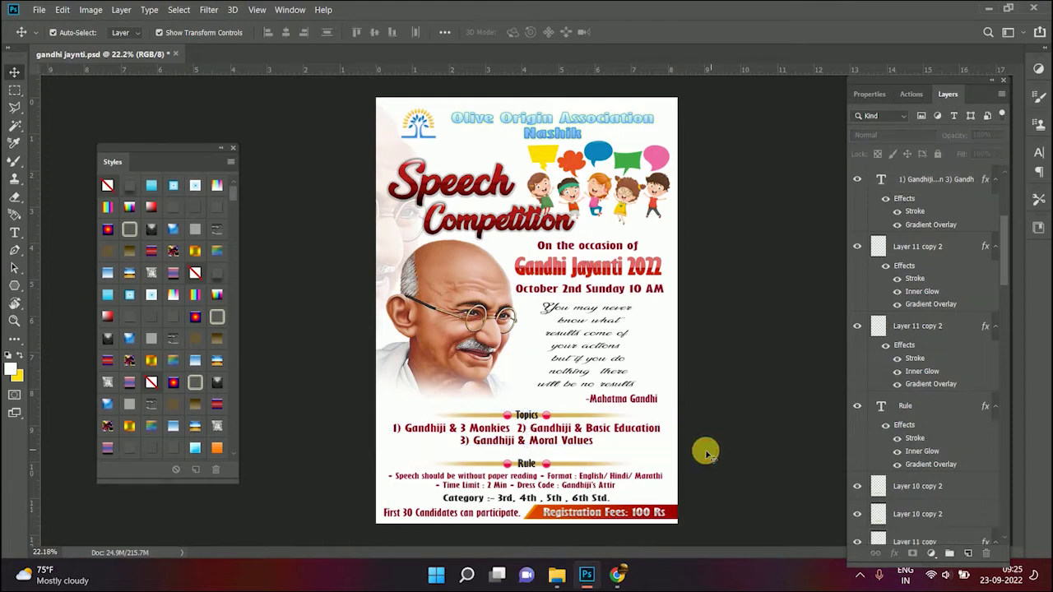
Nudge the Rule heading and guidelines text up one step
{"action": "left_click_drag", "start_coordinate": [698, 455], "coordinate": [481, 497]}
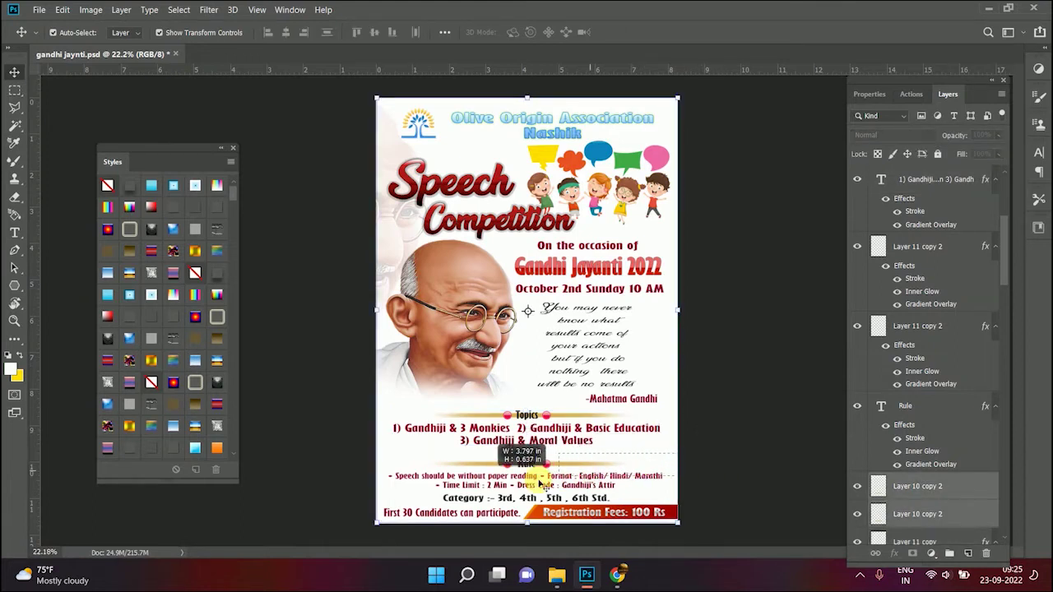
{"action": "left_click_drag", "start_coordinate": [481, 498], "coordinate": [482, 497]}
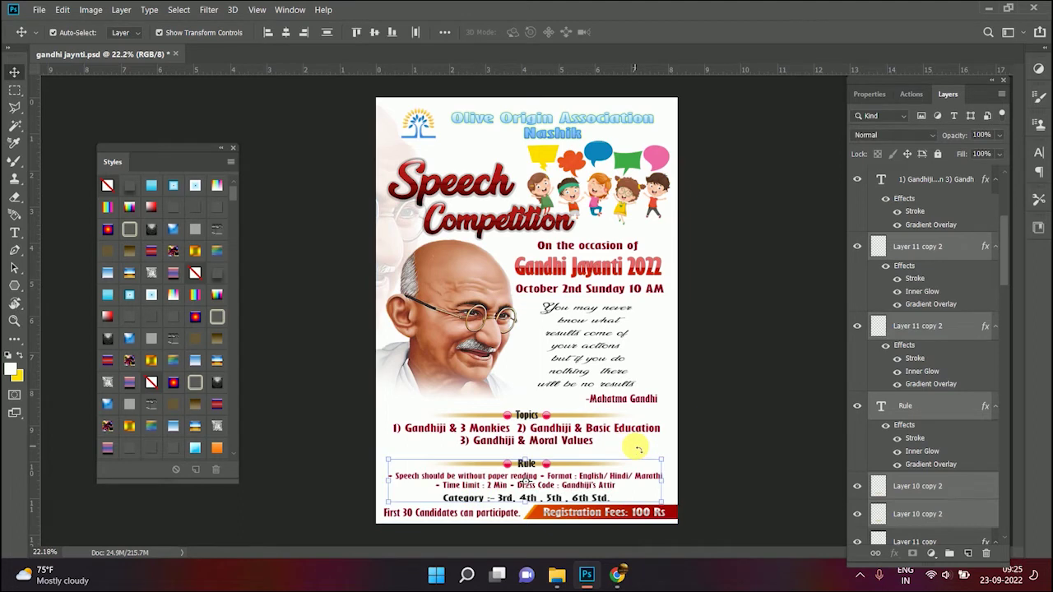
{"action": "key", "text": "Up"}
{"action": "key", "text": "Up"}
{"action": "key", "text": "Up"}
{"action": "key", "text": "Up"}
{"action": "key", "text": "Up"}
{"action": "key", "text": "Up"}
{"action": "key", "text": "Up"}
{"action": "key", "text": "Up"}
{"action": "key", "text": "Up"}
{"action": "key", "text": "Up"}
{"action": "key", "text": "Up"}
{"action": "key", "text": "Up"}
{"action": "key", "text": "Up"}
{"action": "key", "text": "Up"}
{"action": "key", "text": "Up"}
{"action": "left_click", "coordinate": [727, 405]}
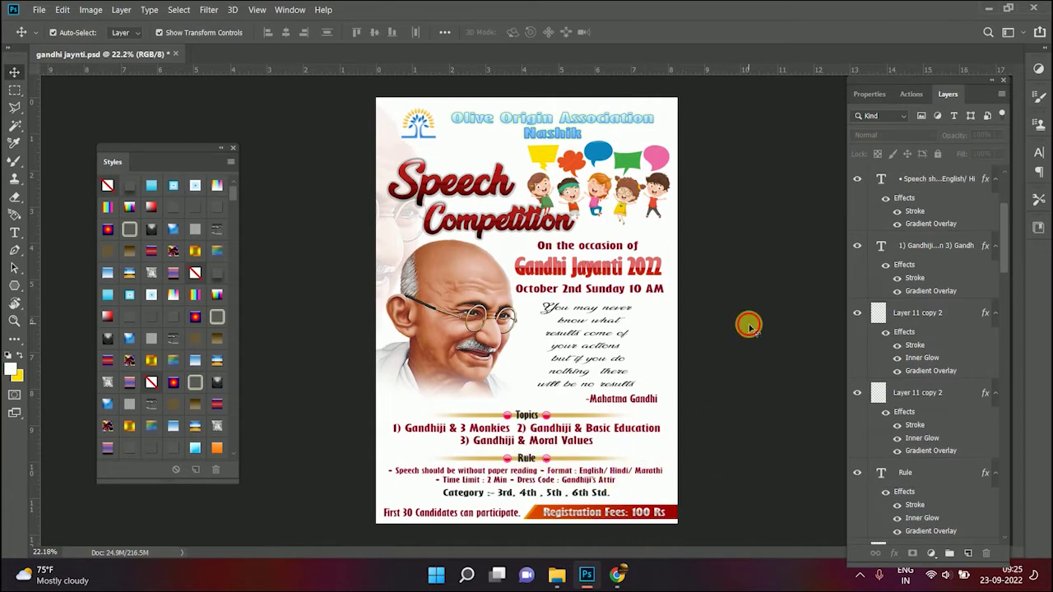
{"action": "left_click", "coordinate": [494, 220]}
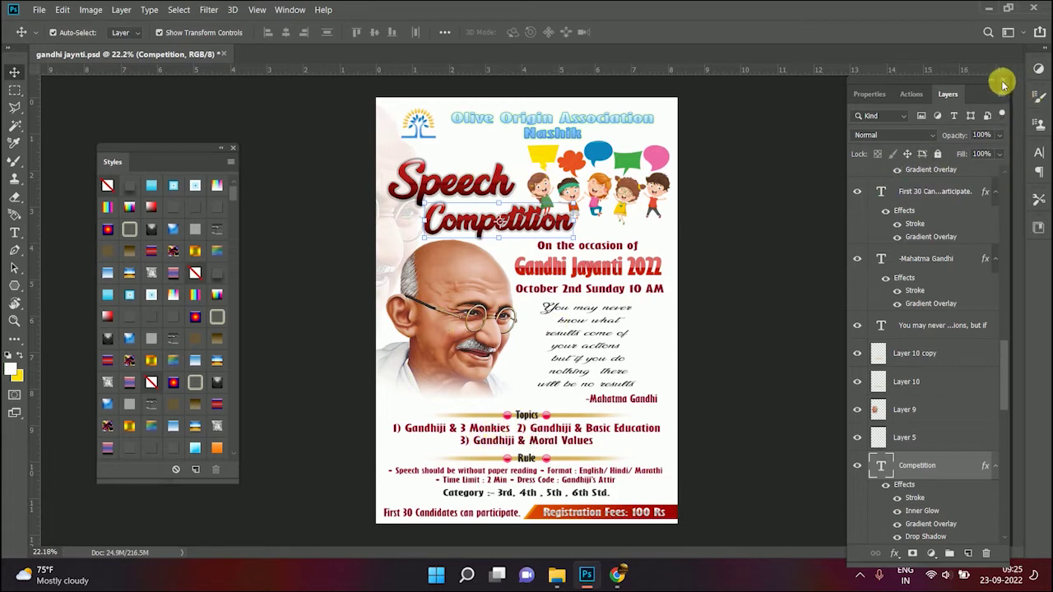
Close the Layers panel group and dock the Styles panel at the right
{"action": "left_click", "coordinate": [1003, 83]}
{"action": "left_click_drag", "start_coordinate": [183, 159], "coordinate": [935, 124]}
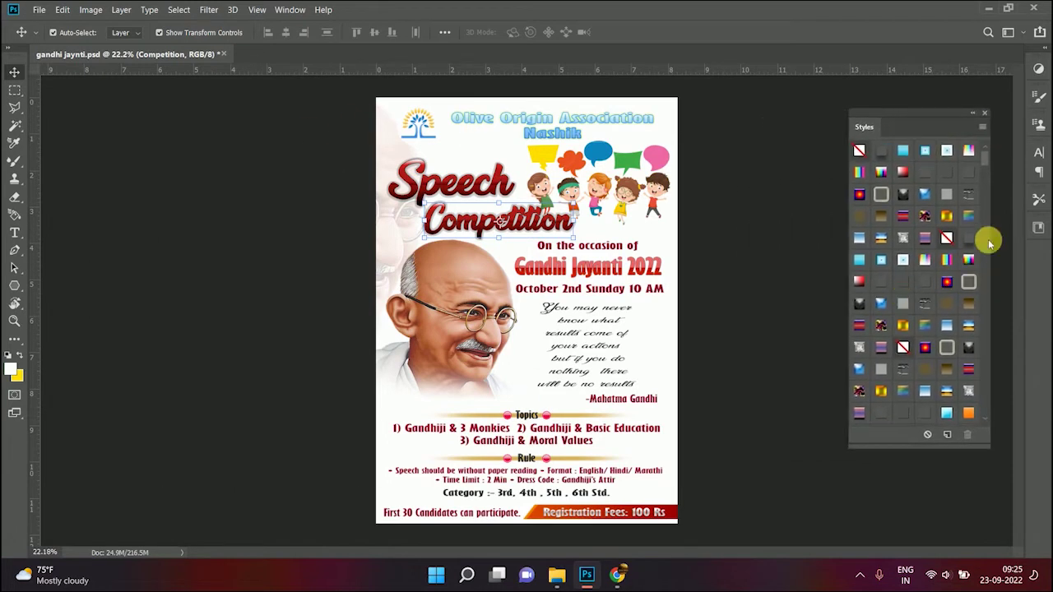
{"action": "left_click_drag", "start_coordinate": [983, 159], "coordinate": [981, 182]}
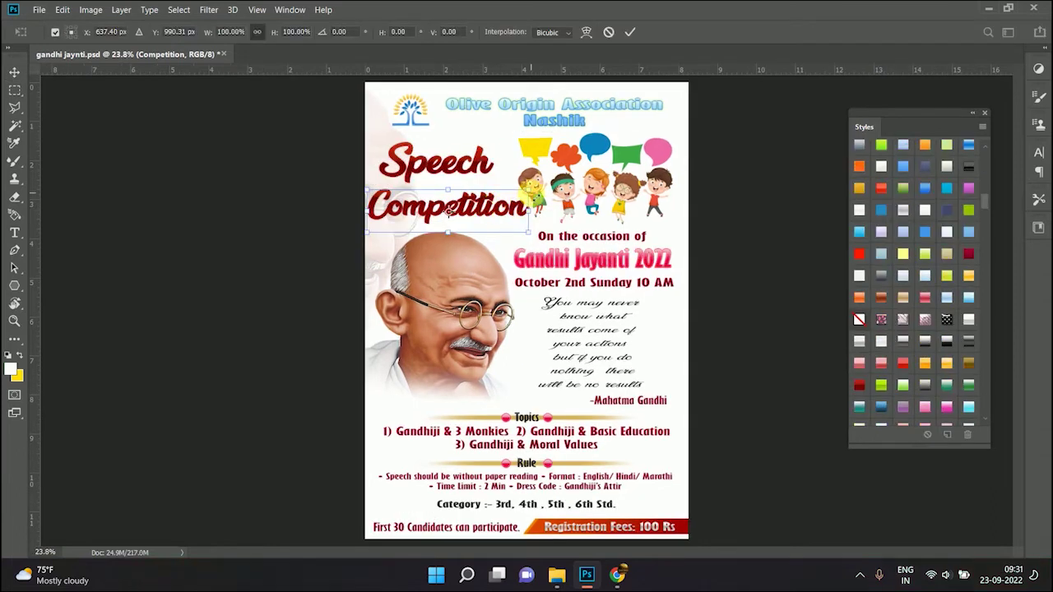
Shrink Competition to about 87%, rescale the kids clipart to about 104%, and shift Competition right
{"action": "left_click_drag", "start_coordinate": [532, 191], "coordinate": [519, 195]}
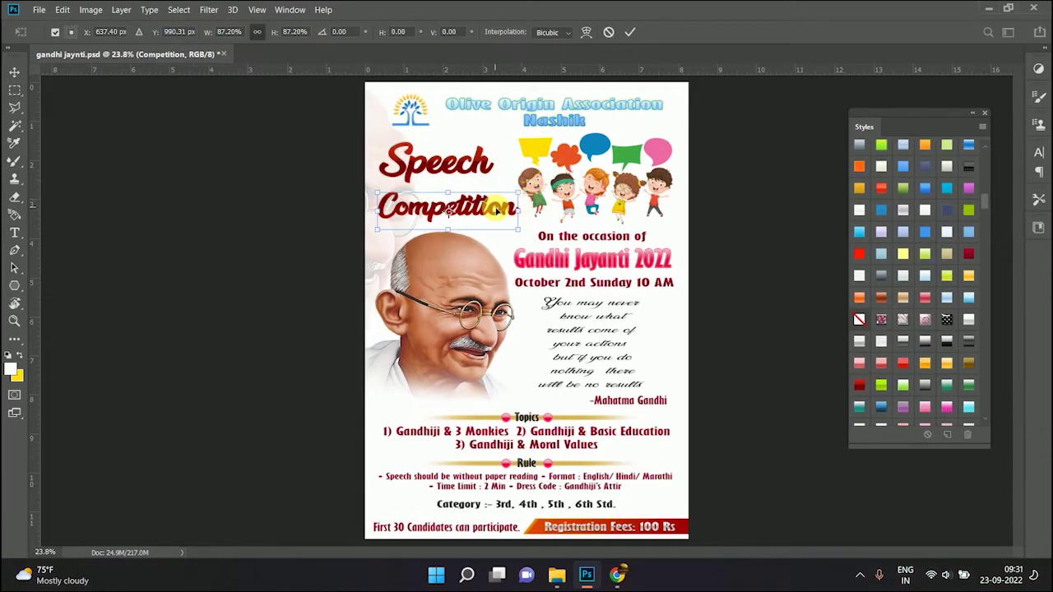
{"action": "left_click", "coordinate": [581, 192]}
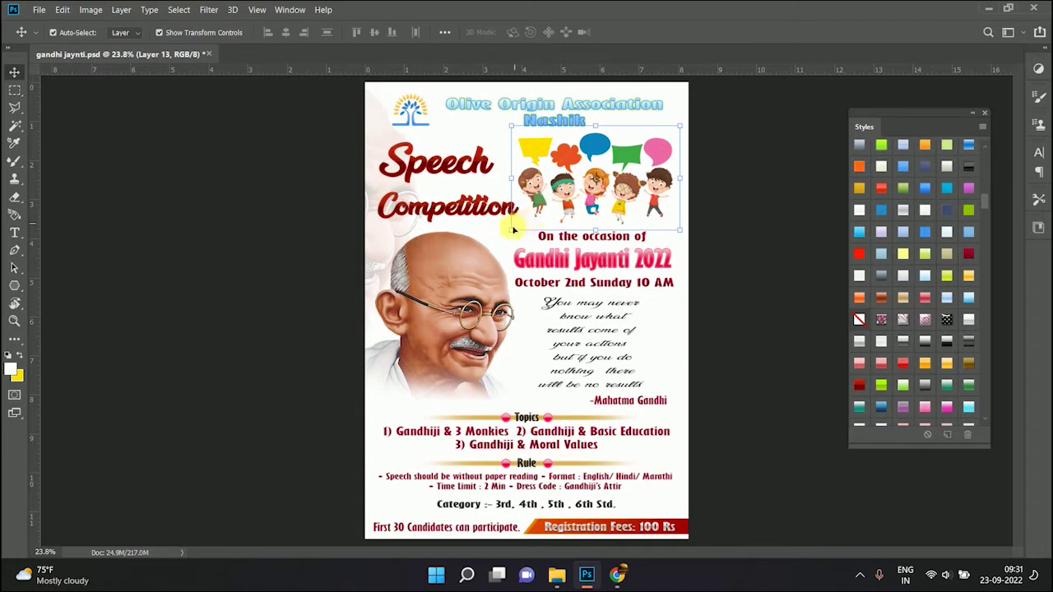
{"action": "left_click_drag", "start_coordinate": [516, 228], "coordinate": [537, 224]}
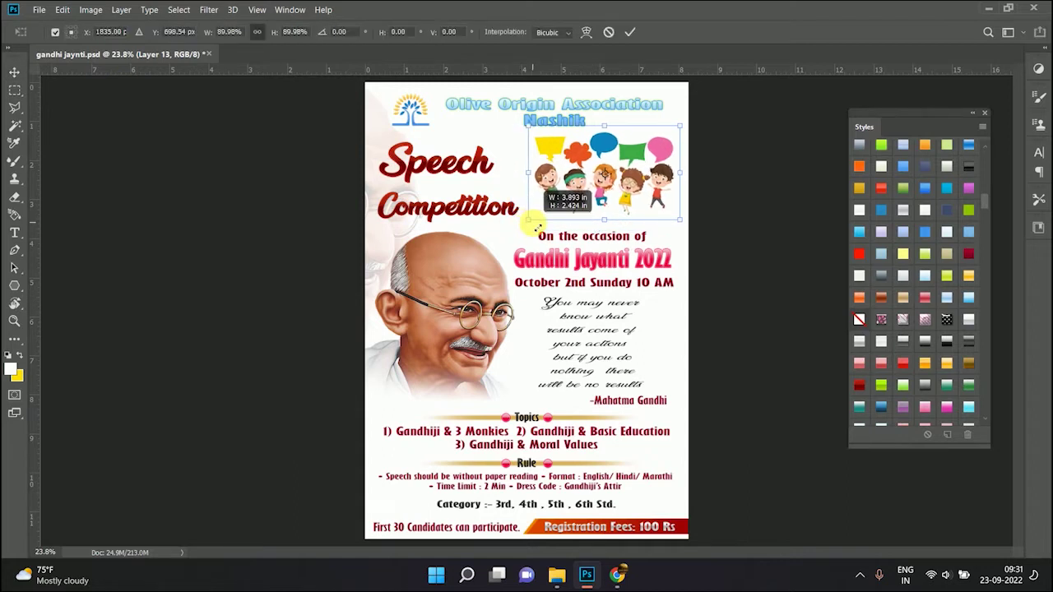
{"action": "double_click", "coordinate": [656, 183]}
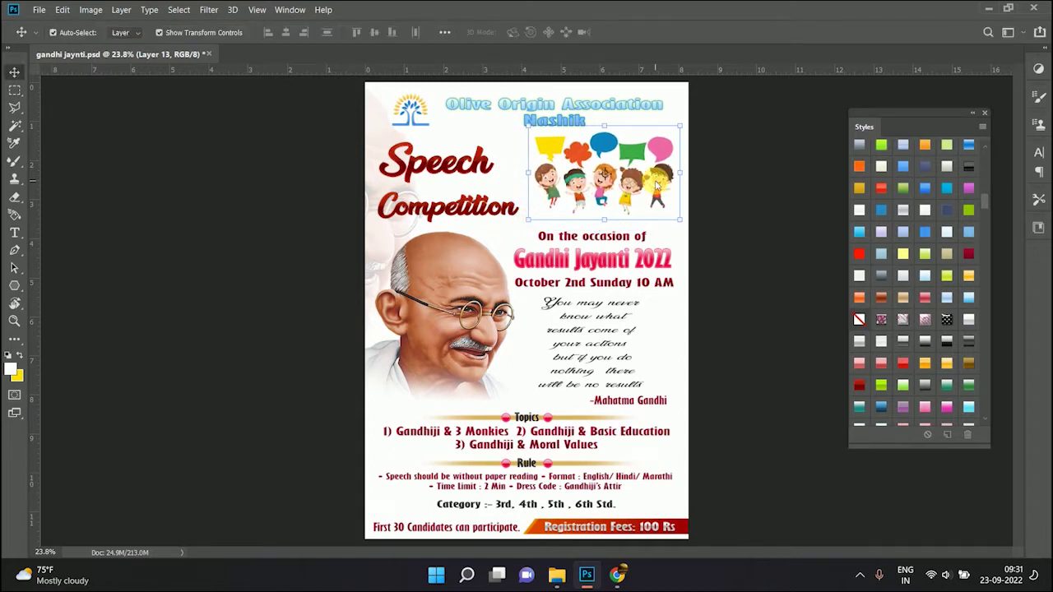
{"action": "key", "text": "ctrl+t"}
{"action": "left_click_drag", "start_coordinate": [528, 128], "coordinate": [521, 122]}
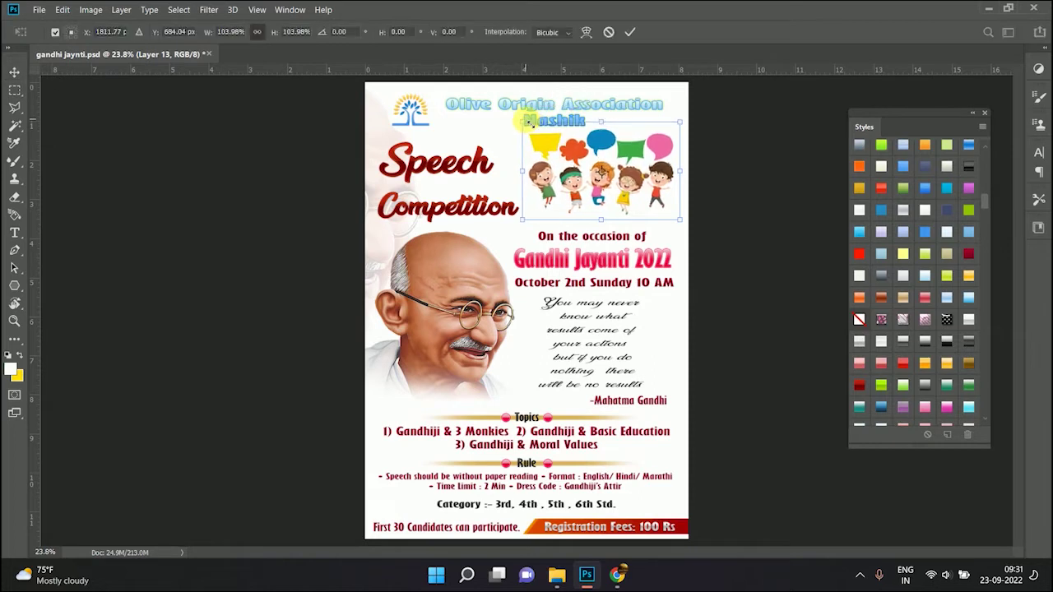
{"action": "double_click", "coordinate": [570, 151]}
{"action": "left_click_drag", "start_coordinate": [483, 212], "coordinate": [506, 202]}
{"action": "left_click", "coordinate": [720, 198]}
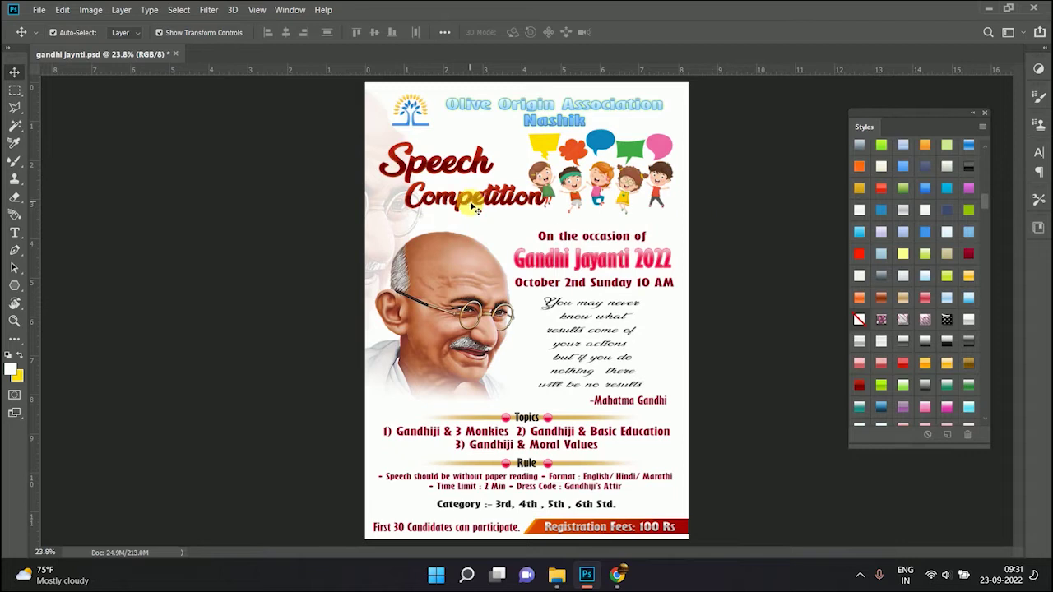
Shrink the Speech title to about 93%
{"action": "left_click", "coordinate": [437, 163]}
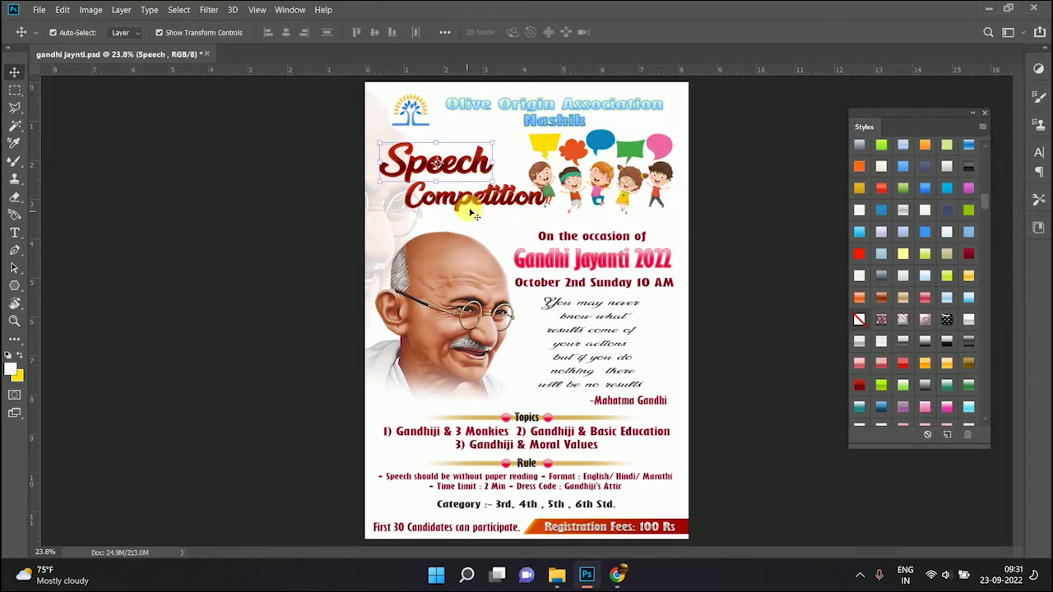
{"action": "key", "text": "ctrl+t"}
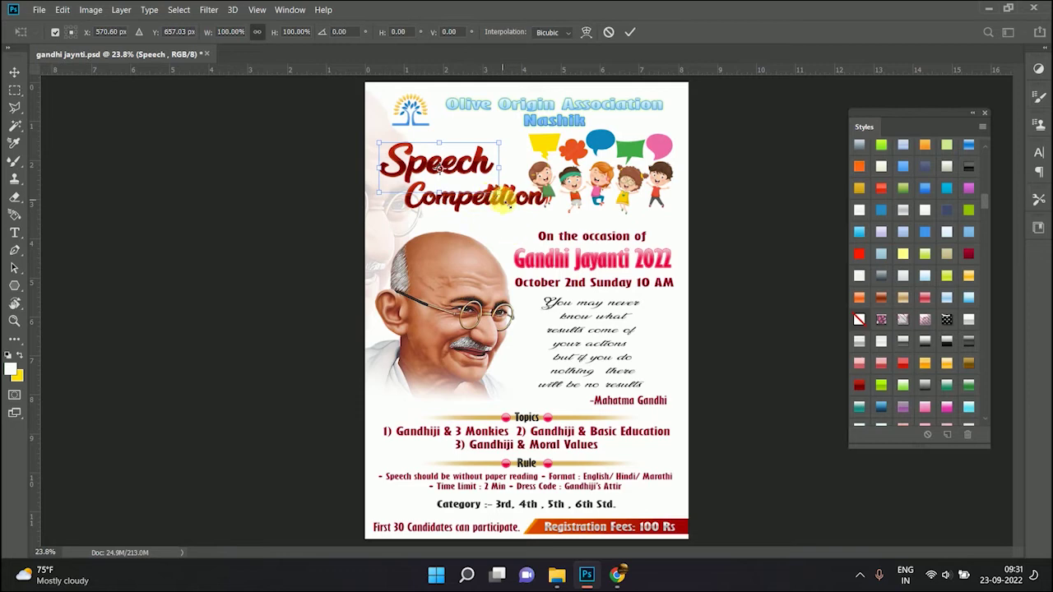
{"action": "left_click_drag", "start_coordinate": [494, 196], "coordinate": [489, 194]}
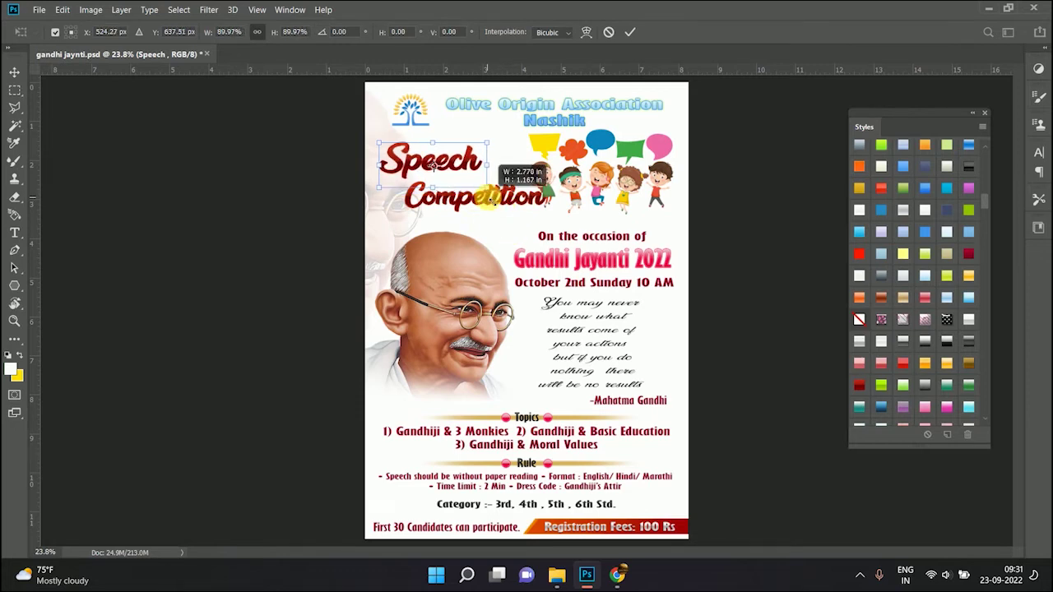
{"action": "left_click_drag", "start_coordinate": [490, 195], "coordinate": [504, 197]}
{"action": "key", "text": "Return"}
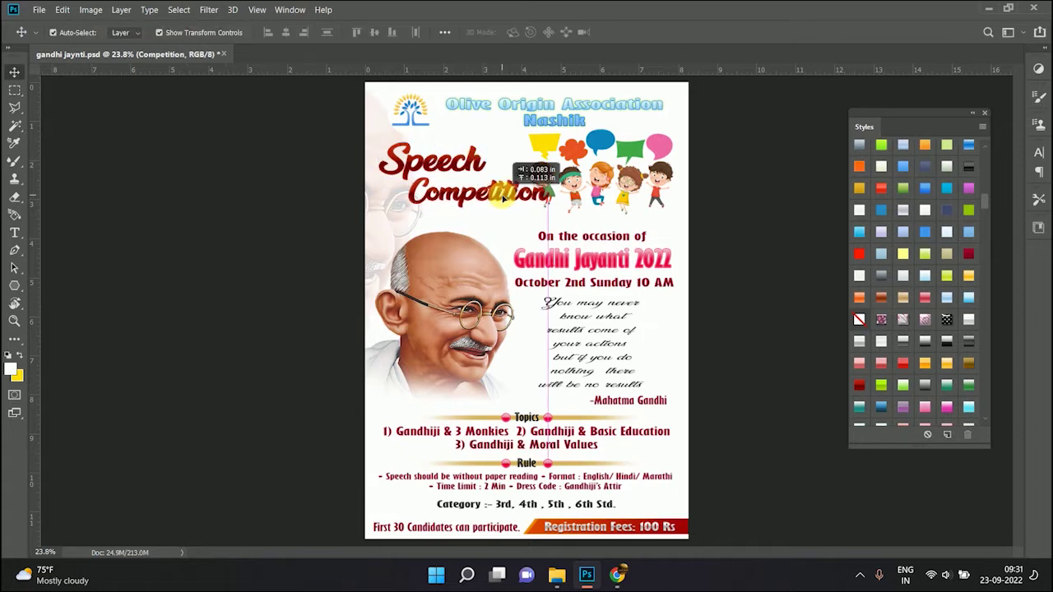
Shrink the kids clipart to about 93% at the top right
{"action": "left_click", "coordinate": [597, 187]}
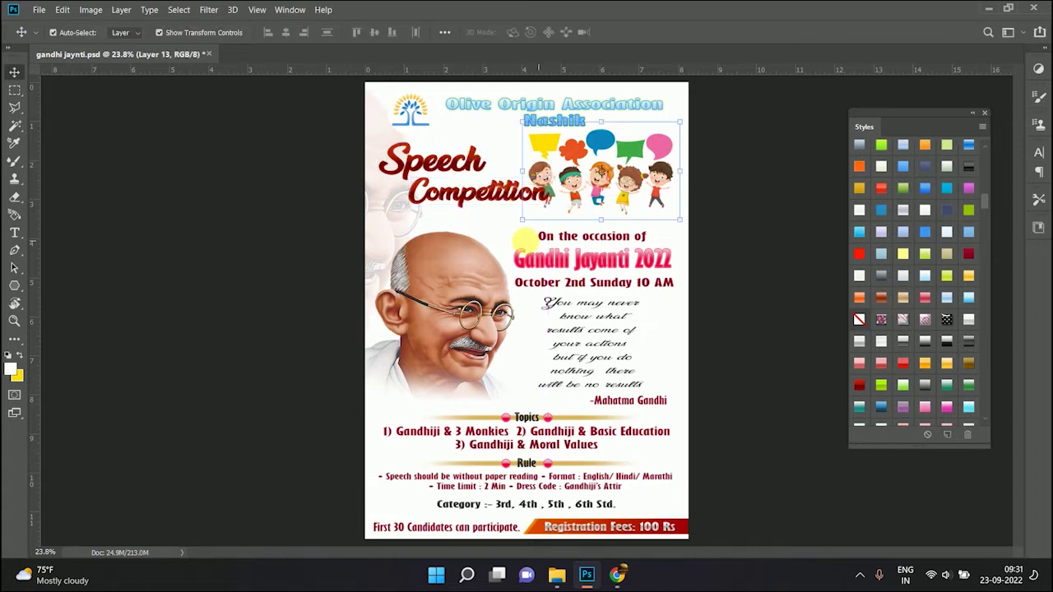
{"action": "left_click_drag", "start_coordinate": [524, 221], "coordinate": [534, 213]}
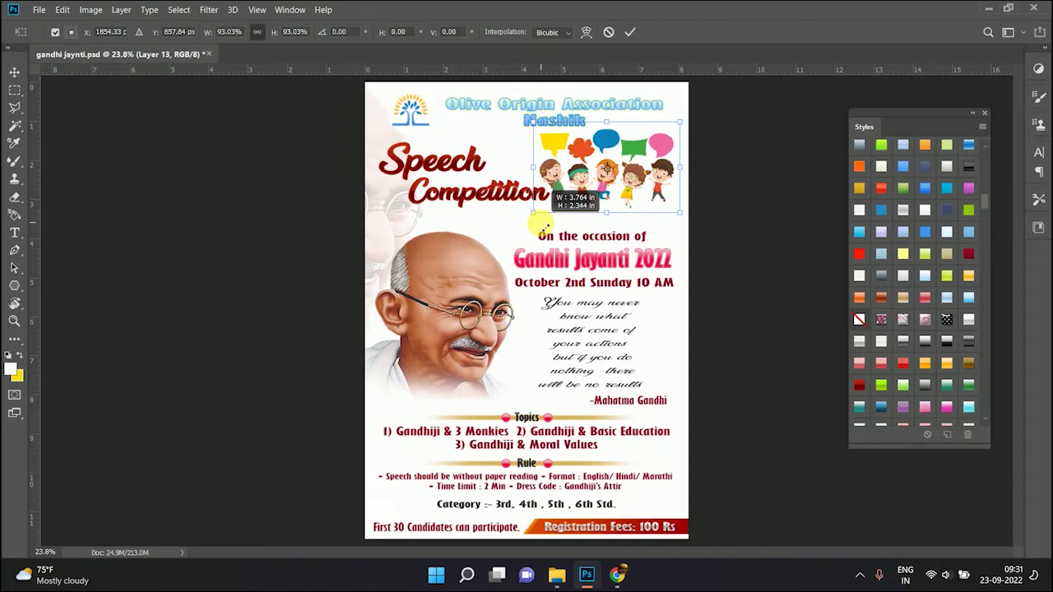
{"action": "key", "text": "Return"}
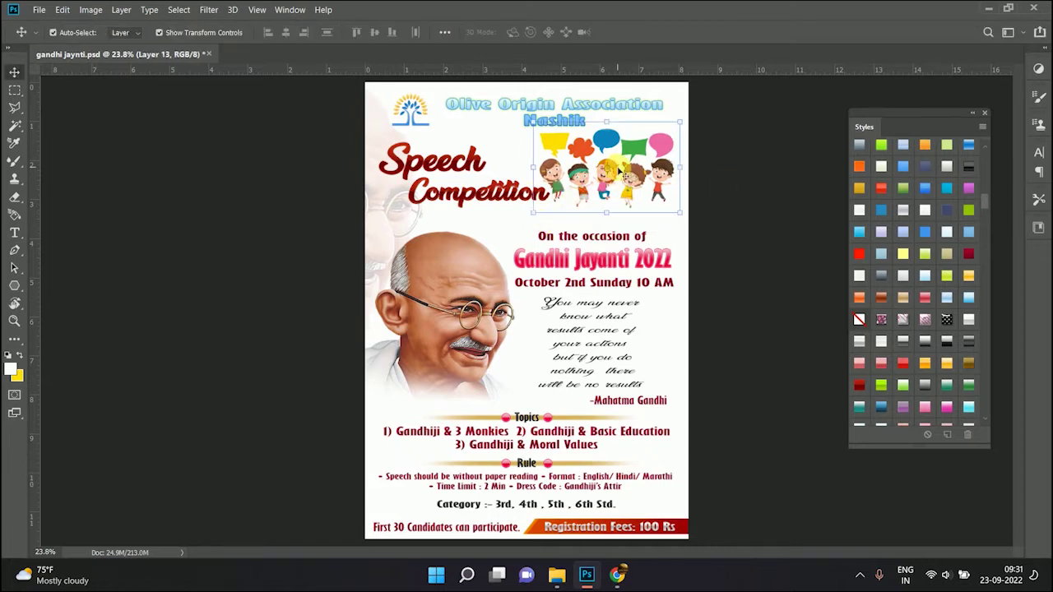
{"action": "left_click", "coordinate": [471, 192]}
{"action": "left_click_drag", "start_coordinate": [712, 220], "coordinate": [582, 365]}
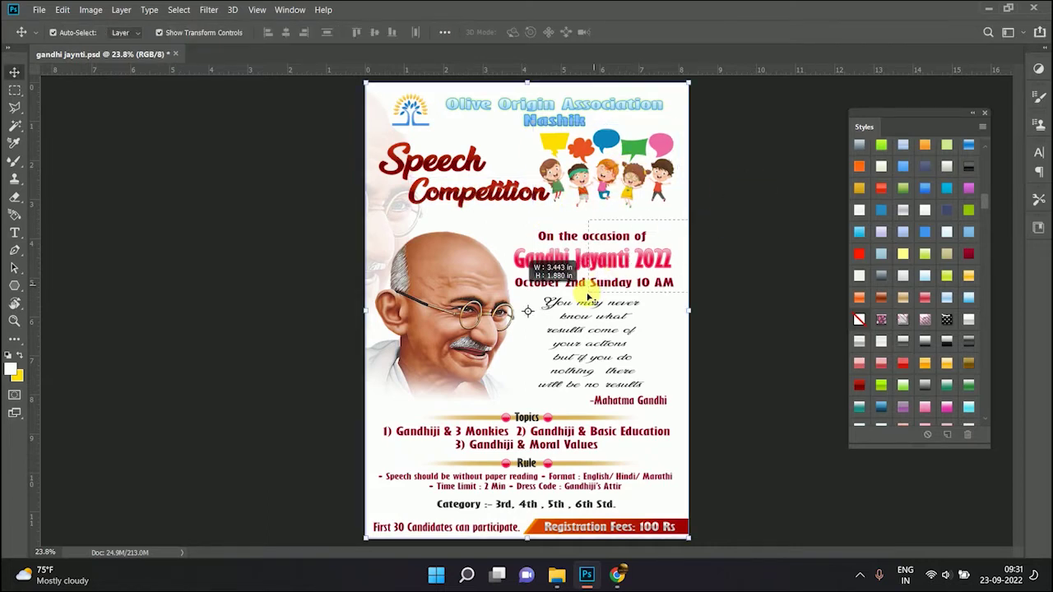
Move the occasion and quote text and the Gandhi portrait slightly up
{"action": "left_click_drag", "start_coordinate": [582, 365], "coordinate": [576, 394]}
{"action": "left_click_drag", "start_coordinate": [622, 267], "coordinate": [622, 253]}
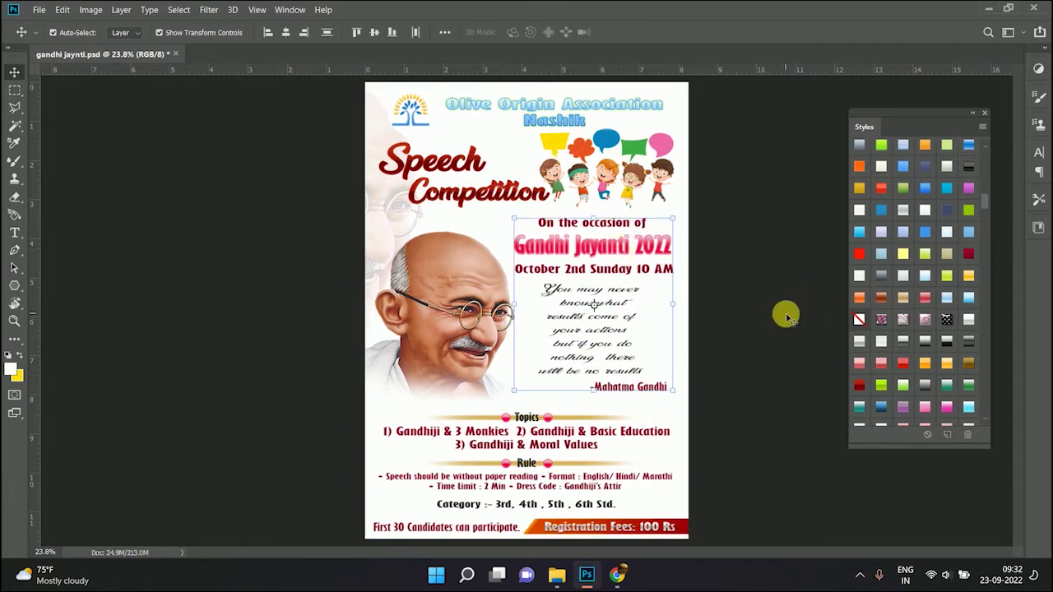
{"action": "left_click", "coordinate": [449, 284]}
{"action": "left_click_drag", "start_coordinate": [458, 285], "coordinate": [466, 277]}
{"action": "left_click", "coordinate": [721, 248]}
Move the Topics and Rule text blocks upward
{"action": "mouse_move", "coordinate": [701, 406]}
{"action": "left_mouse_down"}
{"action": "mouse_move", "coordinate": [497, 442]}
{"action": "mouse_move", "coordinate": [545, 408]}
{"action": "left_mouse_up"}
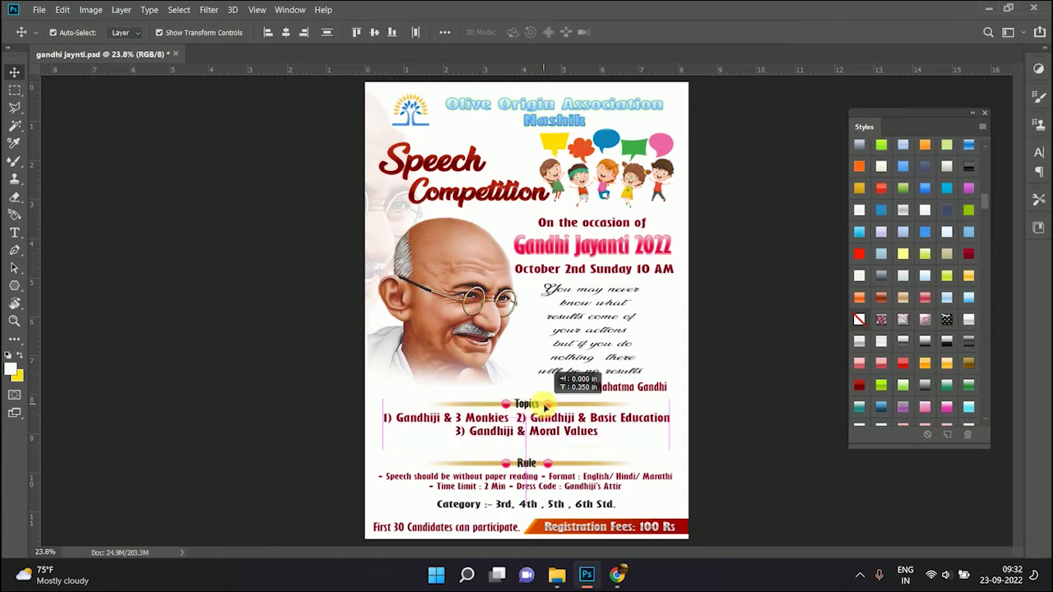
{"action": "left_click_drag", "start_coordinate": [545, 408], "coordinate": [545, 405]}
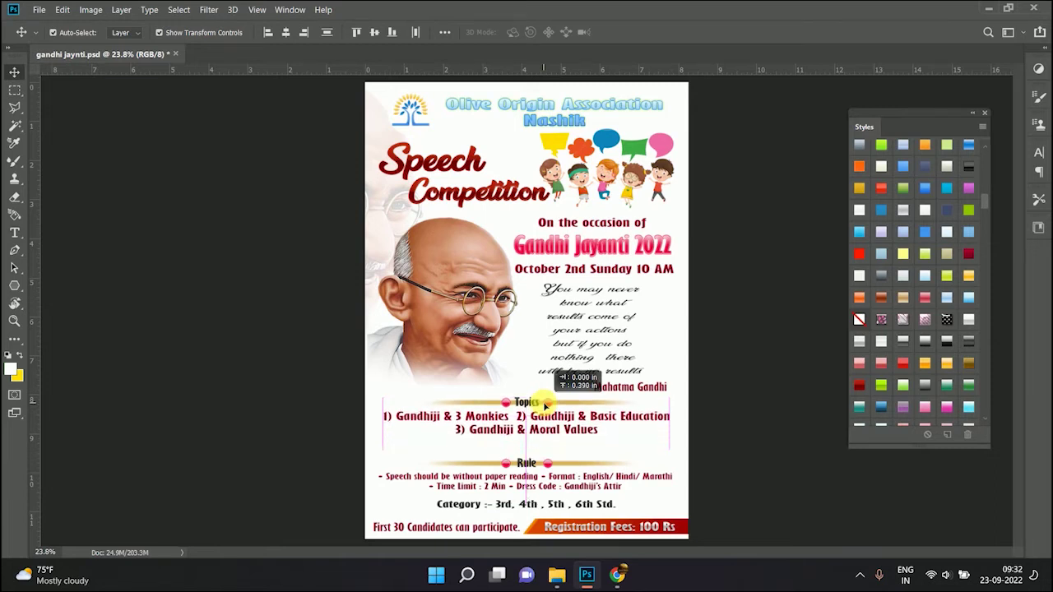
{"action": "mouse_move", "coordinate": [722, 458]}
{"action": "left_mouse_down"}
{"action": "mouse_move", "coordinate": [506, 498]}
{"action": "mouse_move", "coordinate": [613, 447]}
{"action": "left_mouse_up"}
{"action": "left_click_drag", "start_coordinate": [547, 470], "coordinate": [548, 452]}
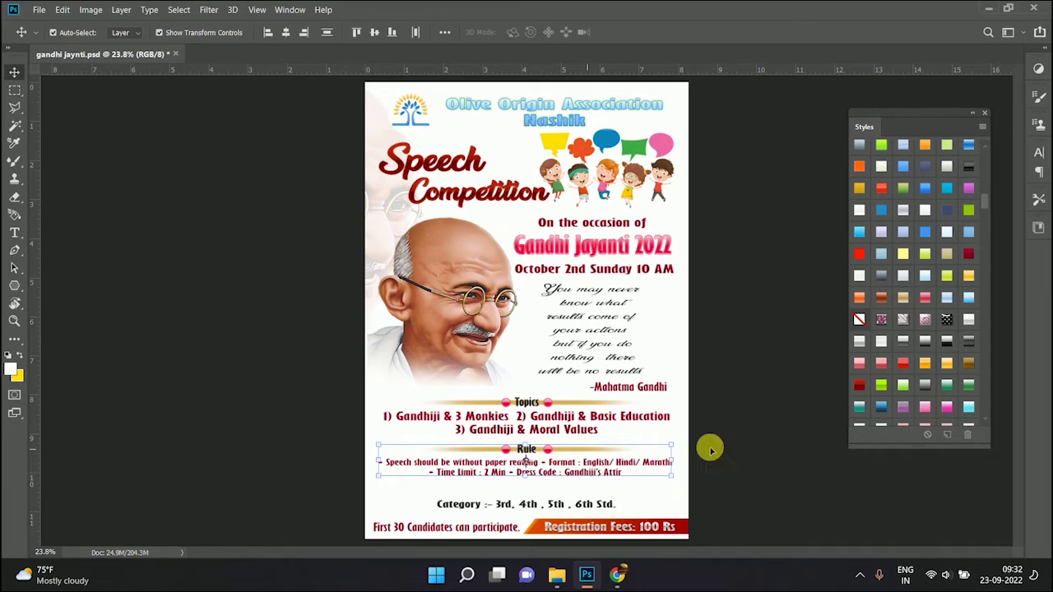
Raise the Category line slightly and enlarge it to about 125%
{"action": "left_click", "coordinate": [525, 505]}
{"action": "left_click_drag", "start_coordinate": [549, 507], "coordinate": [549, 499]}
{"action": "key", "text": "ctrl+t"}
{"action": "left_click_drag", "start_coordinate": [615, 503], "coordinate": [641, 515]}
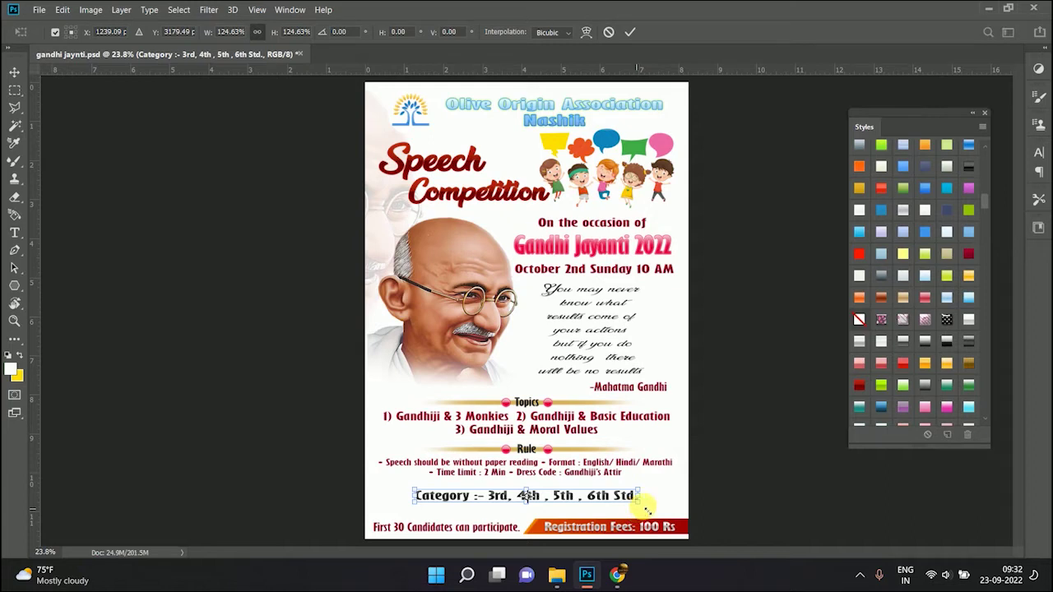
{"action": "key", "text": "Return"}
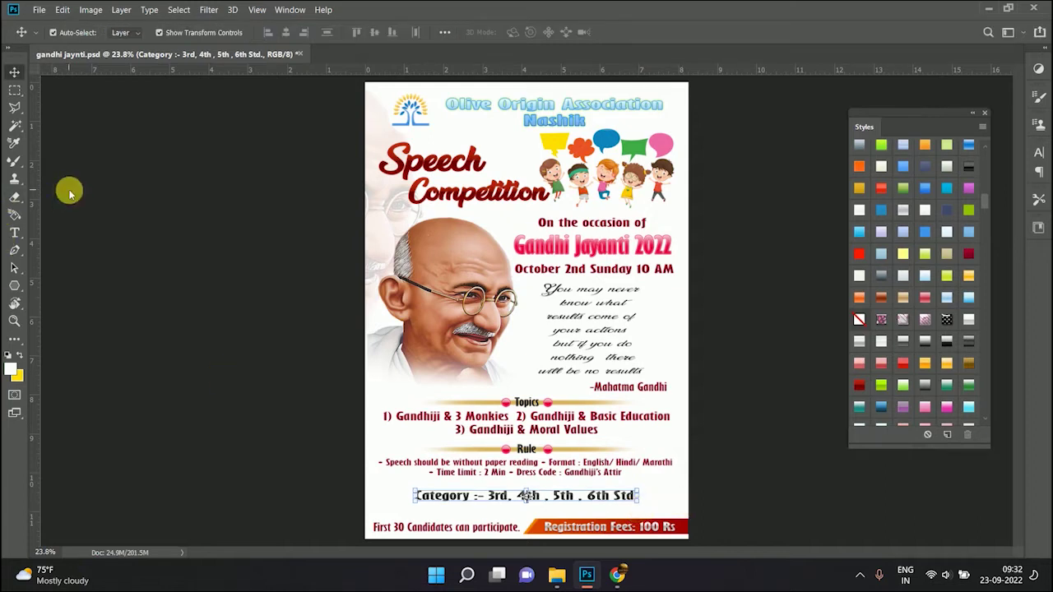
Select the Rule divider bar and fit the whole poster in view
{"action": "scroll", "coordinate": [497, 512], "scroll_direction": "up", "scroll_amount": 2}
{"action": "scroll", "coordinate": [498, 512], "scroll_direction": "up", "scroll_amount": 1}
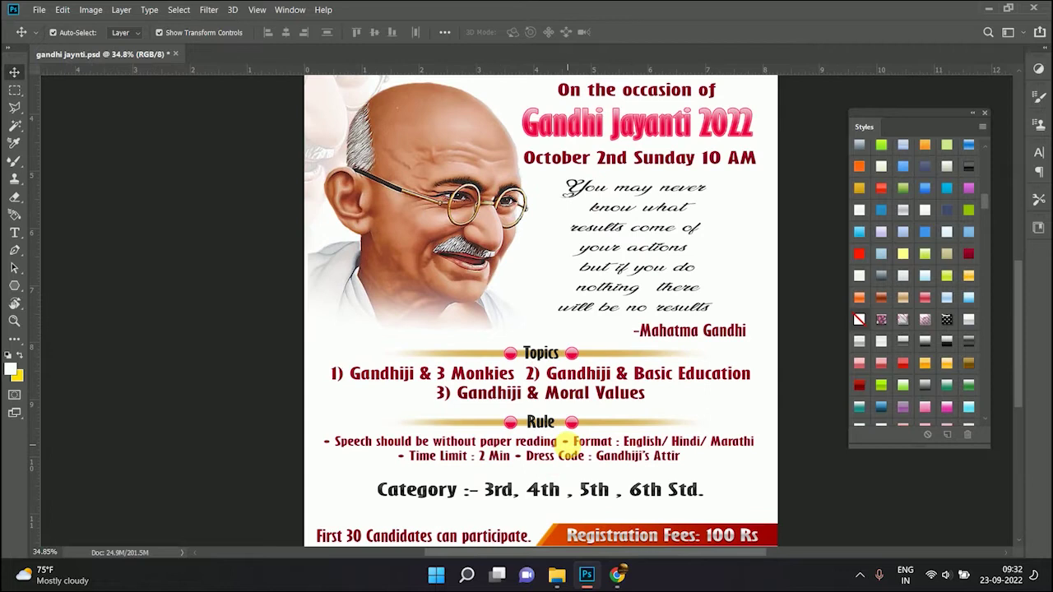
{"action": "scroll", "coordinate": [558, 444], "scroll_direction": "up", "scroll_amount": 1}
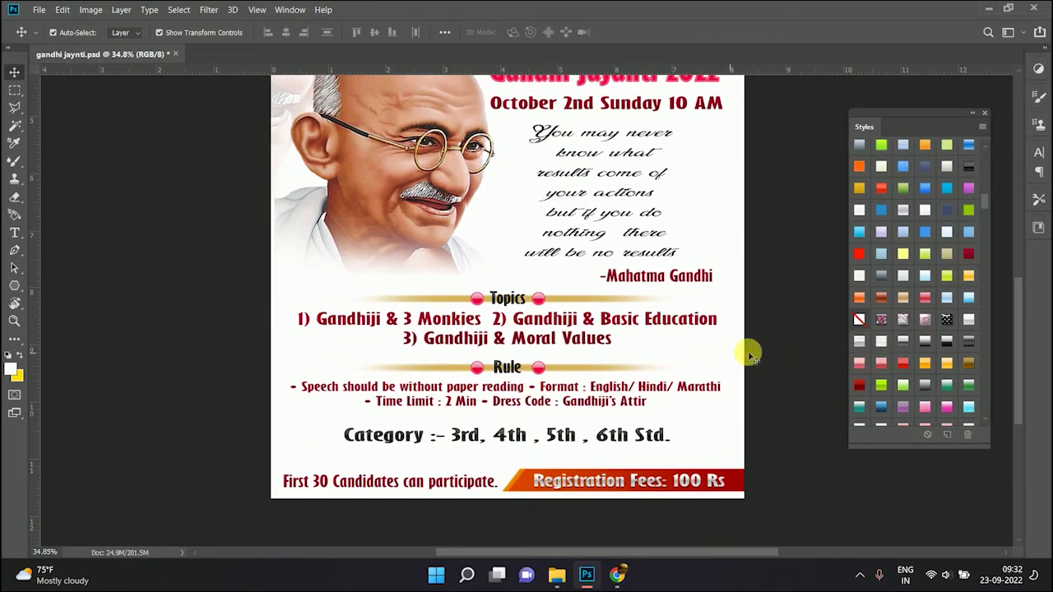
{"action": "left_click_drag", "start_coordinate": [765, 350], "coordinate": [554, 383]}
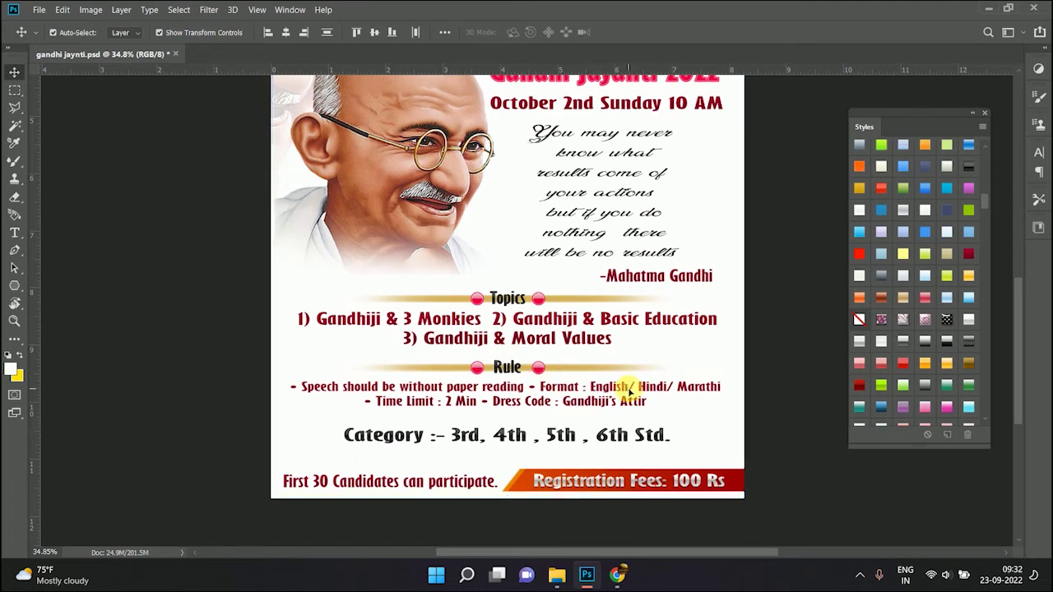
{"action": "left_click", "coordinate": [688, 384]}
{"action": "left_click", "coordinate": [573, 375]}
{"action": "scroll", "coordinate": [572, 375], "scroll_direction": "up", "scroll_amount": 2}
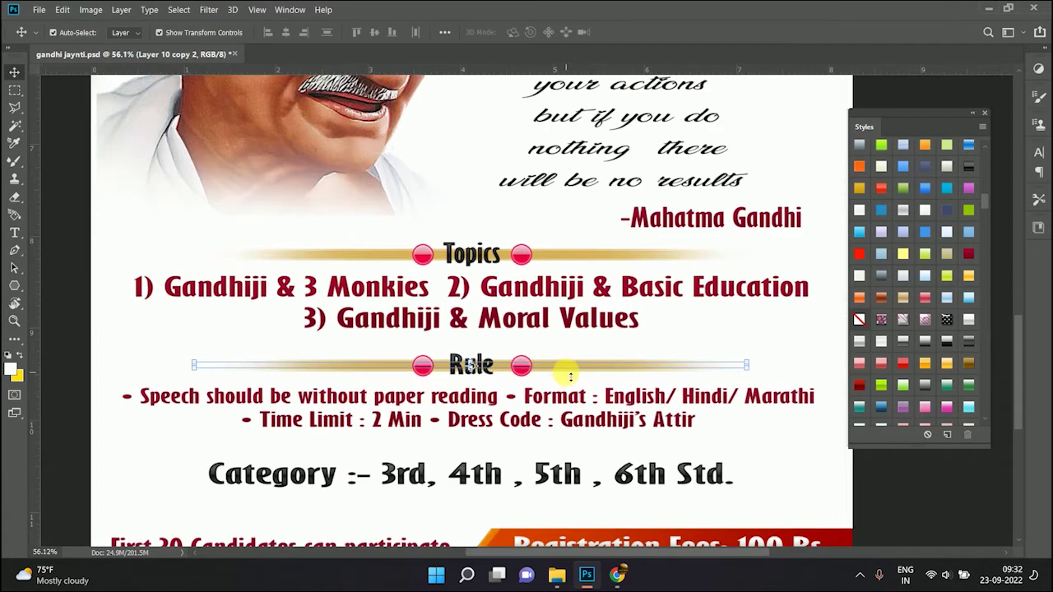
{"action": "scroll", "coordinate": [579, 385], "scroll_direction": "up", "scroll_amount": 2}
{"action": "scroll", "coordinate": [567, 387], "scroll_direction": "up", "scroll_amount": 2}
{"action": "key", "text": "ctrl+0"}
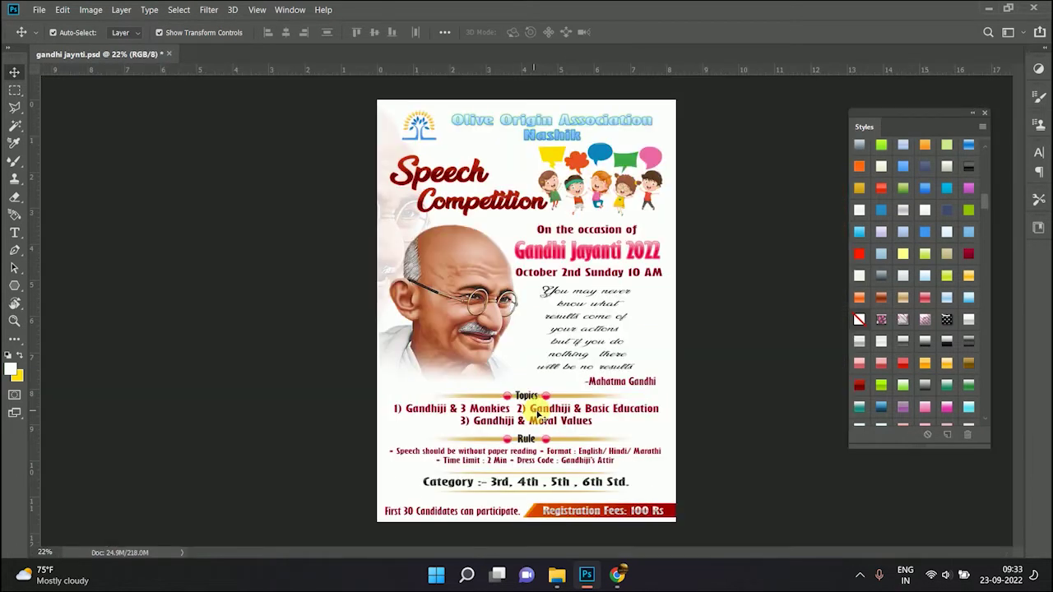
{"action": "scroll", "coordinate": [551, 421], "scroll_direction": "up", "scroll_amount": 1}
{"action": "scroll", "coordinate": [548, 416], "scroll_direction": "up", "scroll_amount": 1}
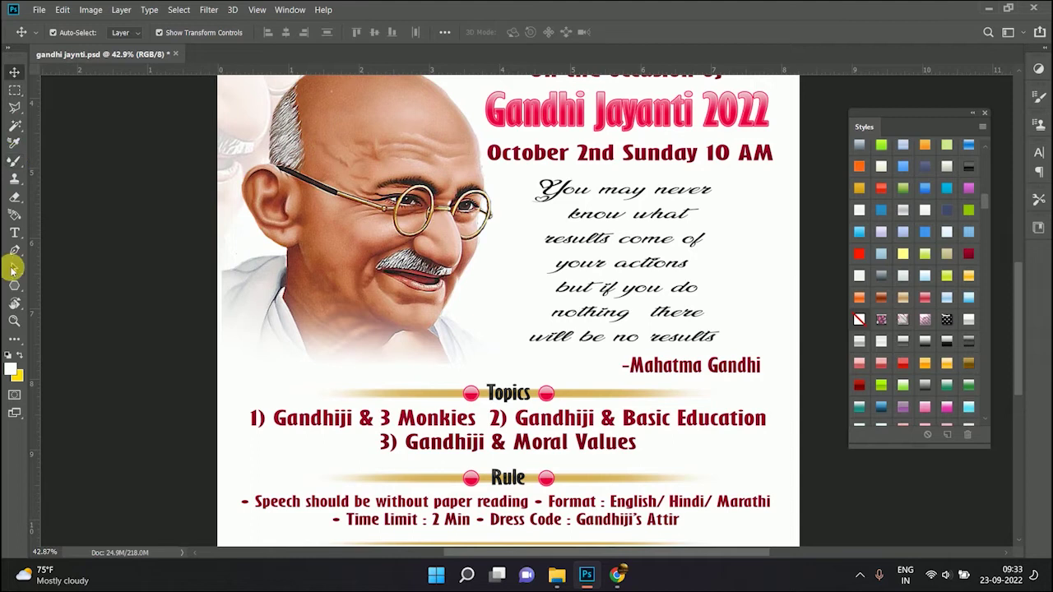
Cover the word Topics with a white patch on new Layer 14, using Lightness +100
{"action": "left_click", "coordinate": [15, 89]}
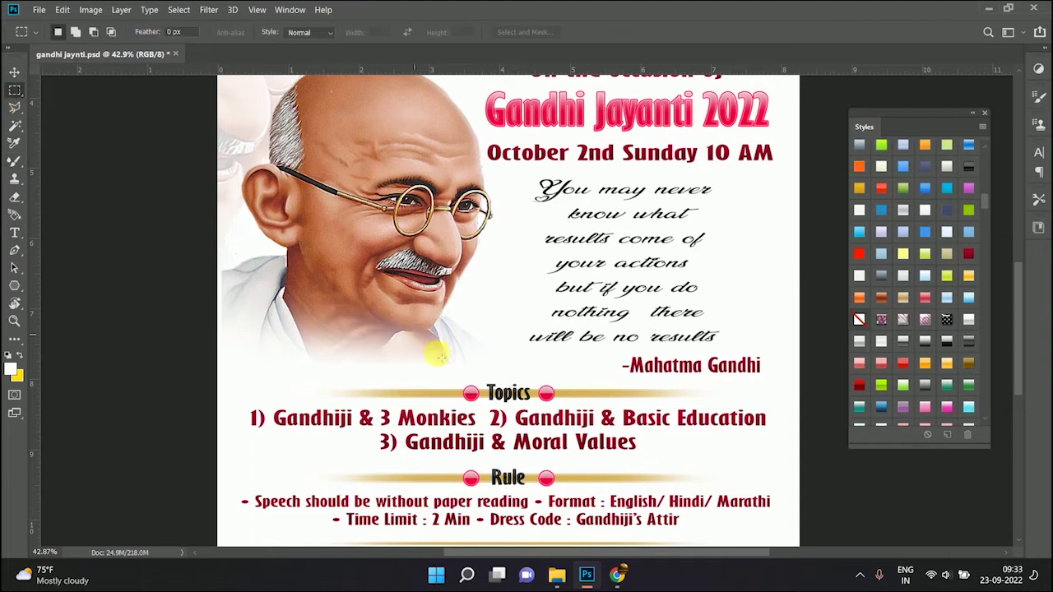
{"action": "left_click_drag", "start_coordinate": [471, 378], "coordinate": [547, 398]}
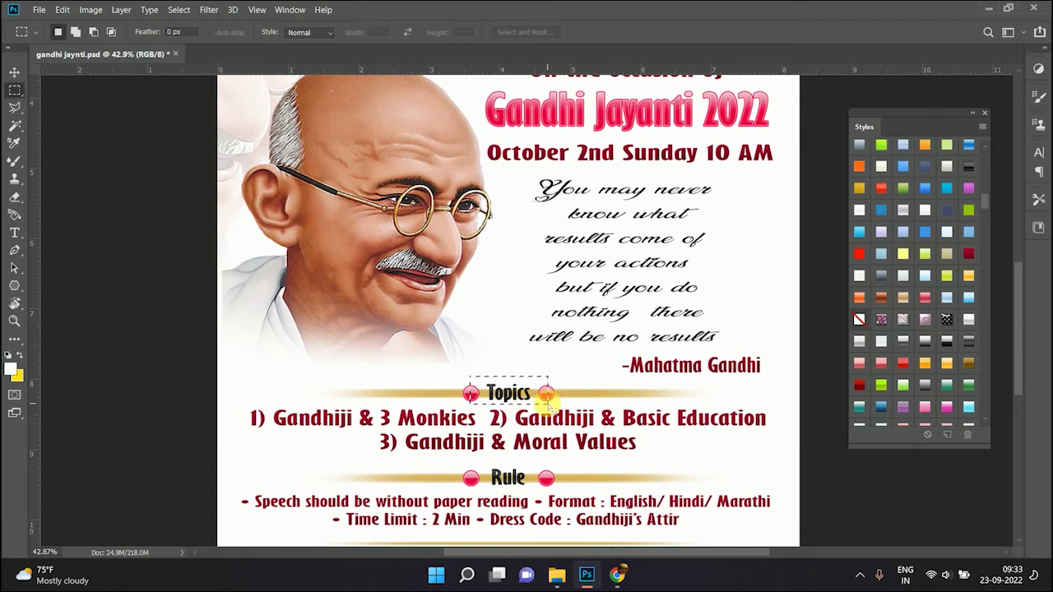
{"action": "key", "text": "ctrl+shift+n"}
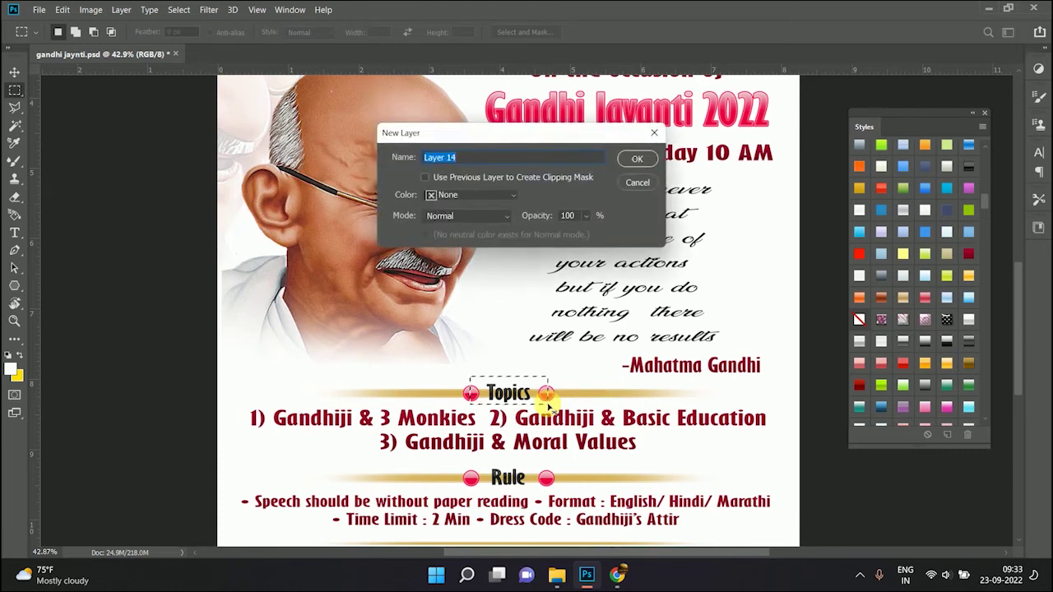
{"action": "key", "text": "Return"}
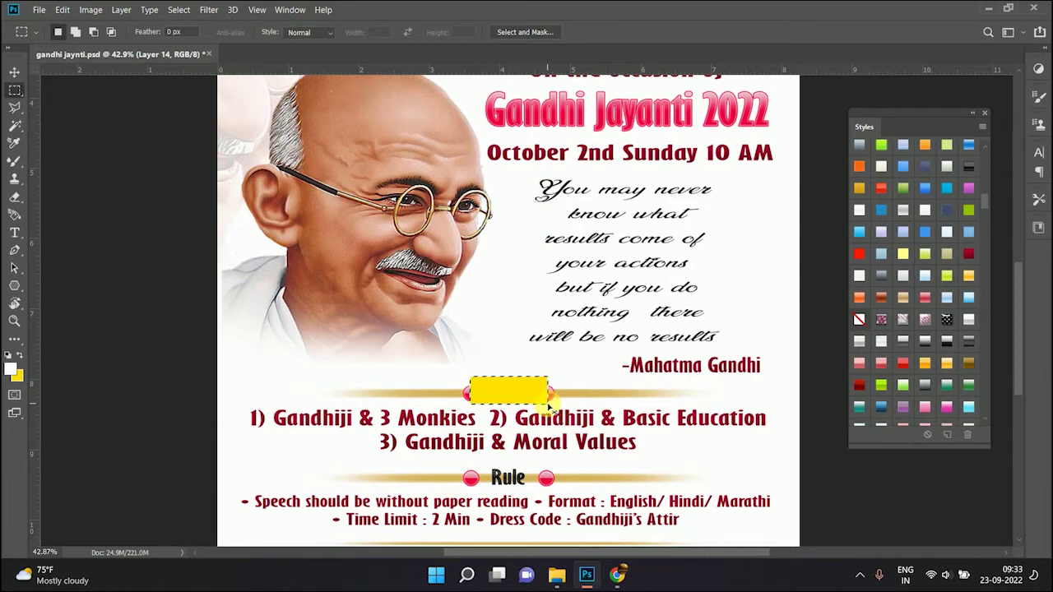
{"action": "key", "text": "ctrl+u"}
{"action": "left_click_drag", "start_coordinate": [858, 374], "coordinate": [915, 381]}
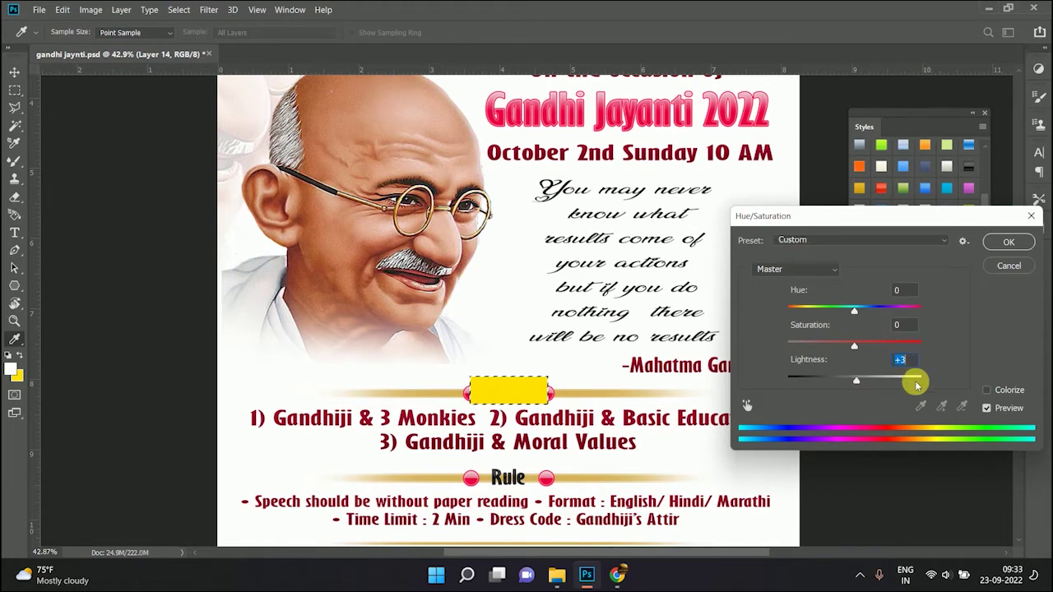
{"action": "left_click", "coordinate": [1007, 244]}
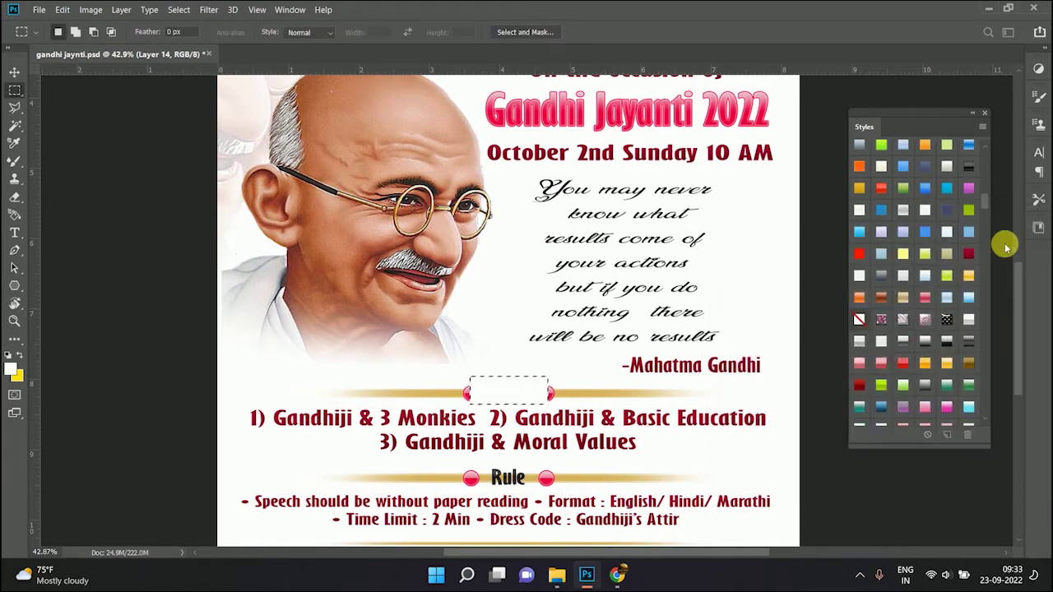
{"action": "left_click", "coordinate": [15, 73]}
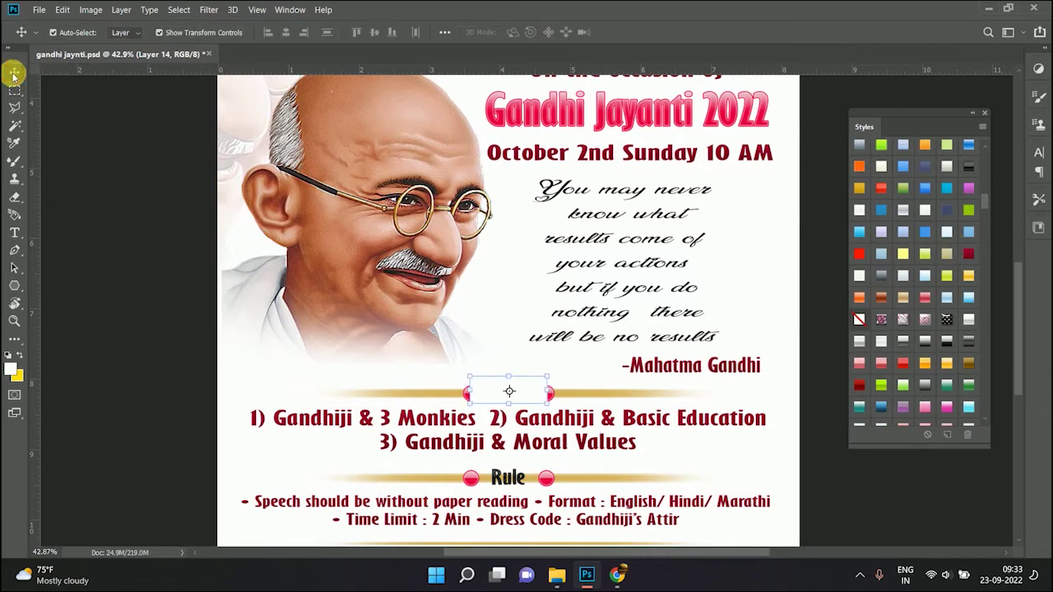
Select the Topics red dots, patch and text and Alt-drag a copy down to the Rule line
{"action": "left_click", "coordinate": [198, 353]}
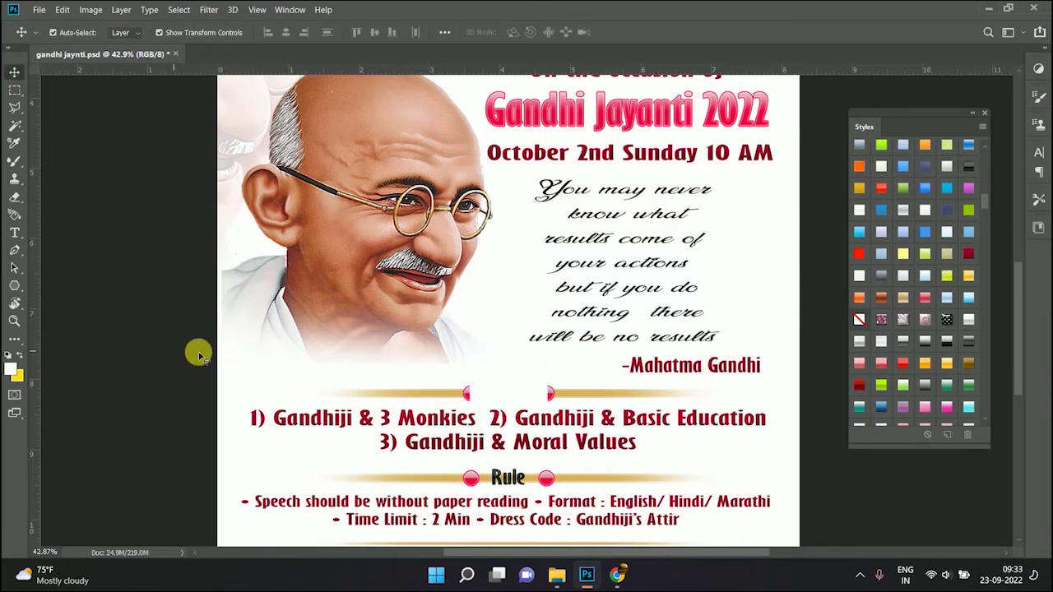
{"action": "left_click", "coordinate": [467, 397]}
{"action": "left_click", "coordinate": [551, 395], "text": "shift"}
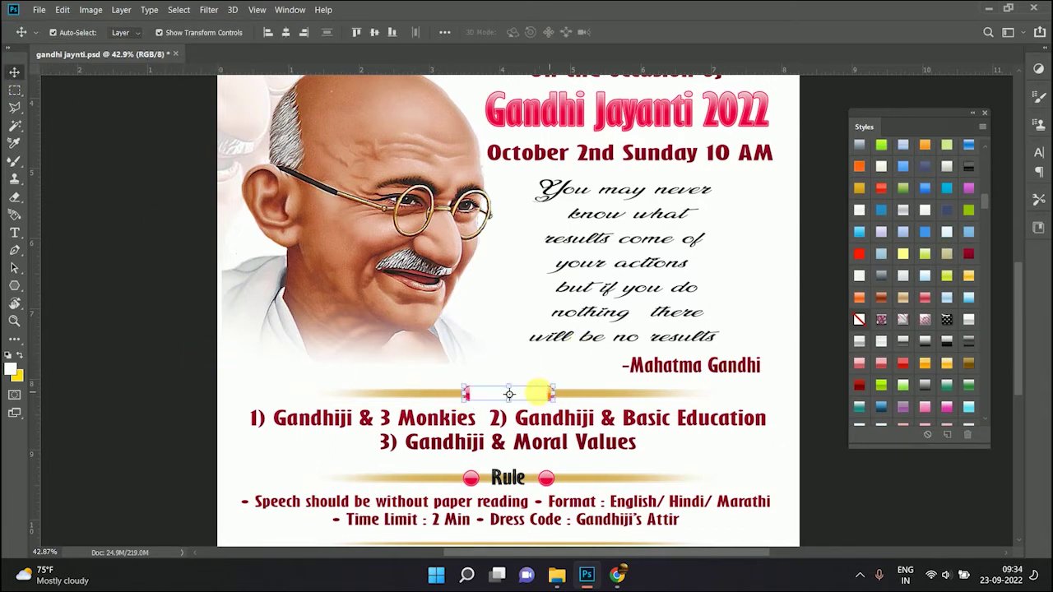
{"action": "right_click", "coordinate": [519, 396]}
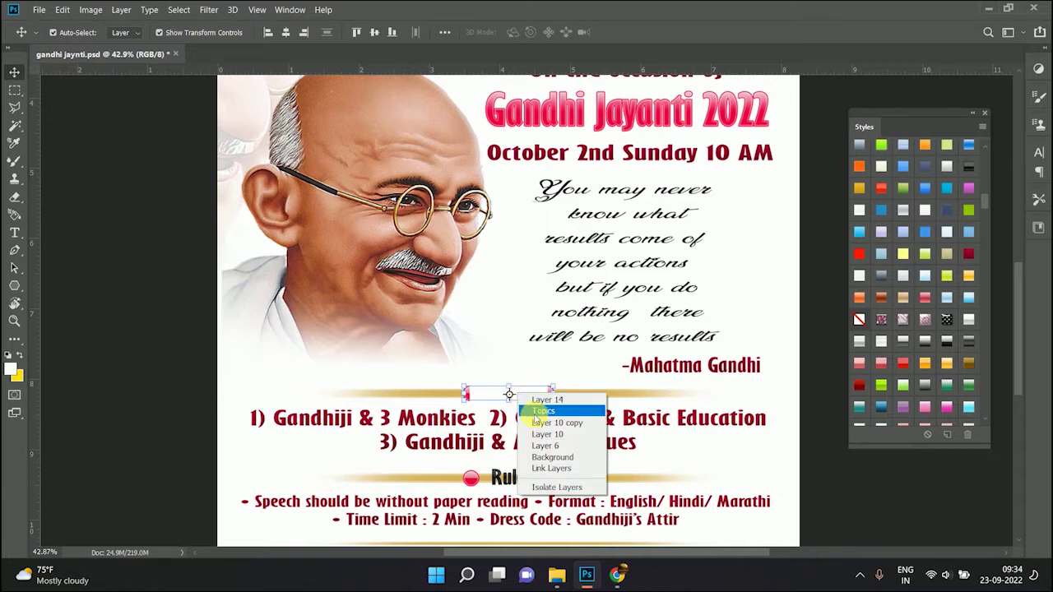
{"action": "left_click", "coordinate": [573, 411]}
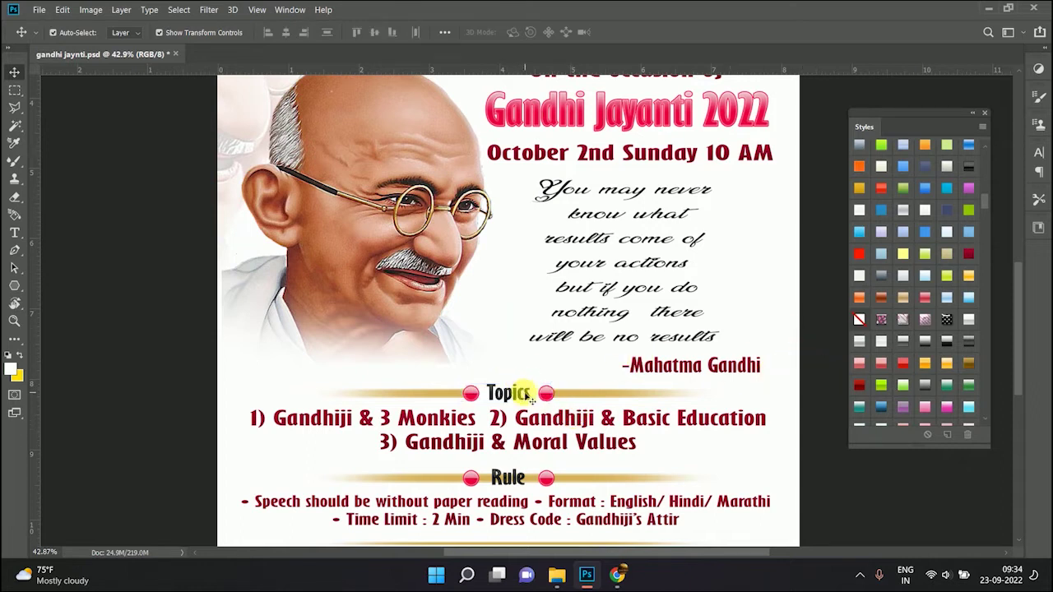
{"action": "mouse_move", "coordinate": [535, 397]}
{"action": "left_mouse_down"}
{"action": "mouse_move", "coordinate": [533, 486]}
{"action": "mouse_move", "coordinate": [517, 487]}
{"action": "left_mouse_up"}
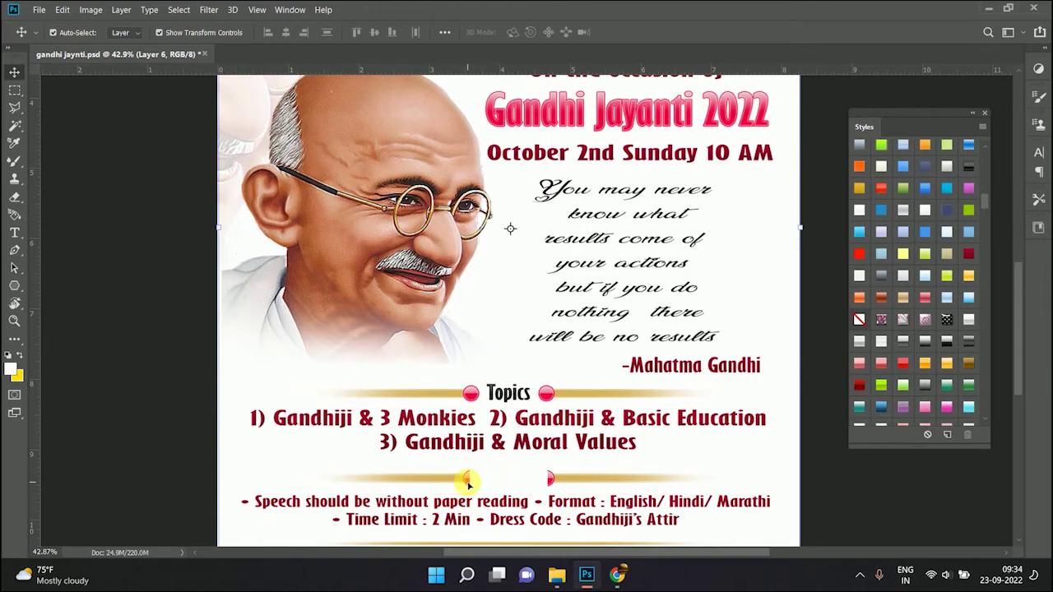
Select the Rule line's red dots and bring the Rule text layer to the top
{"action": "left_click_drag", "start_coordinate": [466, 479], "coordinate": [470, 478]}
{"action": "left_click", "coordinate": [549, 479], "text": "shift"}
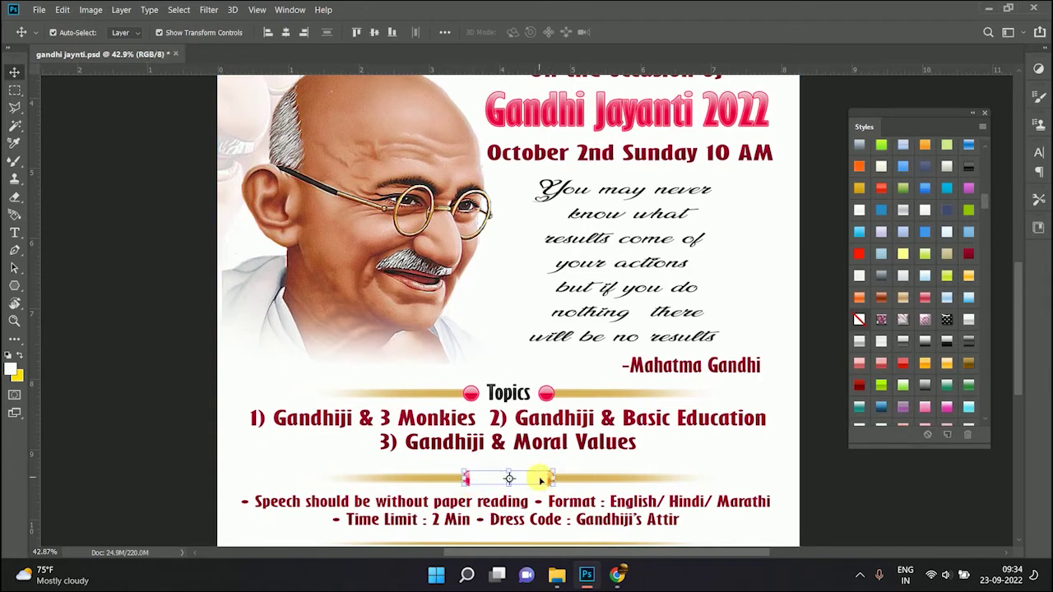
{"action": "right_click", "coordinate": [529, 481]}
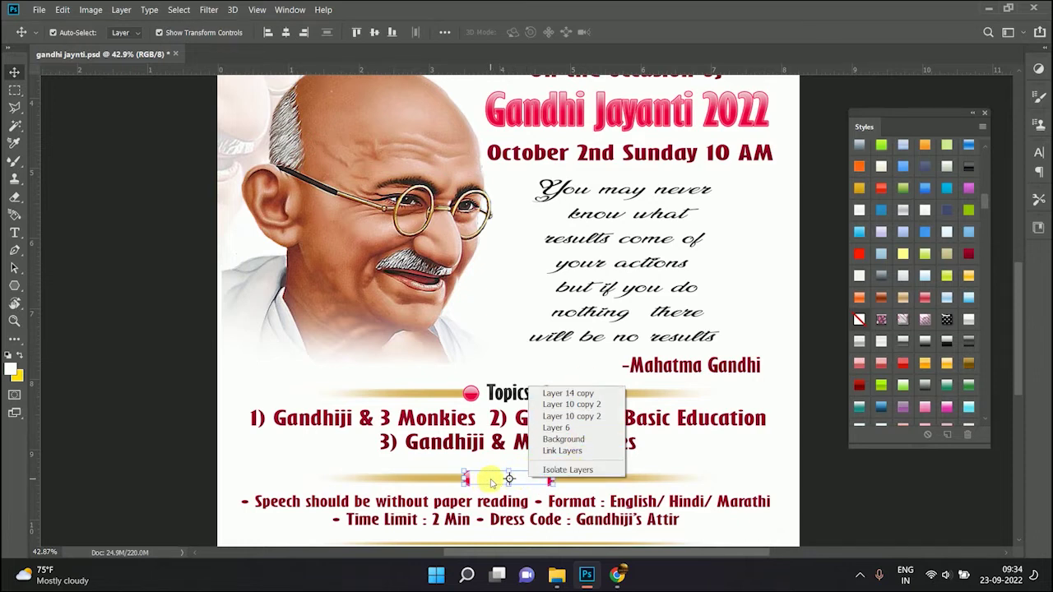
{"action": "right_click", "coordinate": [492, 482]}
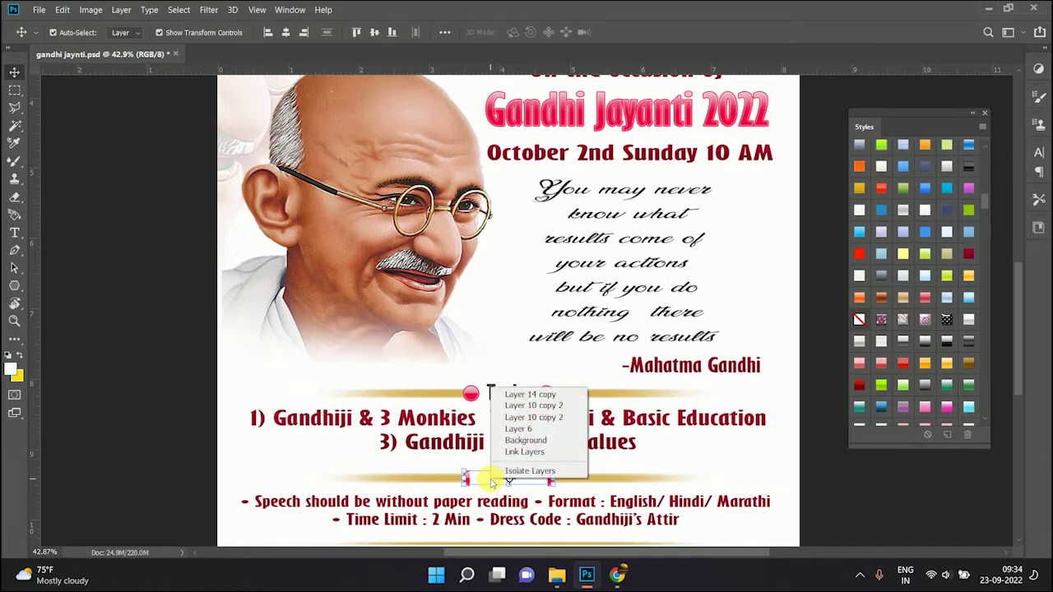
{"action": "right_click", "coordinate": [488, 480]}
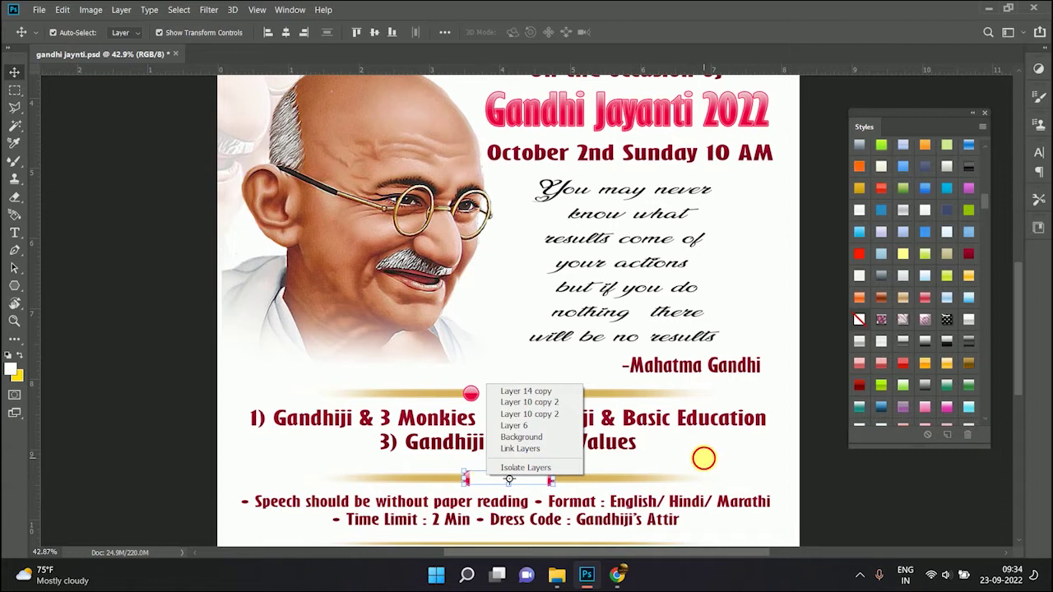
{"action": "left_click", "coordinate": [537, 490]}
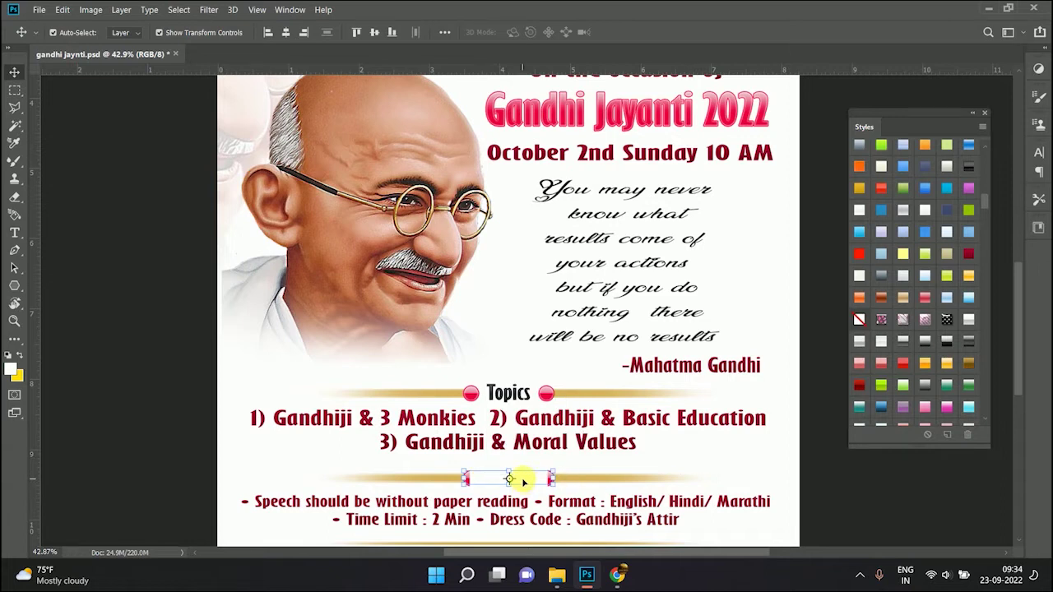
{"action": "right_click", "coordinate": [519, 477]}
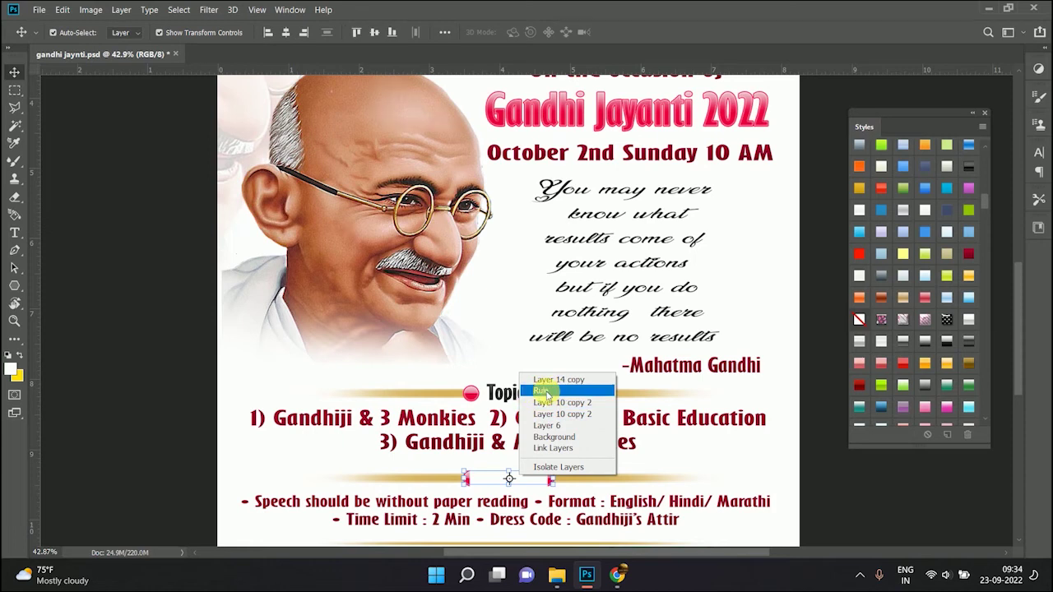
{"action": "left_click", "coordinate": [548, 393]}
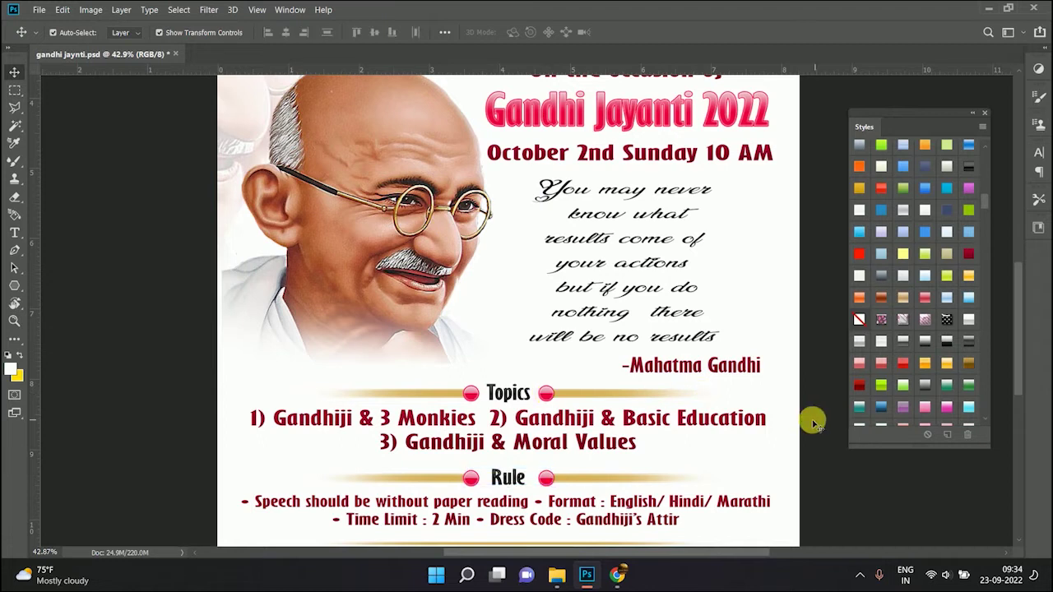
Select the tree logo layer in the poster's top header
{"action": "scroll", "coordinate": [463, 269], "scroll_direction": "down", "scroll_amount": 1}
{"action": "scroll", "coordinate": [463, 269], "scroll_direction": "down", "scroll_amount": 1}
{"action": "scroll", "coordinate": [458, 387], "scroll_direction": "down", "scroll_amount": 1}
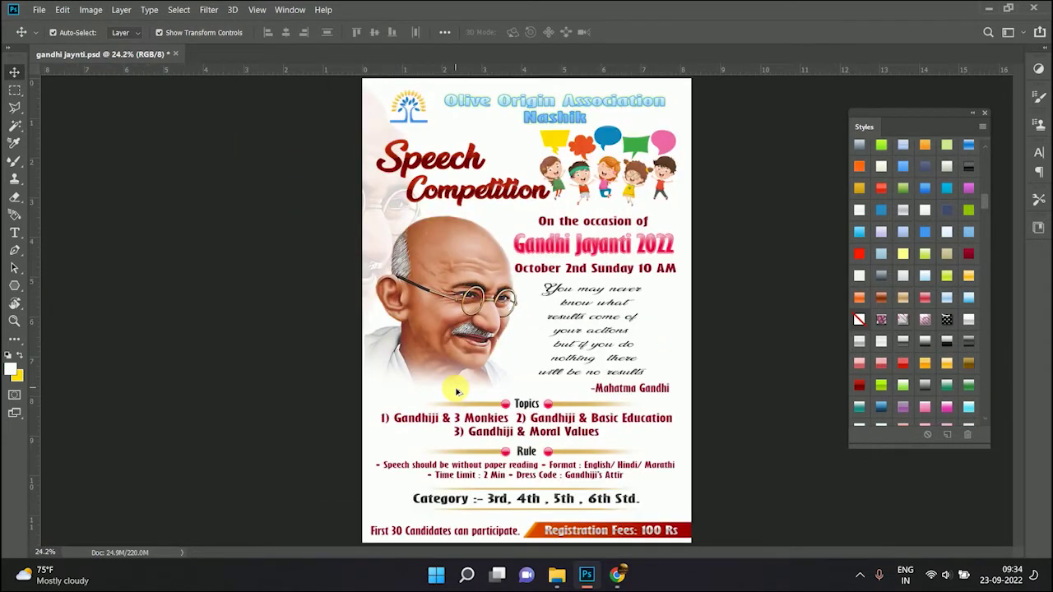
{"action": "scroll", "coordinate": [457, 392], "scroll_direction": "down", "scroll_amount": 1}
{"action": "scroll", "coordinate": [458, 392], "scroll_direction": "down", "scroll_amount": 1}
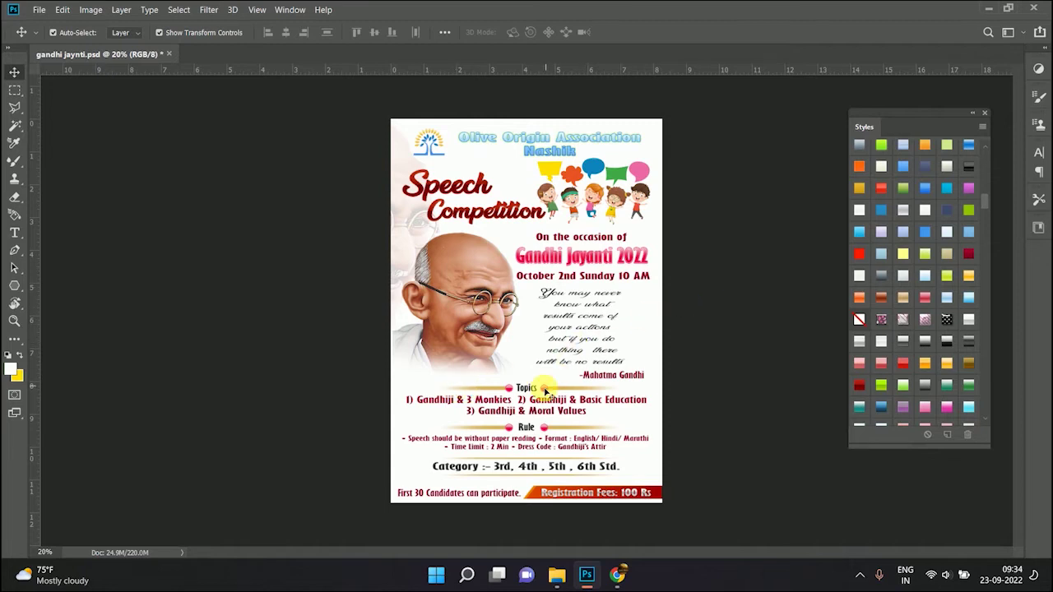
{"action": "scroll", "coordinate": [544, 391], "scroll_direction": "up", "scroll_amount": 1}
{"action": "scroll", "coordinate": [511, 388], "scroll_direction": "down", "scroll_amount": 1}
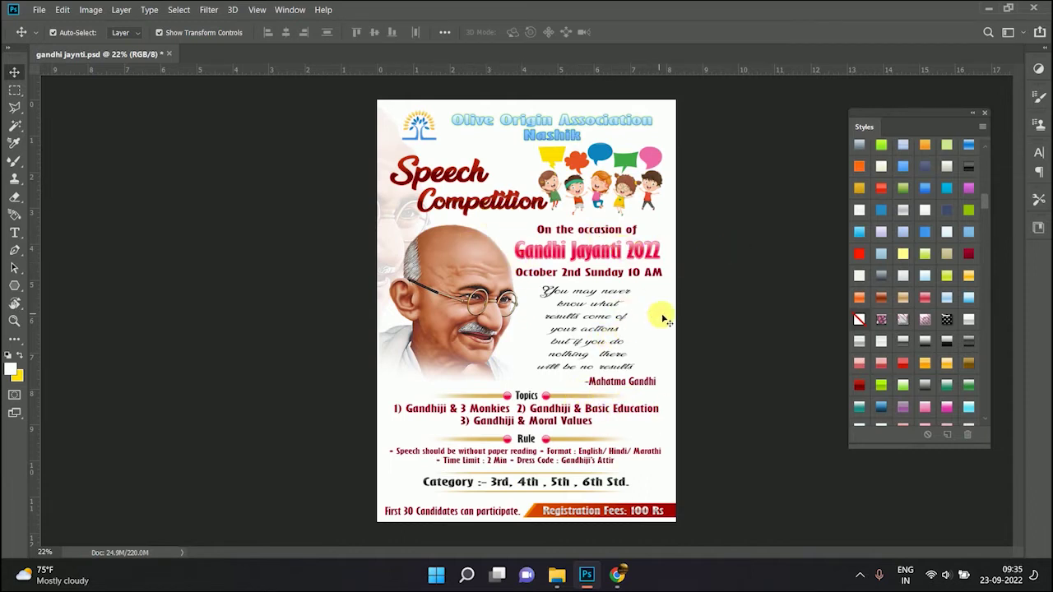
{"action": "left_click", "coordinate": [445, 132]}
{"action": "left_click", "coordinate": [436, 125]}
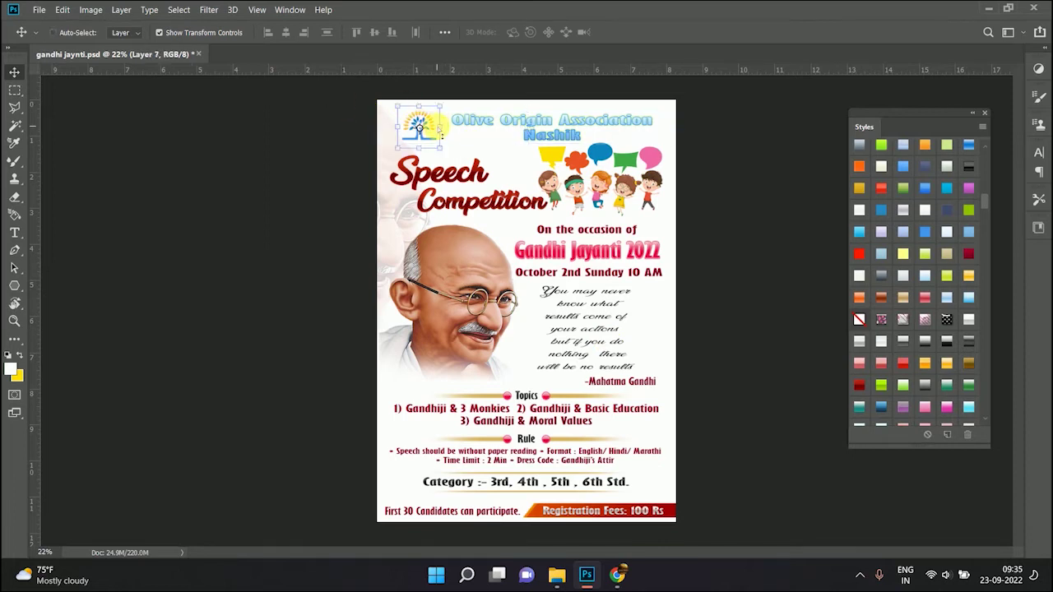
Colorize the logo blue with hue 208, saturation +100 and lightness -12
{"action": "key", "text": "ctrl+u"}
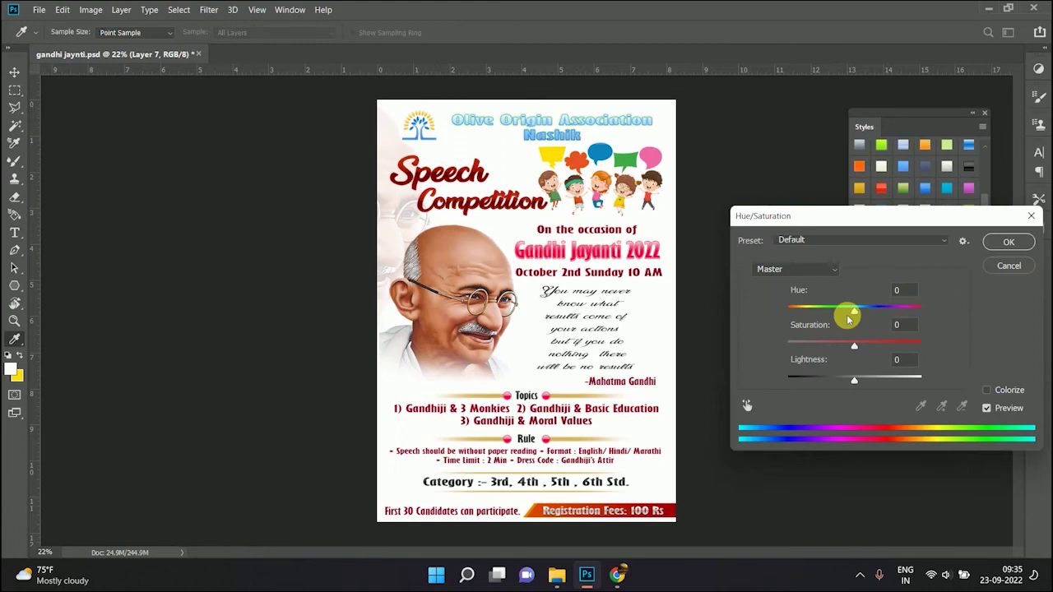
{"action": "left_click", "coordinate": [987, 392]}
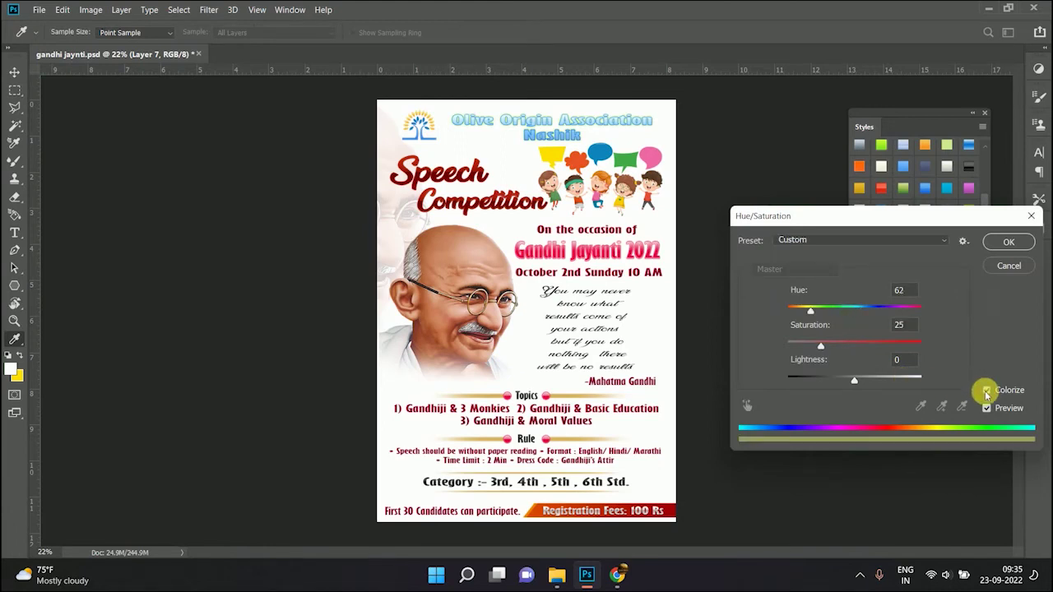
{"action": "left_click_drag", "start_coordinate": [855, 381], "coordinate": [949, 385]}
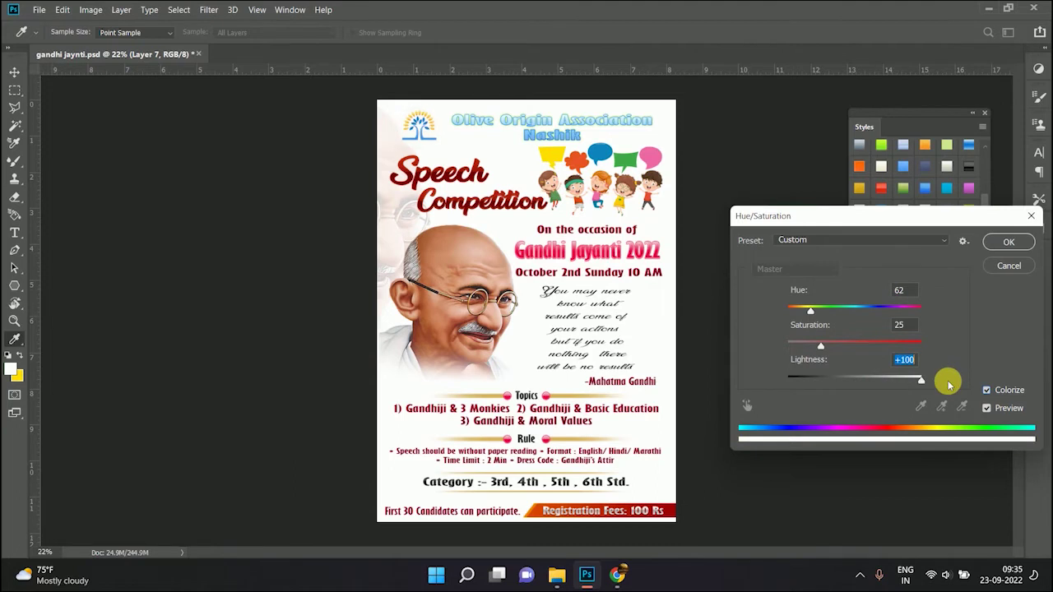
{"action": "left_click_drag", "start_coordinate": [820, 344], "coordinate": [1004, 349]}
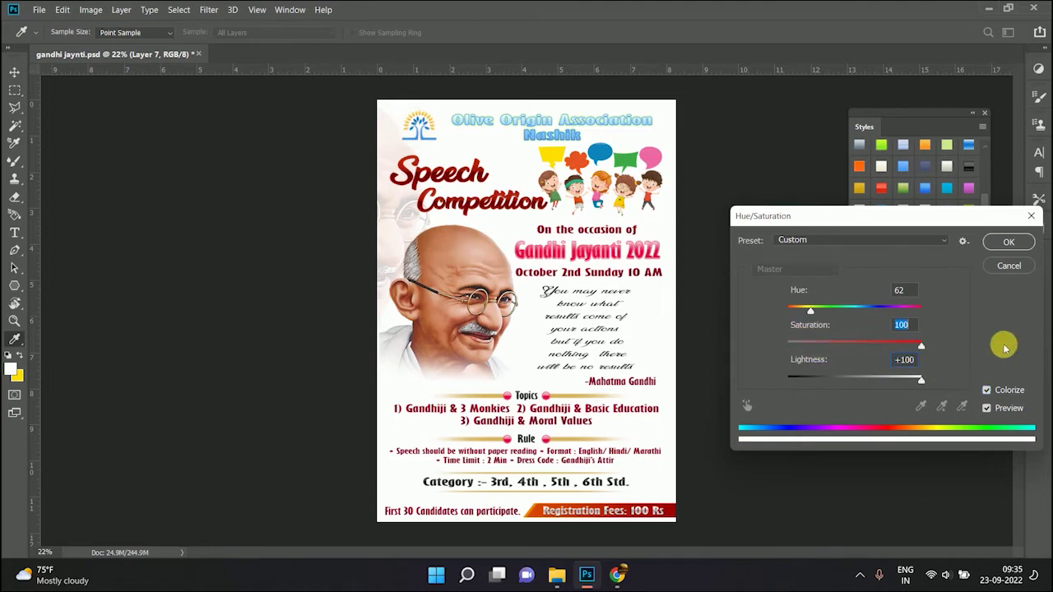
{"action": "mouse_move", "coordinate": [920, 383]}
{"action": "left_mouse_down"}
{"action": "mouse_move", "coordinate": [824, 381]}
{"action": "mouse_move", "coordinate": [850, 384]}
{"action": "mouse_move", "coordinate": [838, 384]}
{"action": "left_mouse_up"}
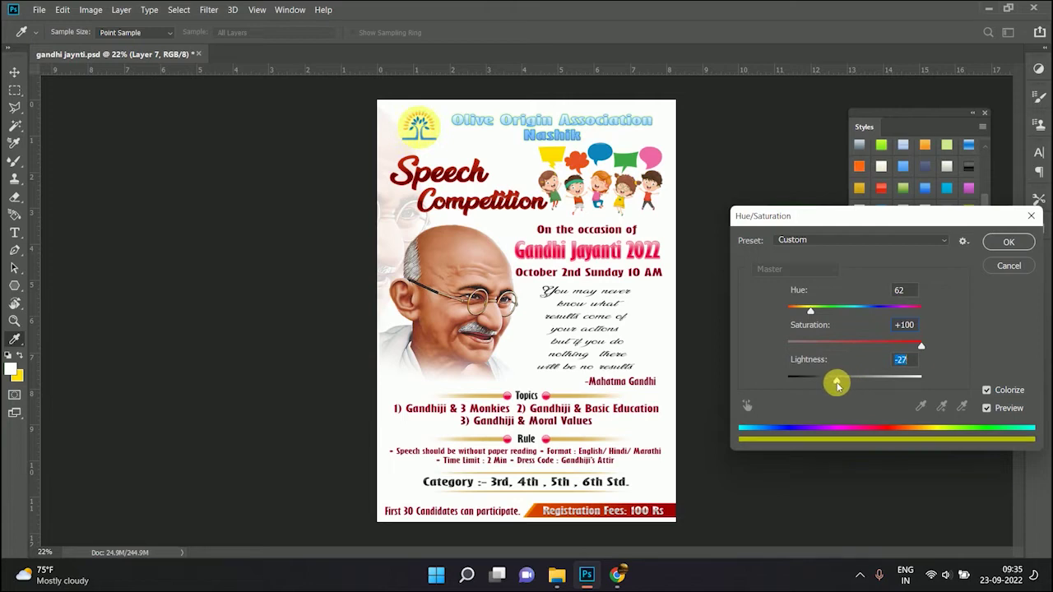
{"action": "mouse_move", "coordinate": [811, 311]}
{"action": "left_mouse_down"}
{"action": "mouse_move", "coordinate": [874, 320]}
{"action": "mouse_move", "coordinate": [847, 321]}
{"action": "left_mouse_up"}
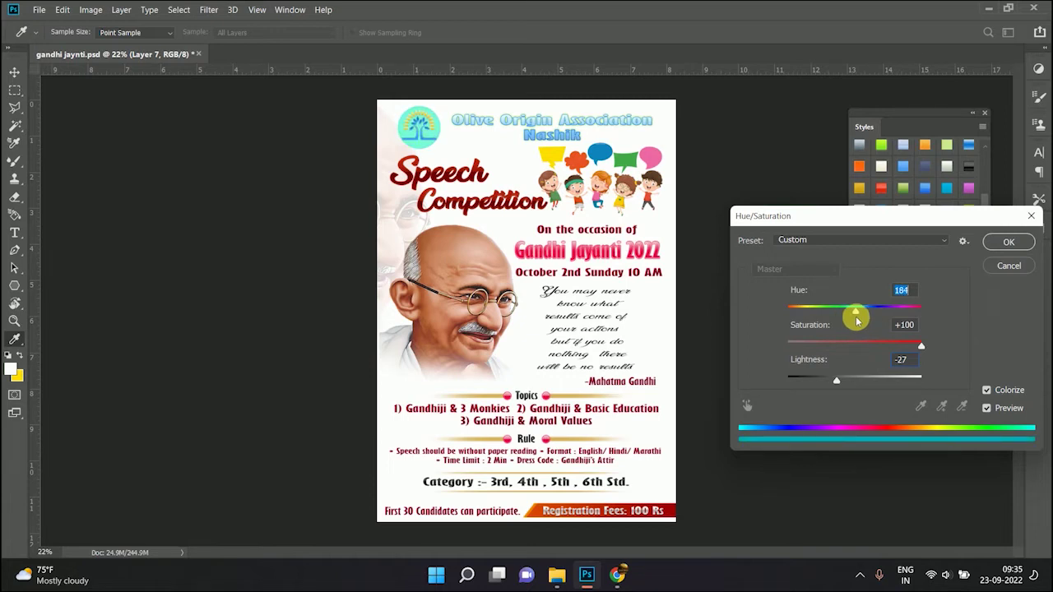
{"action": "left_click_drag", "start_coordinate": [857, 320], "coordinate": [866, 322]}
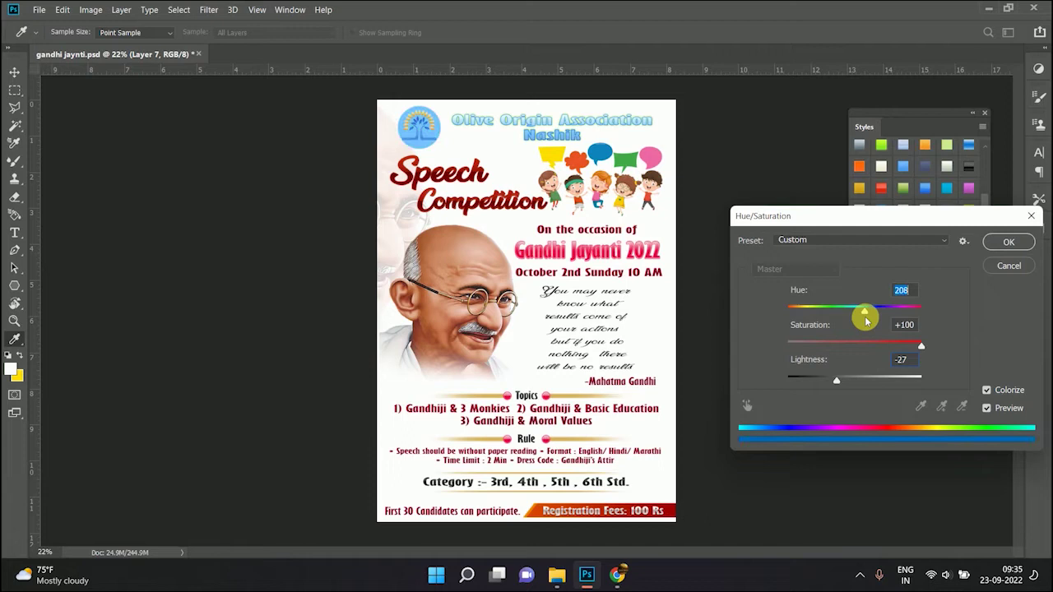
{"action": "mouse_move", "coordinate": [838, 381]}
{"action": "left_mouse_down"}
{"action": "mouse_move", "coordinate": [867, 378]}
{"action": "mouse_move", "coordinate": [851, 384]}
{"action": "left_mouse_up"}
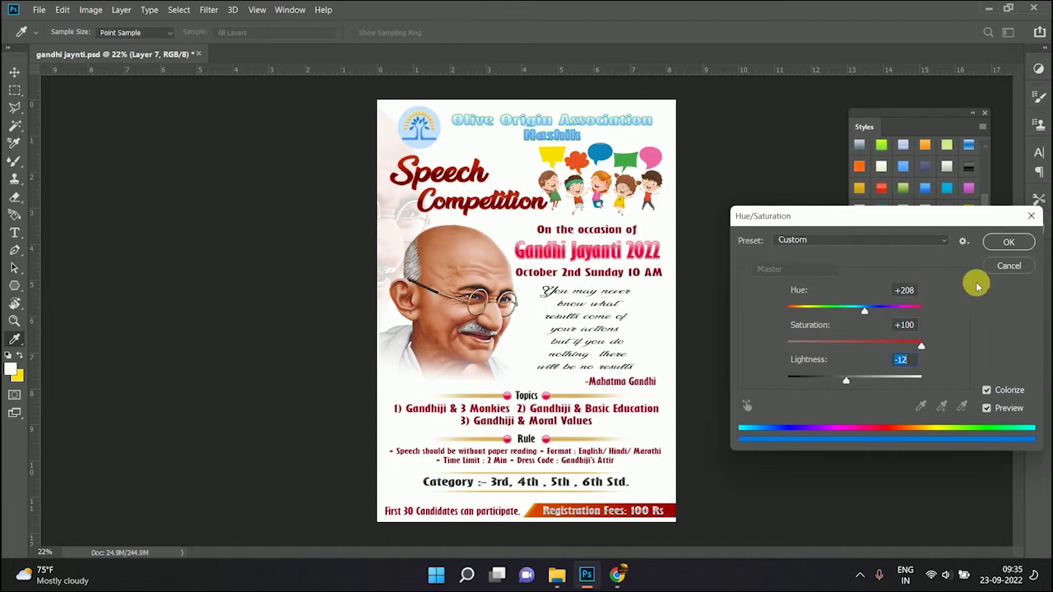
{"action": "left_click", "coordinate": [1007, 243]}
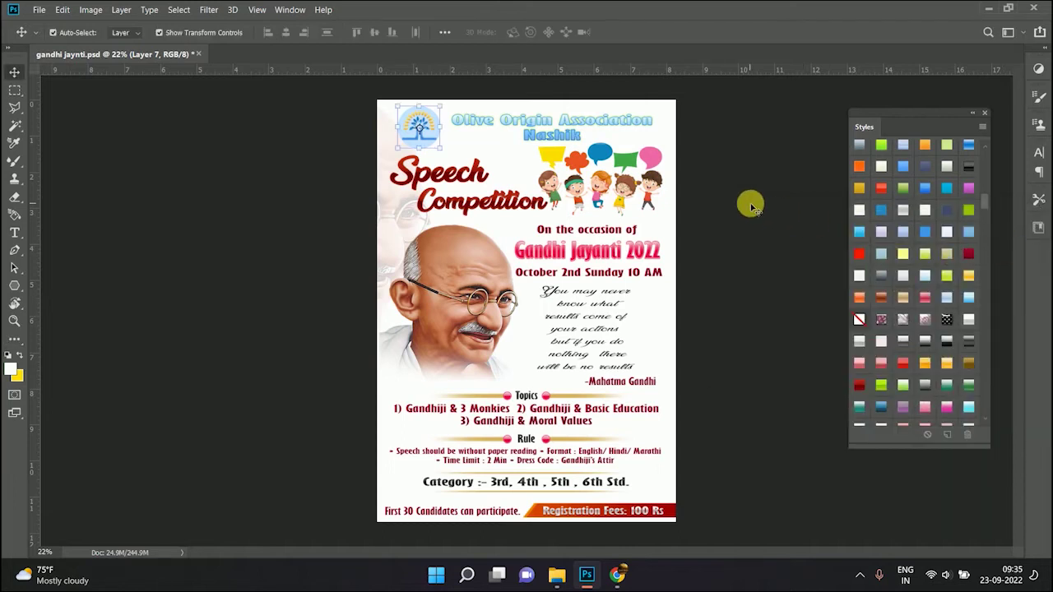
{"action": "left_click", "coordinate": [228, 188]}
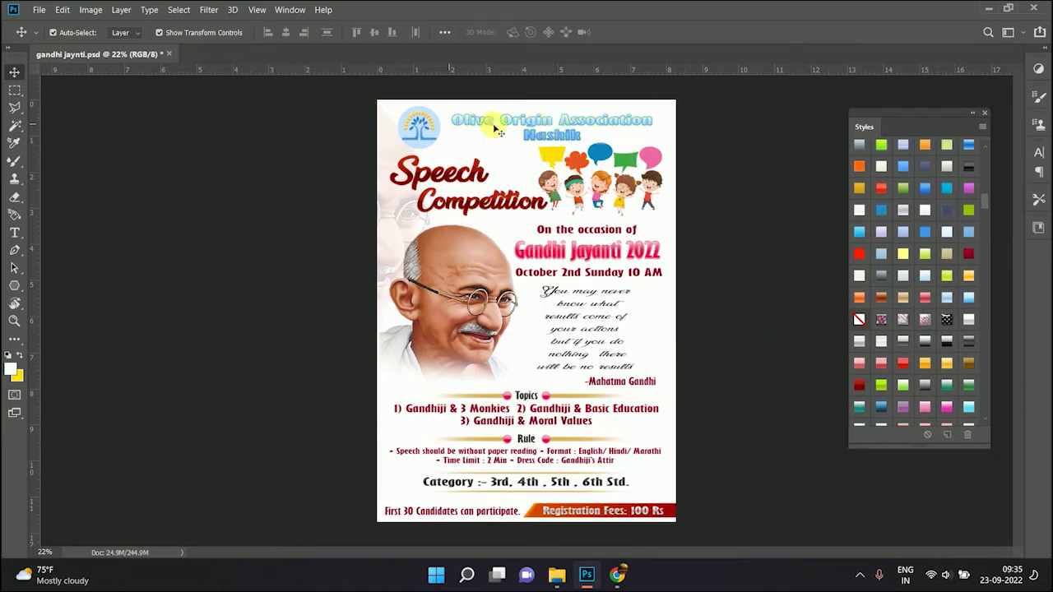
Bring the Topics section into view and select the three-line topics text
{"action": "scroll", "coordinate": [510, 524], "scroll_direction": "up", "scroll_amount": 3}
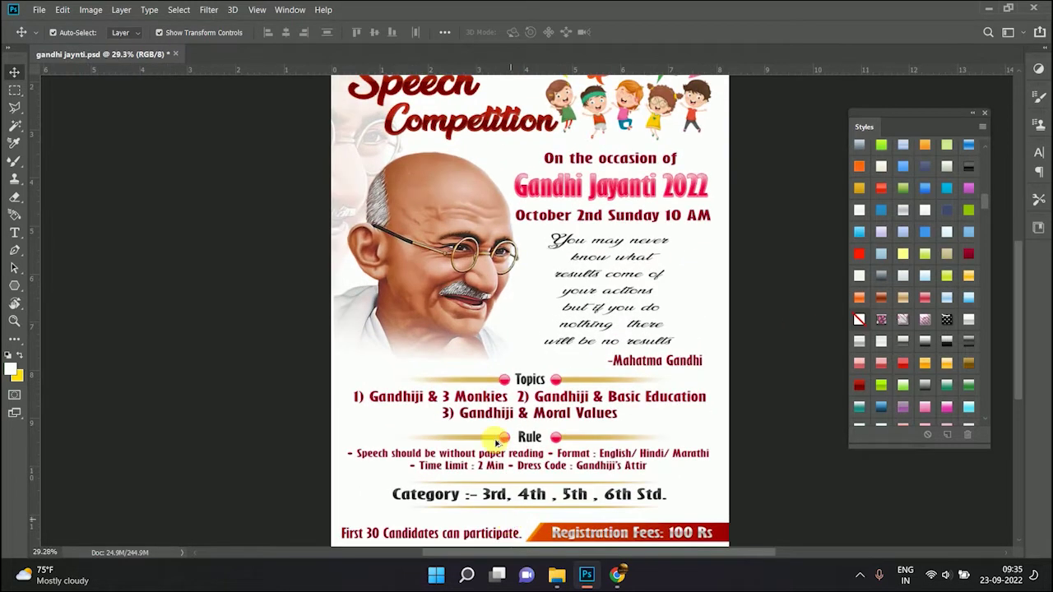
{"action": "scroll", "coordinate": [496, 440], "scroll_direction": "down", "scroll_amount": 2}
{"action": "scroll", "coordinate": [492, 463], "scroll_direction": "up", "scroll_amount": 1}
{"action": "scroll", "coordinate": [489, 461], "scroll_direction": "up", "scroll_amount": 4}
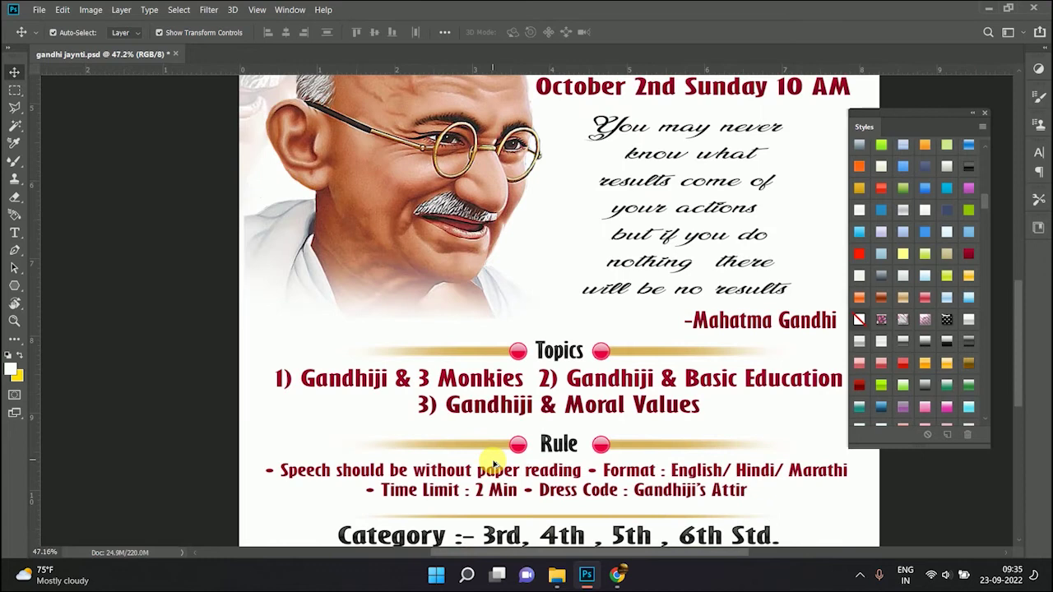
{"action": "left_click_drag", "start_coordinate": [510, 403], "coordinate": [459, 294]}
{"action": "left_click", "coordinate": [459, 293]}
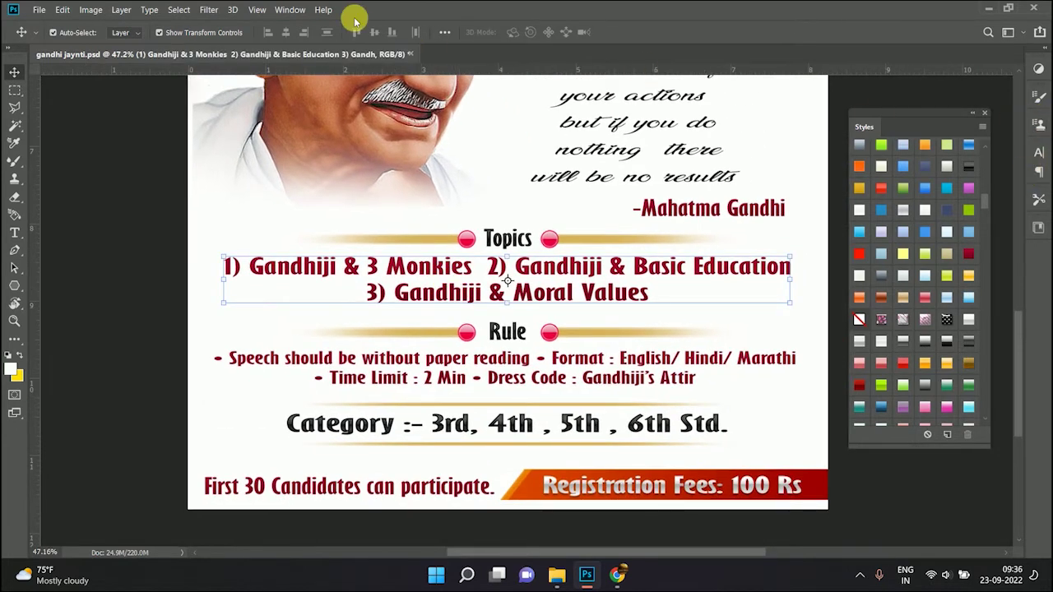
Show the Layers panel and hide the topics text's stroke and gradient overlay effects
{"action": "left_click", "coordinate": [293, 10]}
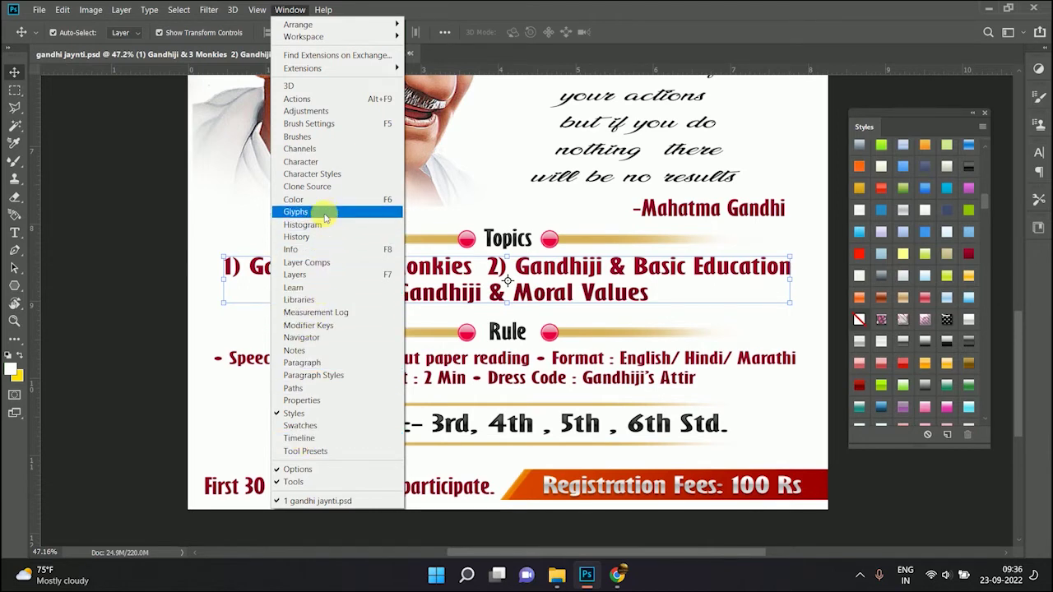
{"action": "left_click", "coordinate": [304, 275]}
{"action": "scroll", "coordinate": [938, 346], "scroll_direction": "down", "scroll_amount": 3}
{"action": "scroll", "coordinate": [936, 391], "scroll_direction": "down", "scroll_amount": 3}
{"action": "scroll", "coordinate": [929, 427], "scroll_direction": "down", "scroll_amount": 3}
{"action": "scroll", "coordinate": [928, 463], "scroll_direction": "down", "scroll_amount": 3}
{"action": "scroll", "coordinate": [930, 403], "scroll_direction": "up", "scroll_amount": 3}
{"action": "scroll", "coordinate": [935, 341], "scroll_direction": "up", "scroll_amount": 2}
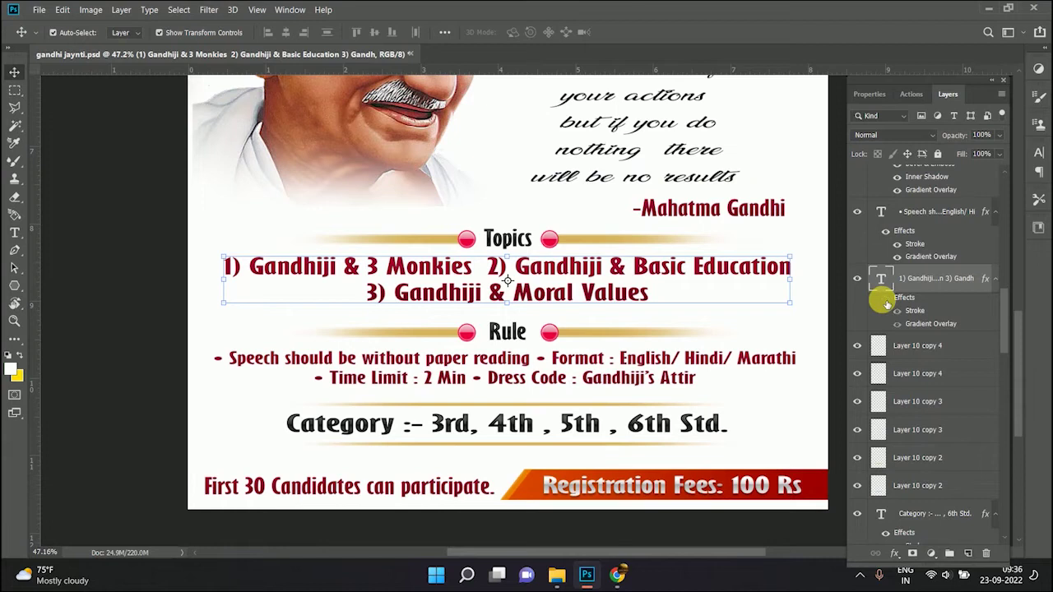
{"action": "left_click", "coordinate": [886, 298]}
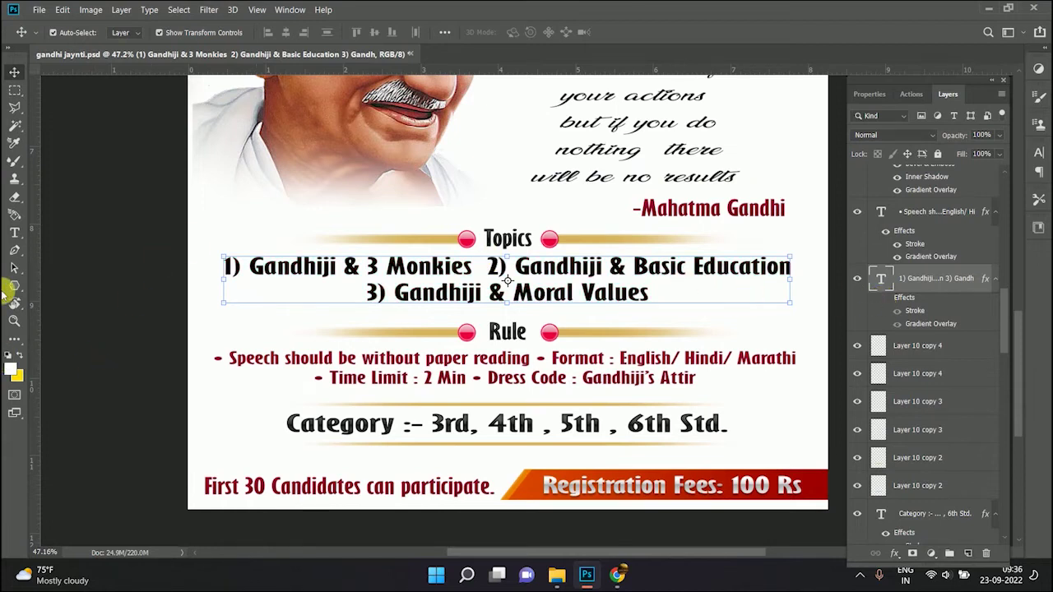
Set the topics text in the Arial font
{"action": "left_click", "coordinate": [14, 233]}
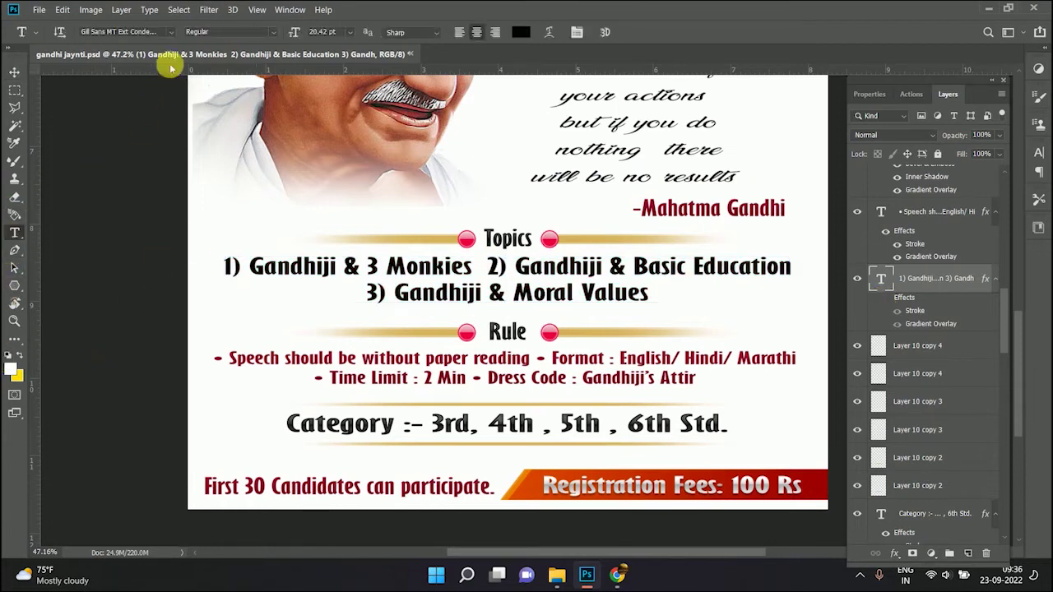
{"action": "left_click", "coordinate": [171, 33]}
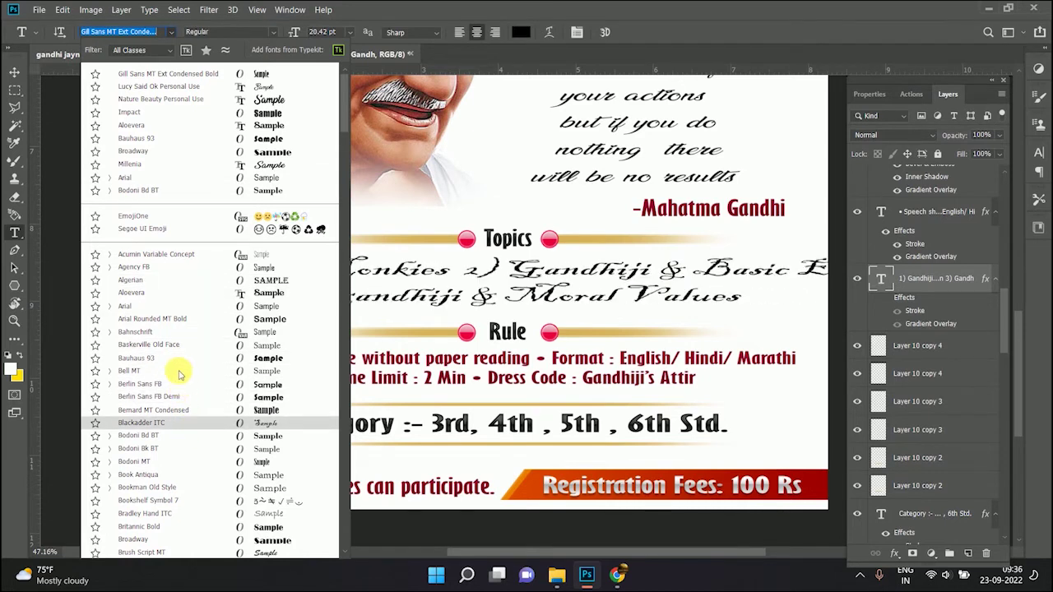
{"action": "left_click", "coordinate": [164, 306]}
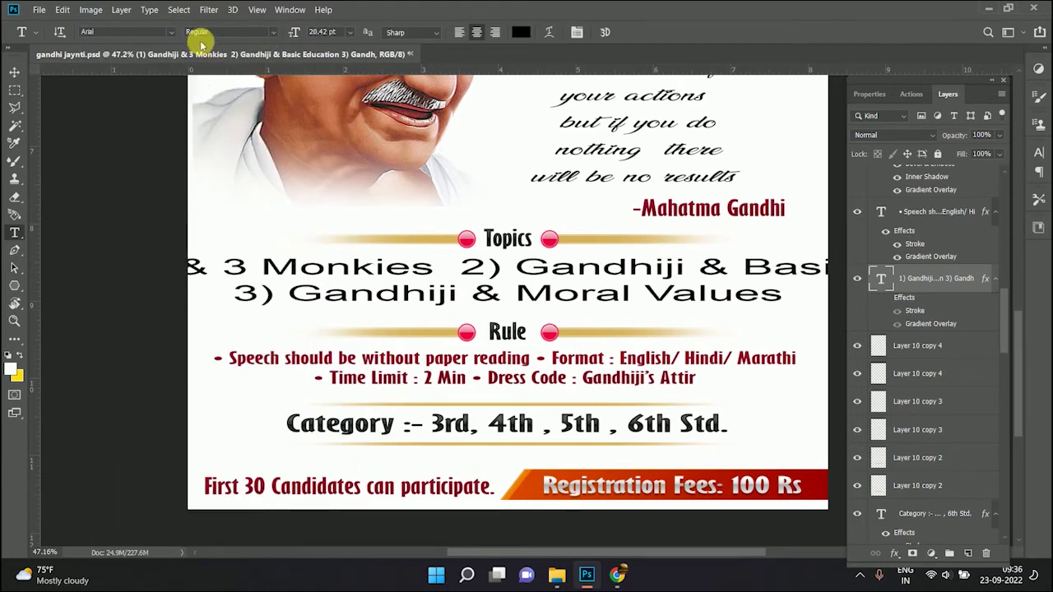
{"action": "left_click", "coordinate": [272, 32]}
{"action": "left_click", "coordinate": [272, 32]}
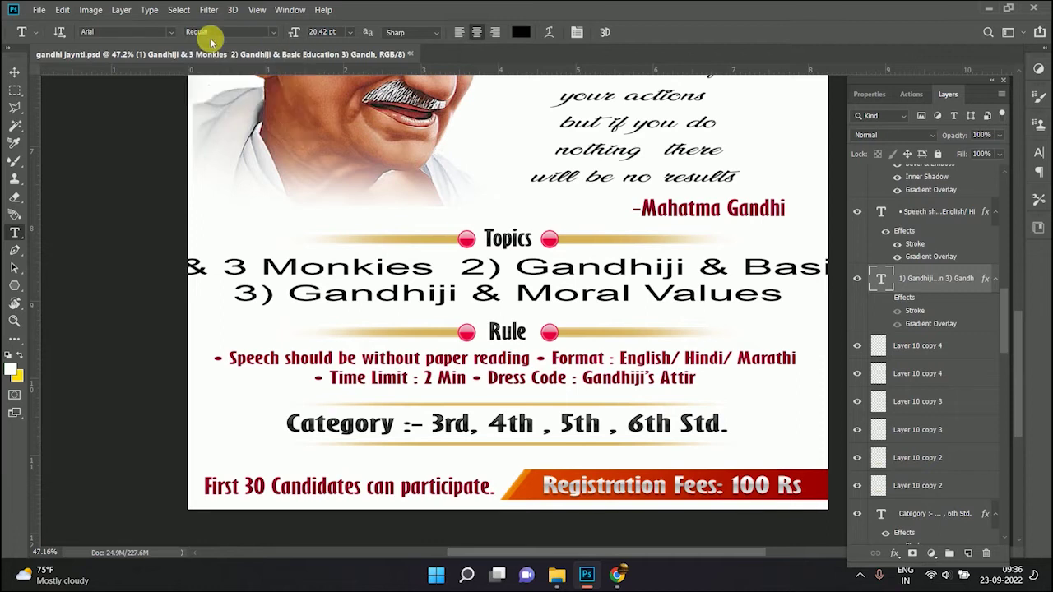
Narrow the topics text to fit inside the poster and nudge it down slightly
{"action": "left_click", "coordinate": [14, 71]}
{"action": "scroll", "coordinate": [385, 248], "scroll_direction": "down", "scroll_amount": 3}
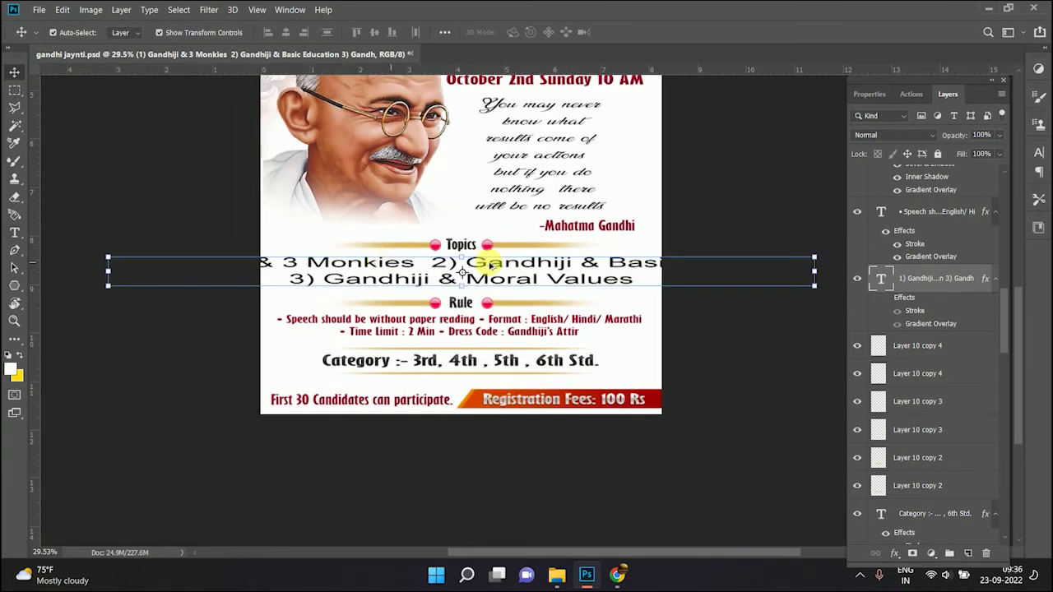
{"action": "mouse_move", "coordinate": [812, 271]}
{"action": "left_mouse_down"}
{"action": "mouse_move", "coordinate": [659, 280]}
{"action": "mouse_move", "coordinate": [651, 290]}
{"action": "left_mouse_up"}
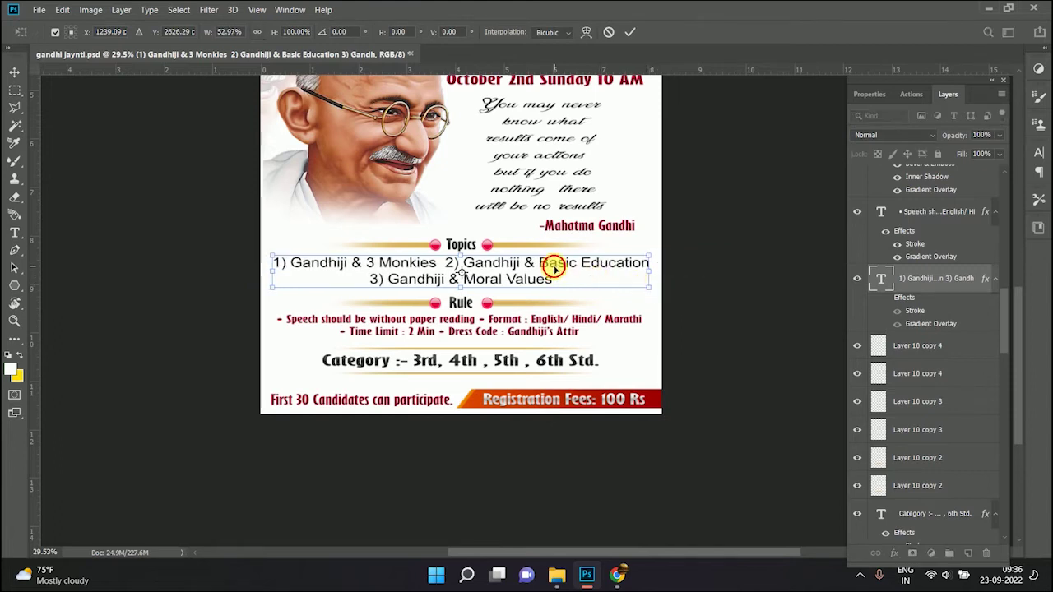
{"action": "key", "text": "Return"}
{"action": "key", "text": "Down"}
{"action": "key", "text": "Down"}
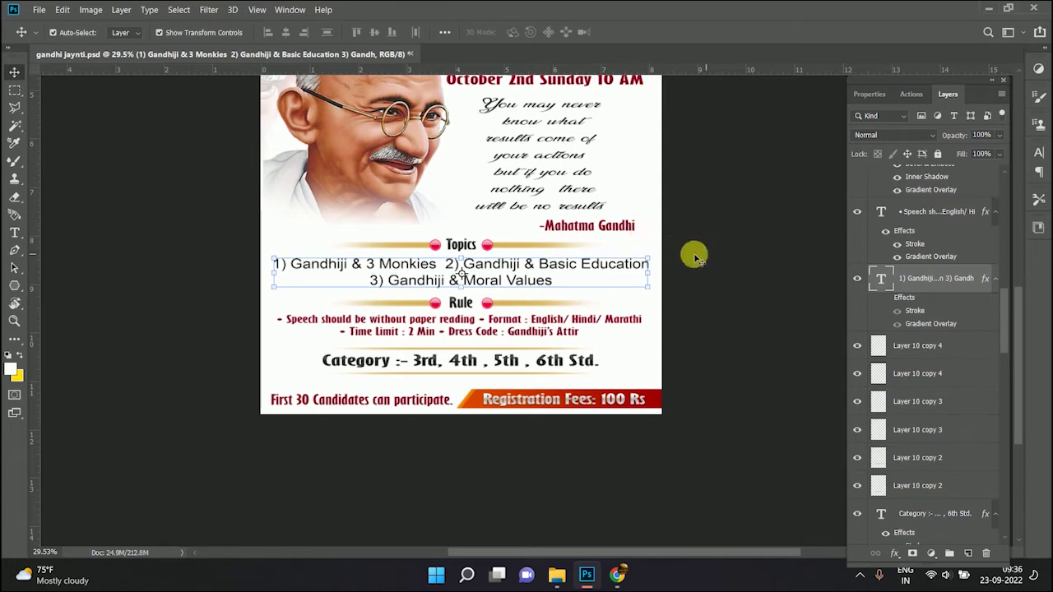
Colour the topics text dark red (#370909)
{"action": "double_click", "coordinate": [534, 266]}
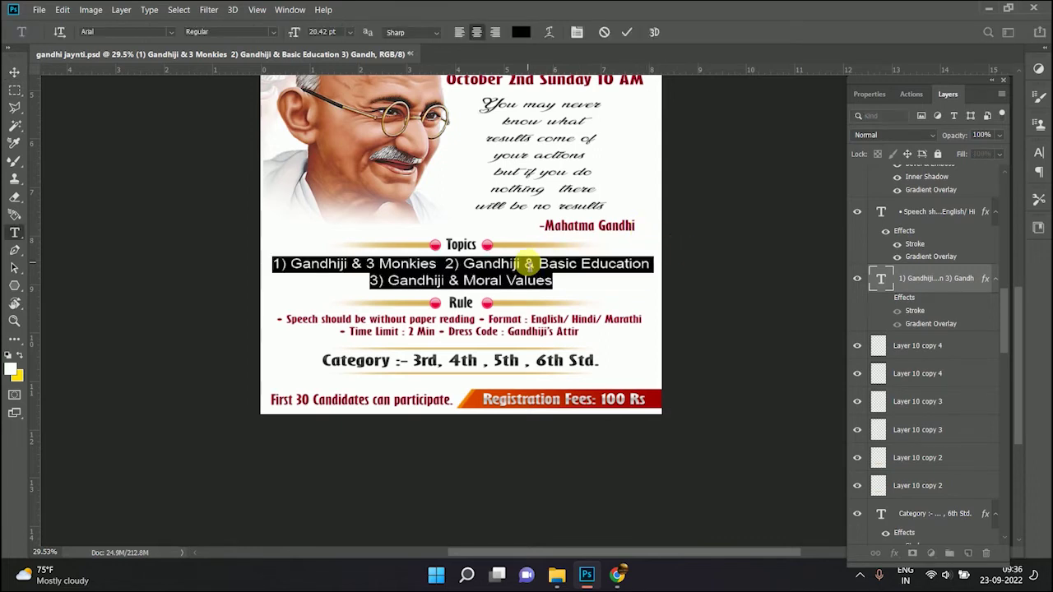
{"action": "left_click", "coordinate": [521, 32]}
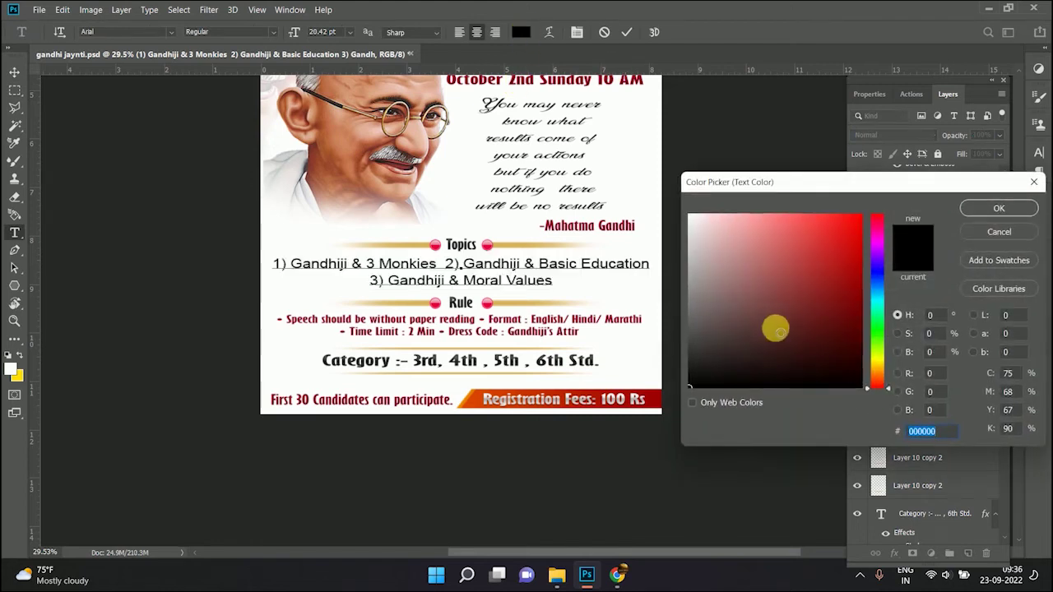
{"action": "left_click", "coordinate": [838, 354]}
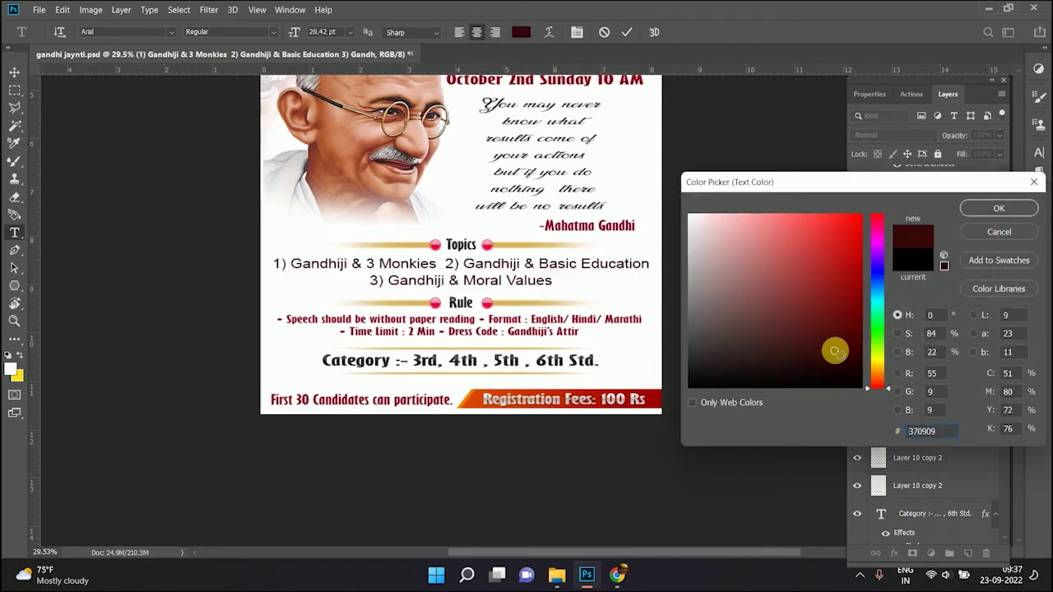
{"action": "left_click", "coordinate": [973, 217]}
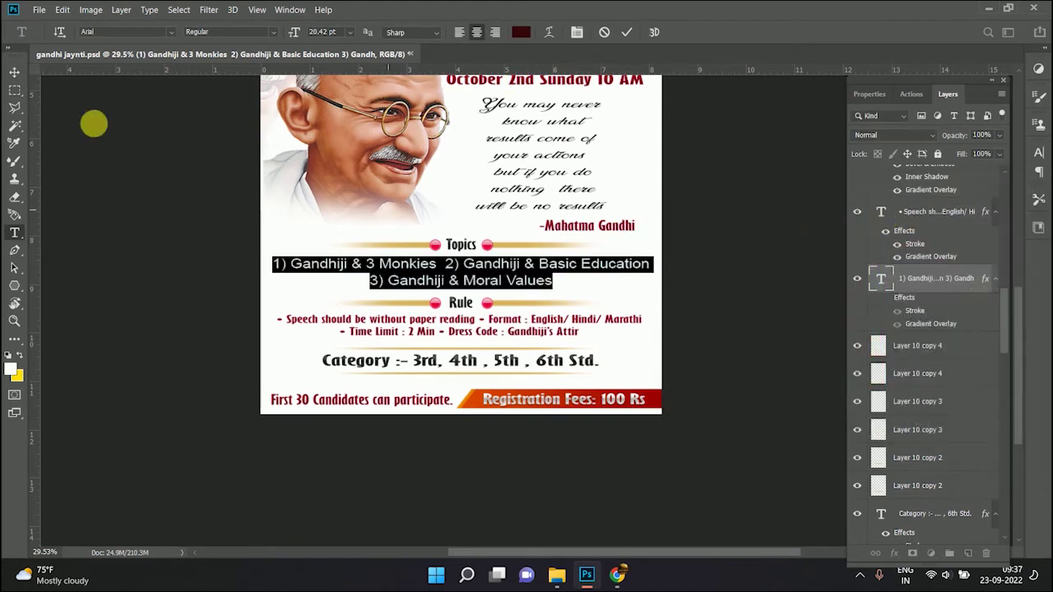
{"action": "left_click", "coordinate": [14, 75]}
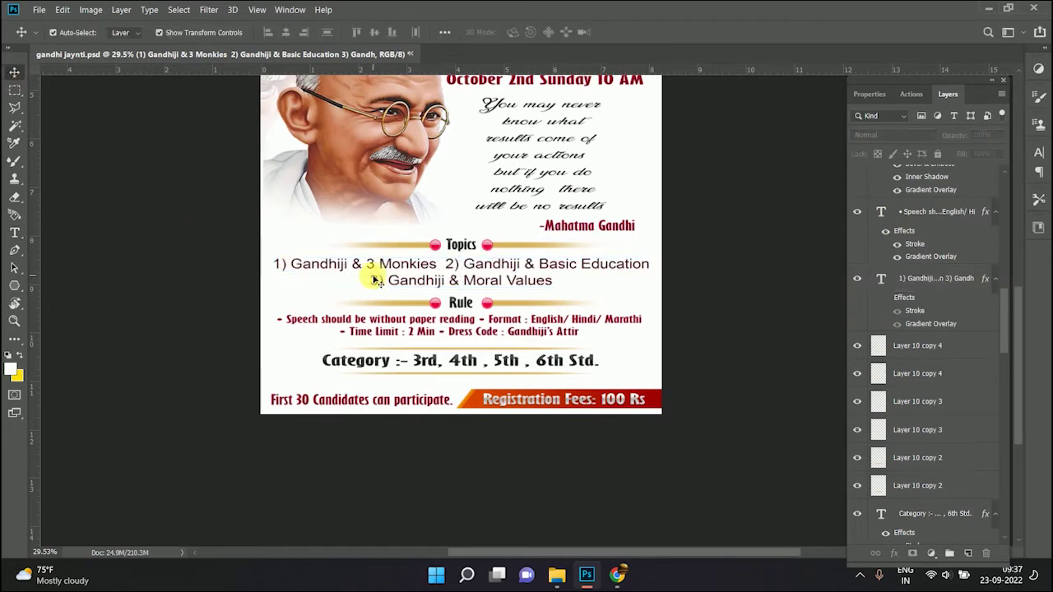
Narrow the topics text slightly more, to about 98% width
{"action": "left_click", "coordinate": [372, 265], "text": "ctrl"}
{"action": "scroll", "coordinate": [65, 278], "scroll_direction": "down", "scroll_amount": 1}
{"action": "scroll", "coordinate": [463, 266], "scroll_direction": "down", "scroll_amount": 1}
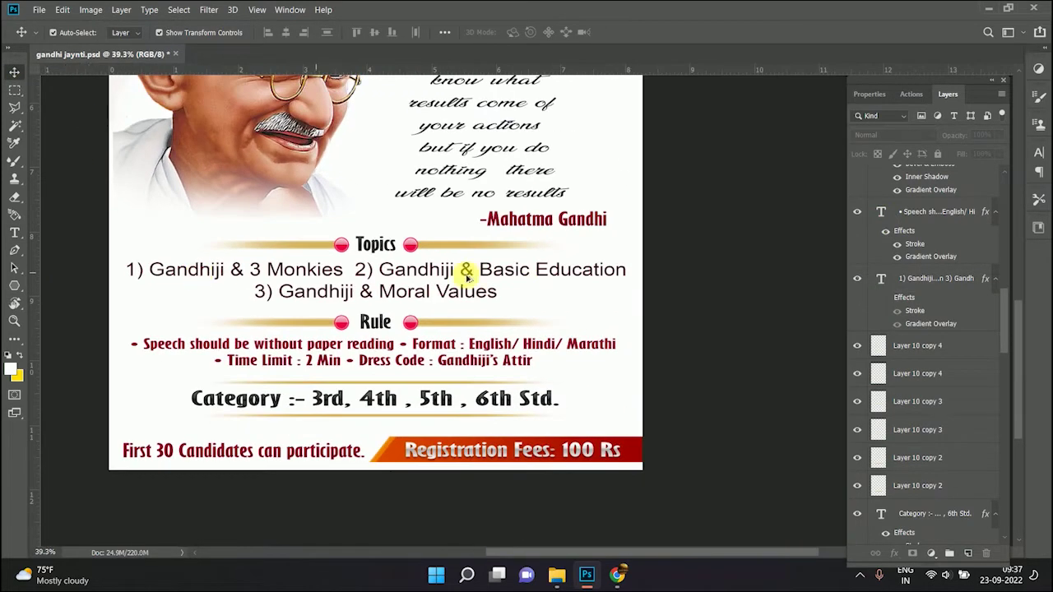
{"action": "scroll", "coordinate": [493, 285], "scroll_direction": "down", "scroll_amount": 1}
{"action": "scroll", "coordinate": [440, 284], "scroll_direction": "down", "scroll_amount": 1}
{"action": "scroll", "coordinate": [440, 284], "scroll_direction": "down", "scroll_amount": 1}
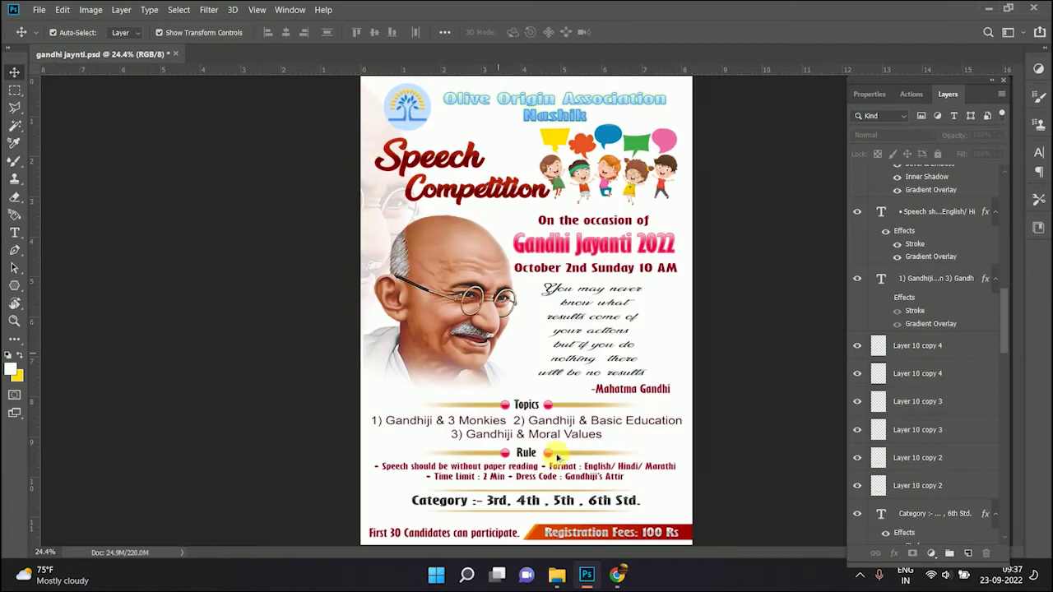
{"action": "left_click", "coordinate": [564, 420]}
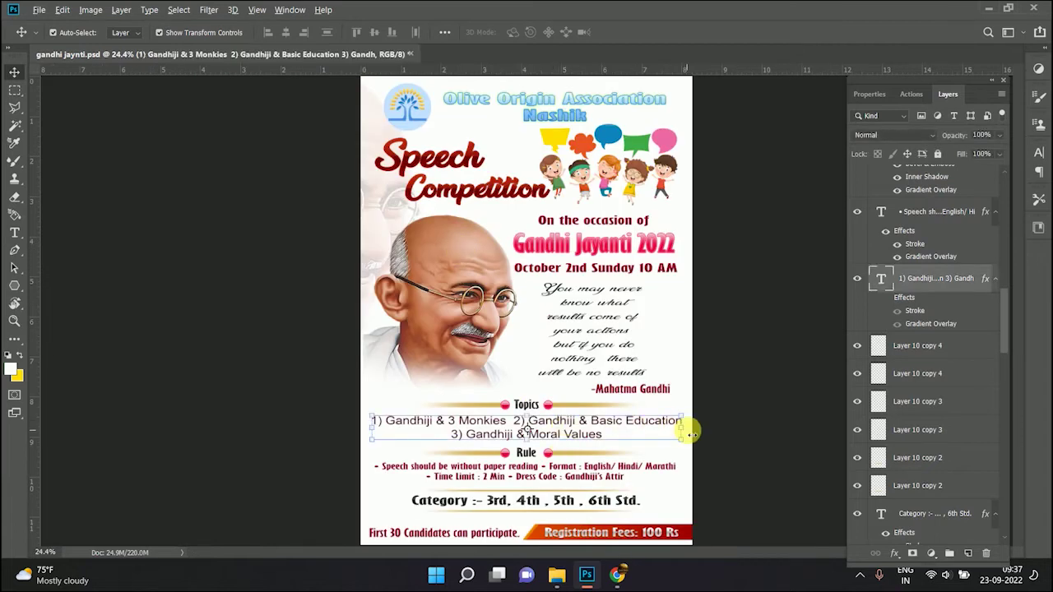
{"action": "left_click", "coordinate": [687, 430]}
{"action": "left_click_drag", "start_coordinate": [687, 430], "coordinate": [679, 431]}
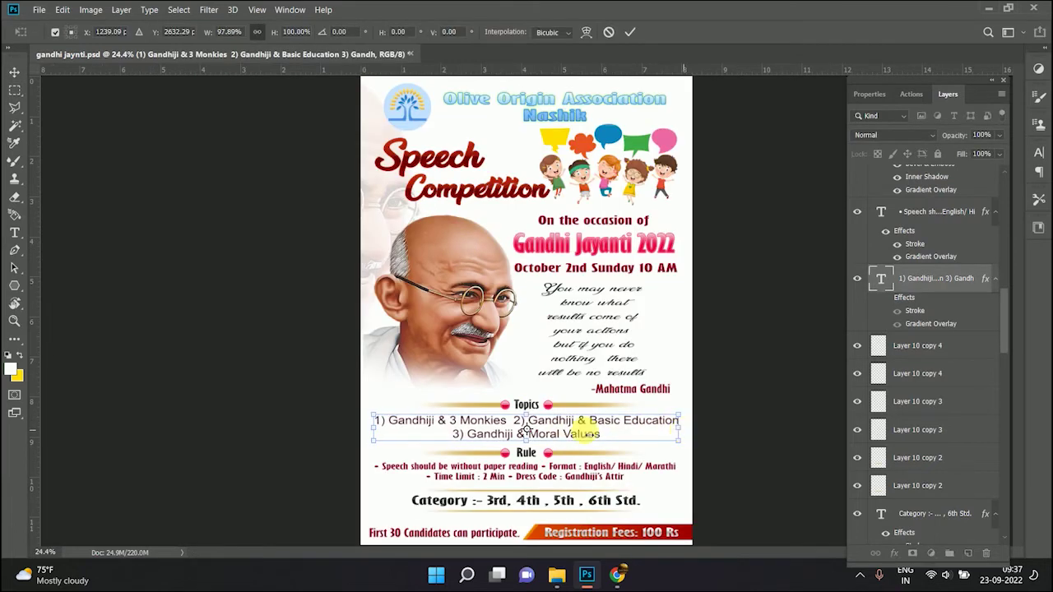
{"action": "left_click", "coordinate": [746, 365]}
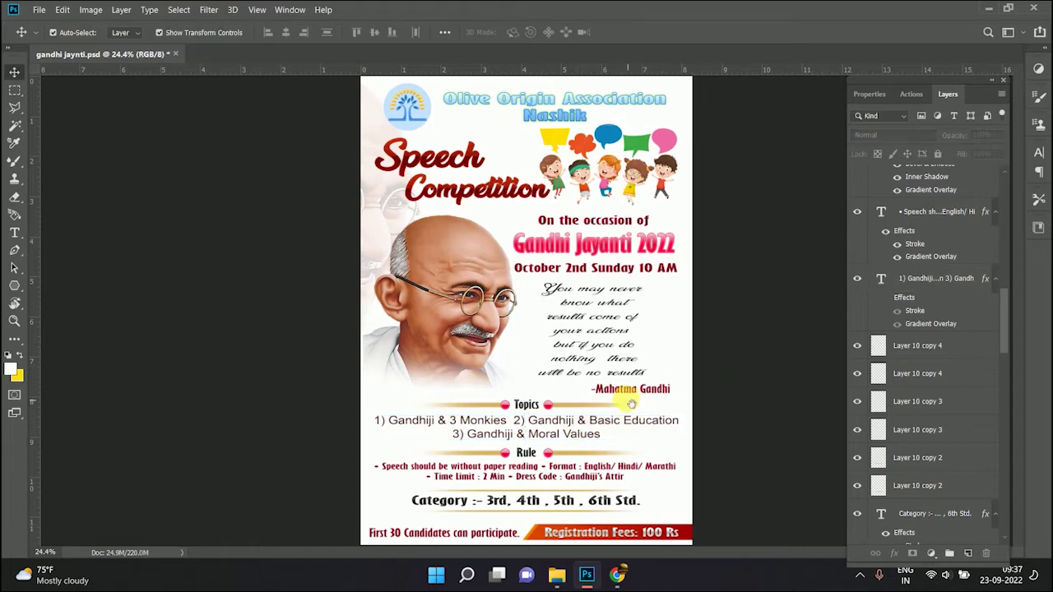
Set the two Rule lines in the Arial font
{"action": "double_click", "coordinate": [565, 466]}
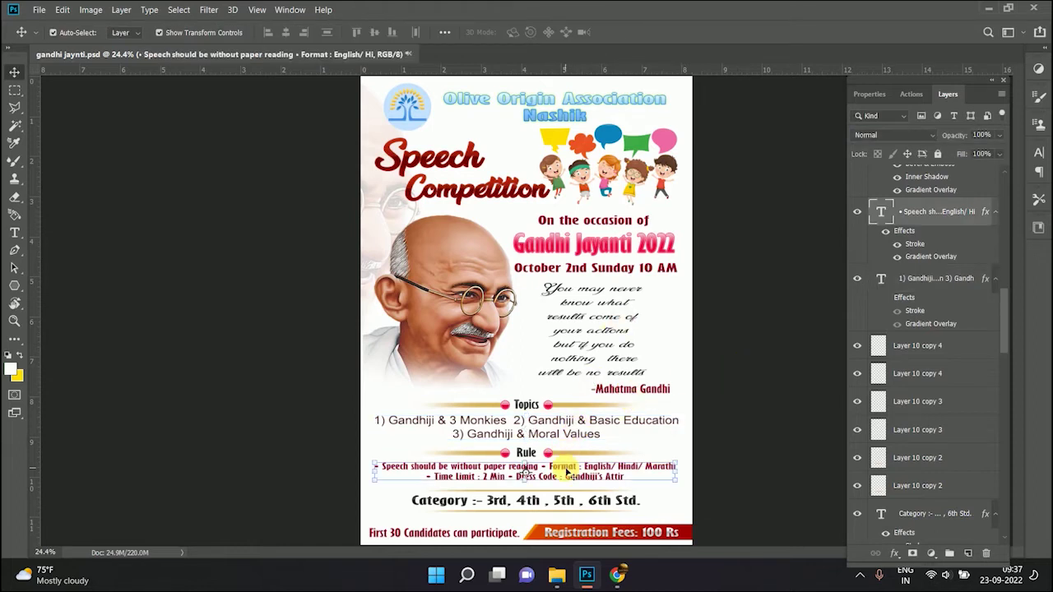
{"action": "left_click", "coordinate": [154, 32]}
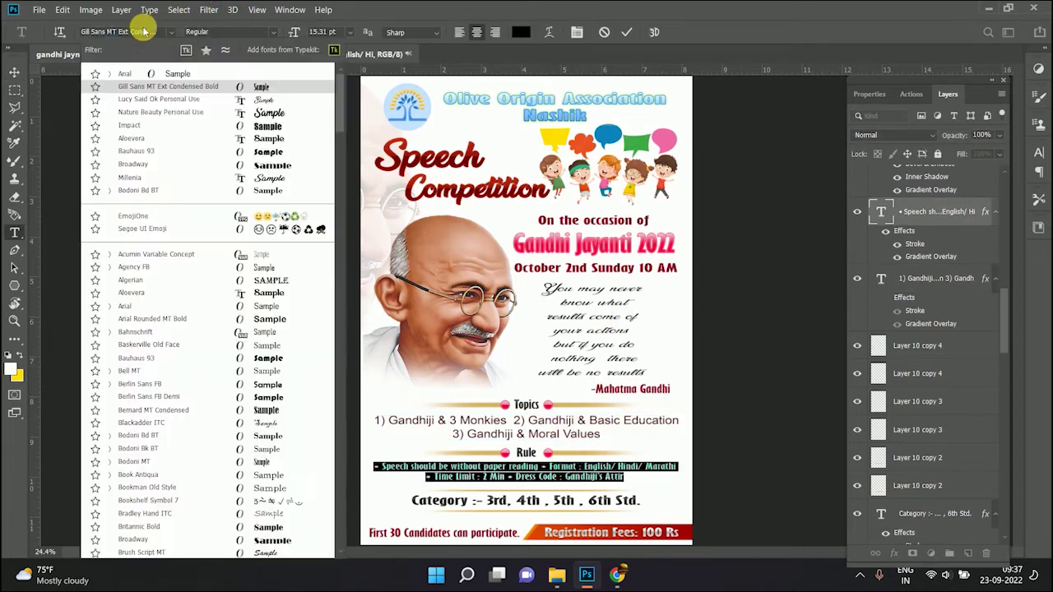
{"action": "left_click", "coordinate": [140, 74]}
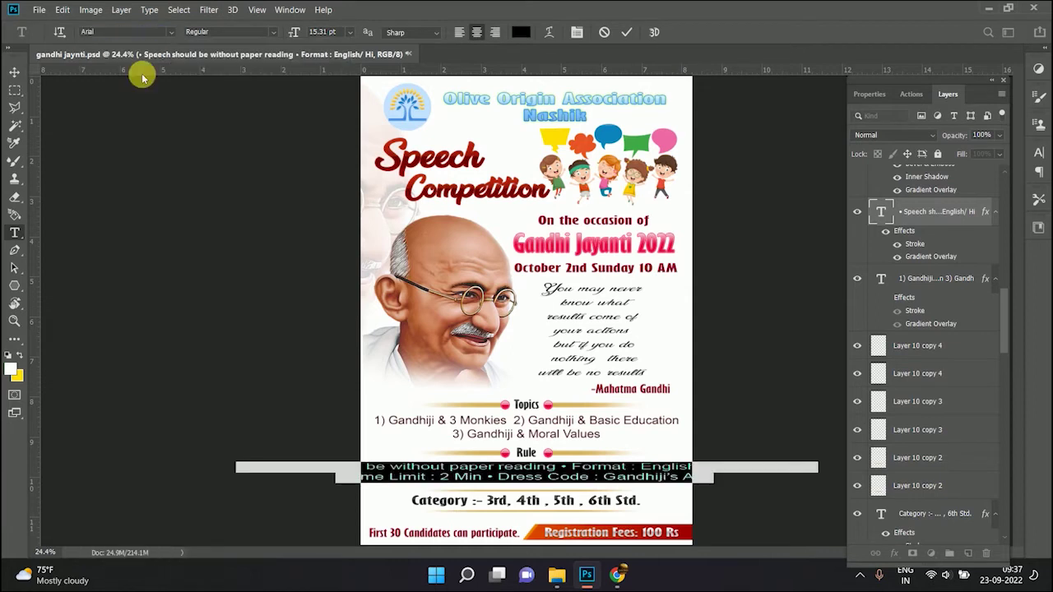
{"action": "left_click", "coordinate": [14, 72]}
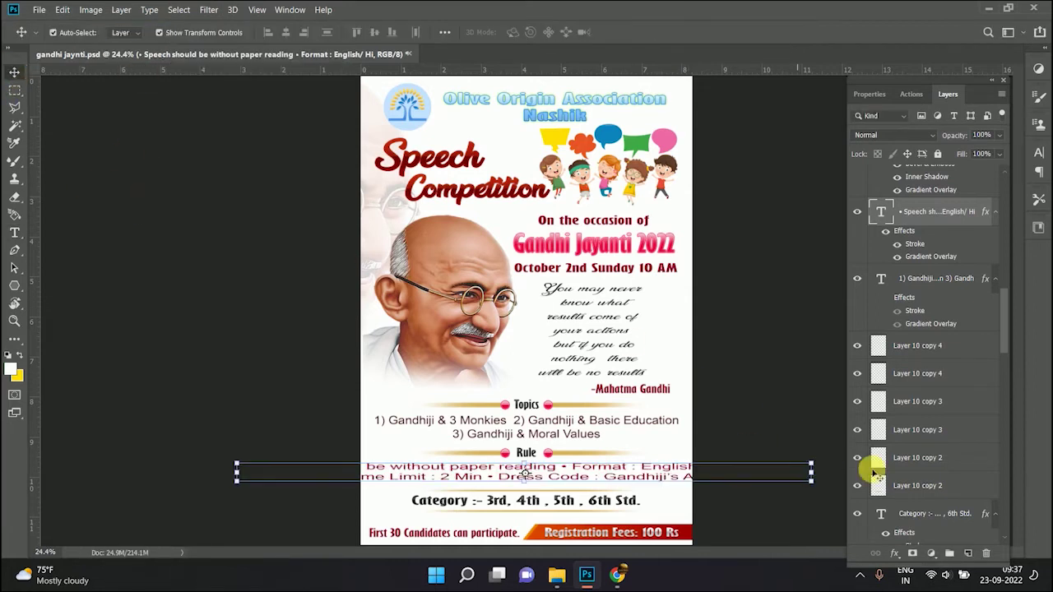
Narrow the Rule text to about 54% width to fit the poster
{"action": "left_click_drag", "start_coordinate": [816, 474], "coordinate": [683, 483]}
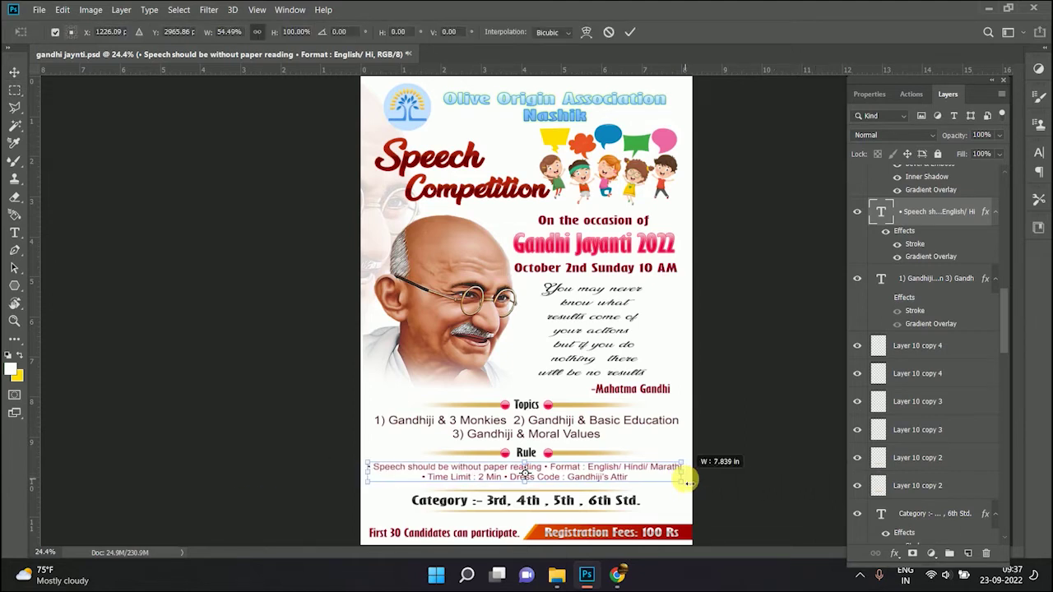
{"action": "key", "text": "Return"}
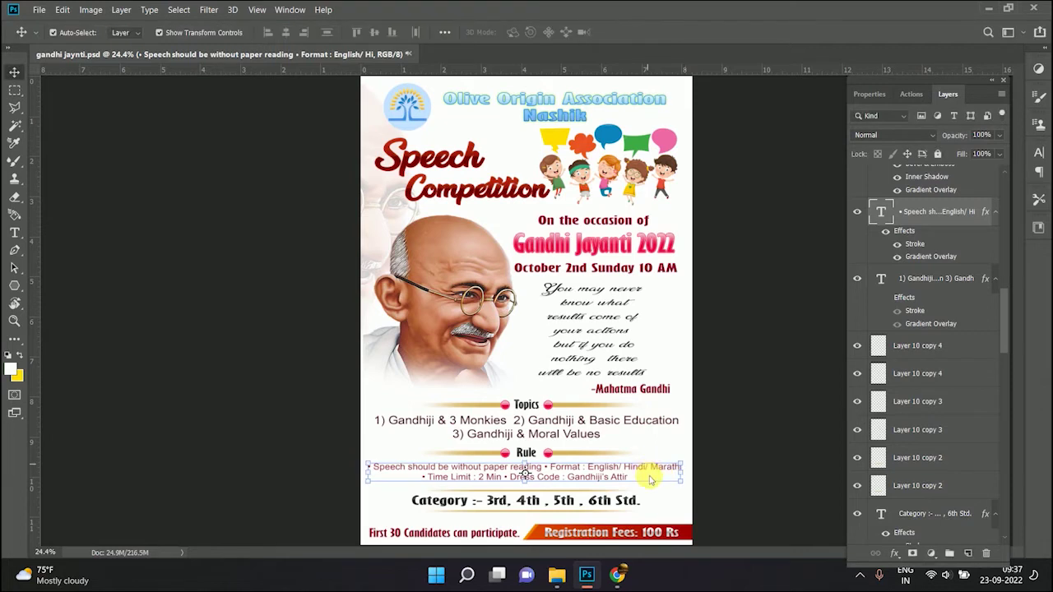
{"action": "scroll", "coordinate": [626, 470], "scroll_direction": "up", "scroll_amount": 5}
{"action": "scroll", "coordinate": [623, 472], "scroll_direction": "down", "scroll_amount": 1}
{"action": "scroll", "coordinate": [623, 471], "scroll_direction": "left", "scroll_amount": 2}
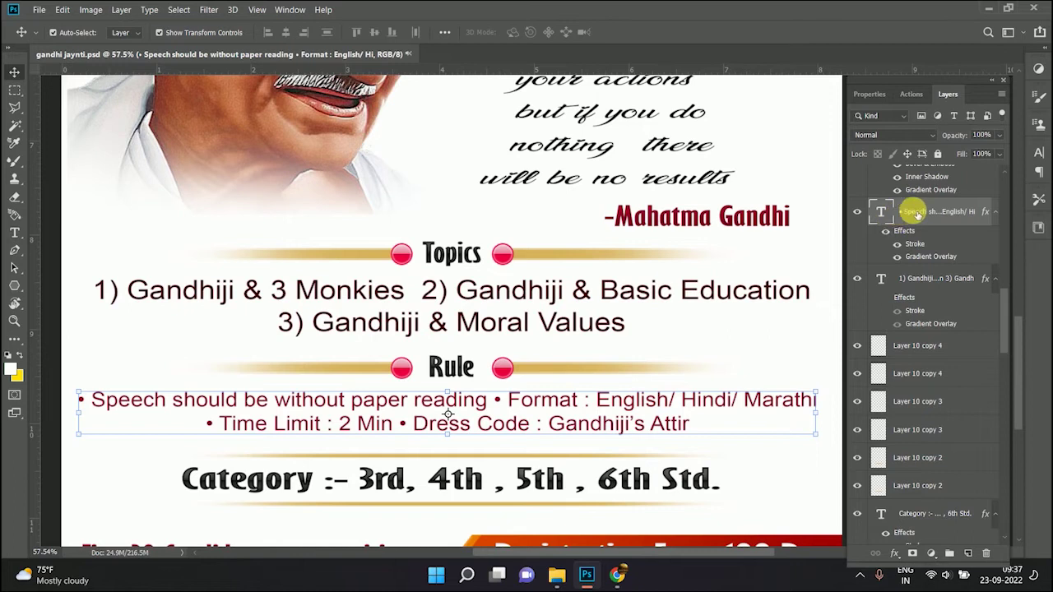
Copy the rules text layer style and paste it onto the Topics text layer
{"action": "right_click", "coordinate": [914, 212]}
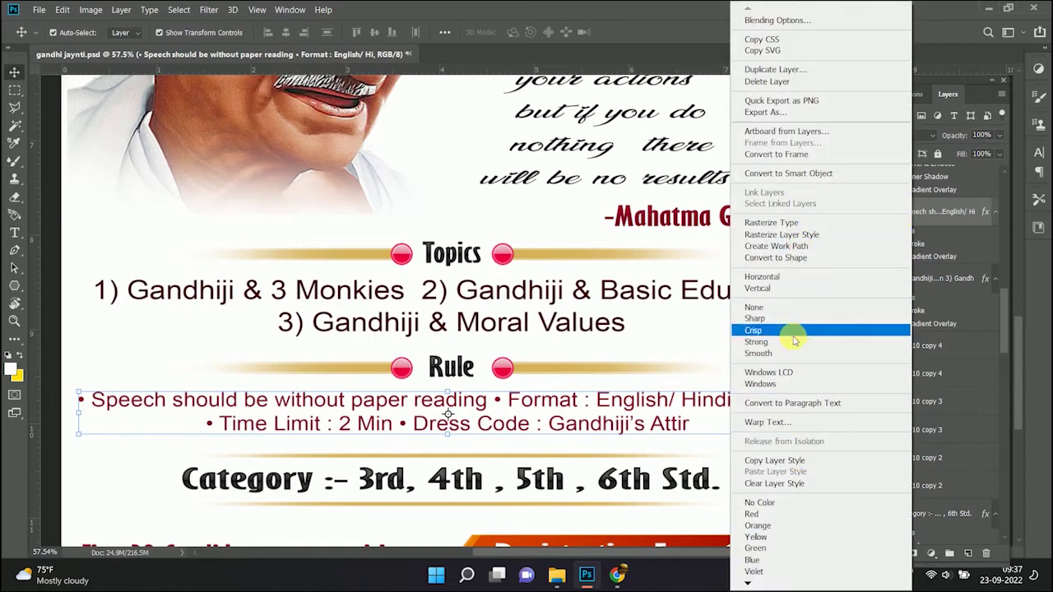
{"action": "left_click", "coordinate": [788, 459]}
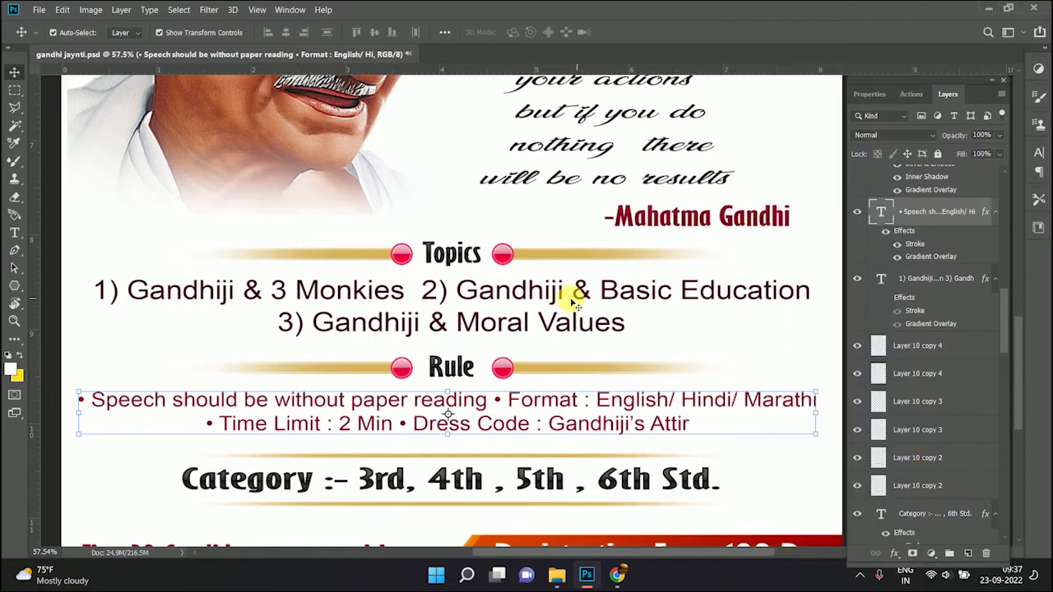
{"action": "left_click", "coordinate": [573, 288]}
{"action": "right_click", "coordinate": [953, 284]}
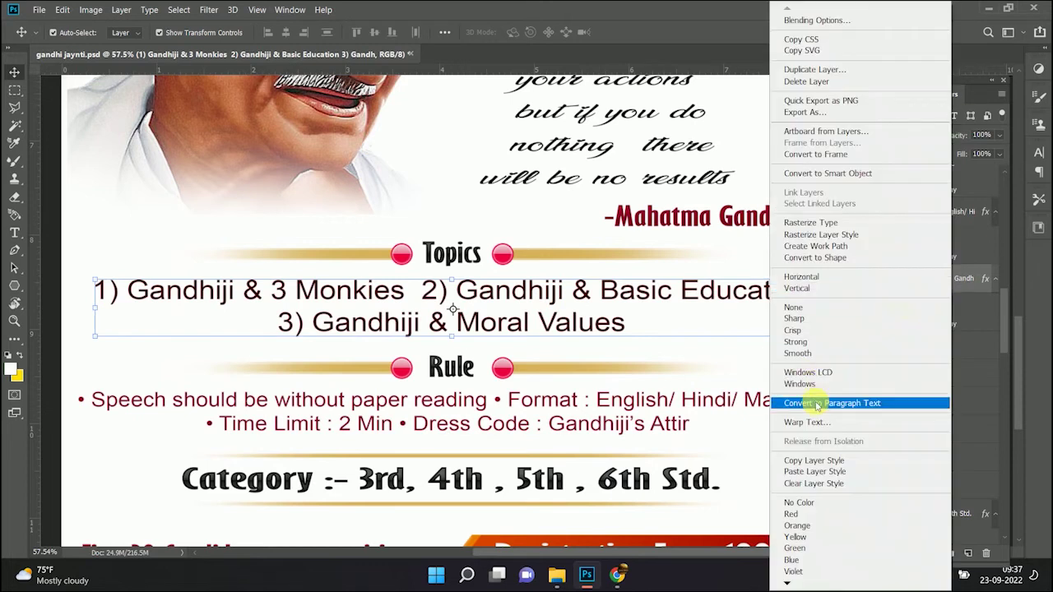
{"action": "left_click", "coordinate": [813, 471]}
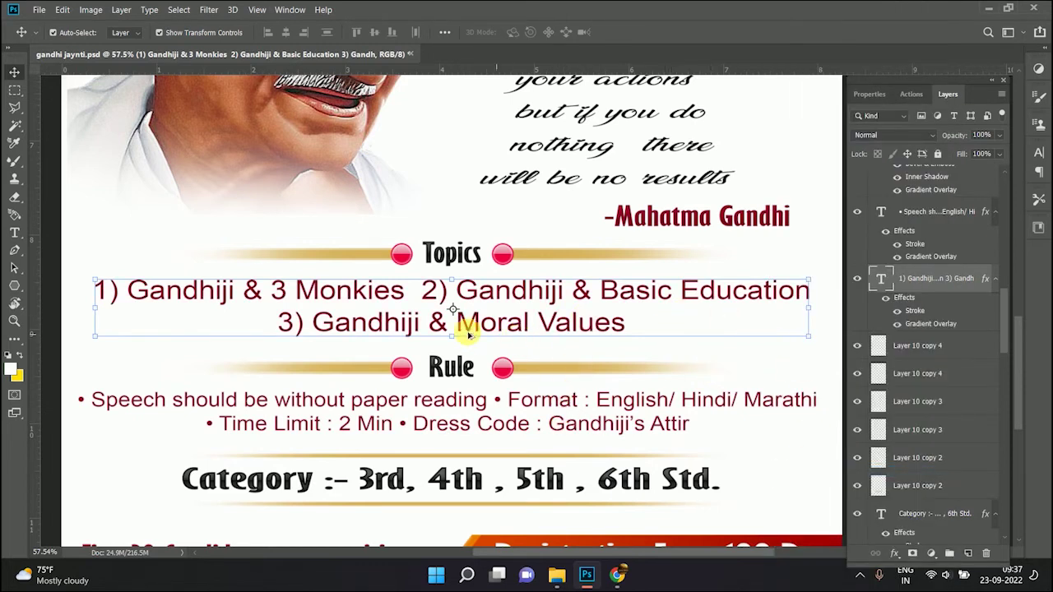
{"action": "scroll", "coordinate": [469, 335], "scroll_direction": "down", "scroll_amount": 1}
{"action": "scroll", "coordinate": [482, 354], "scroll_direction": "down", "scroll_amount": 1}
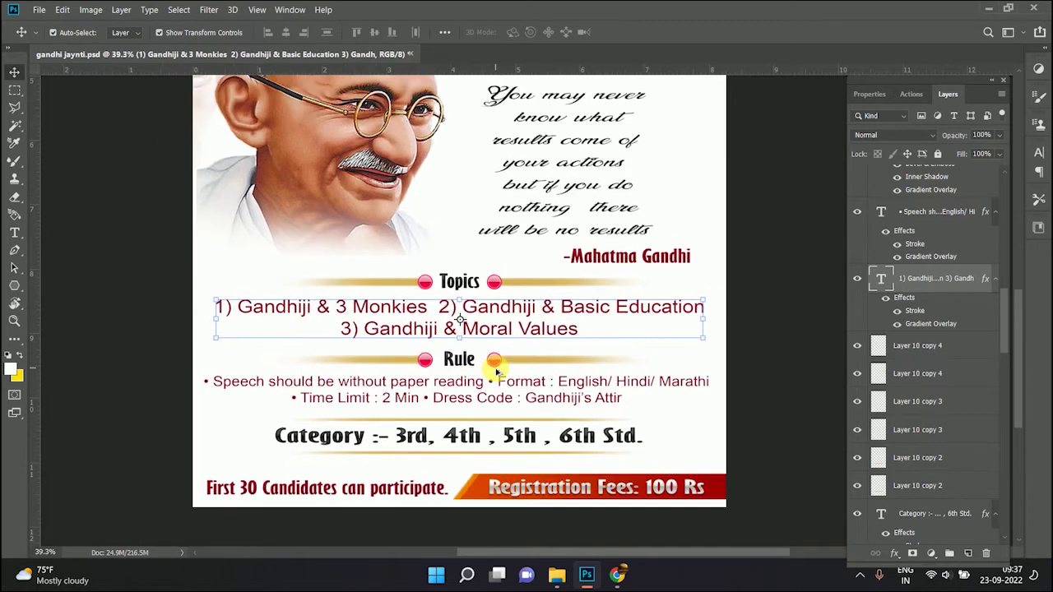
{"action": "left_click", "coordinate": [775, 395]}
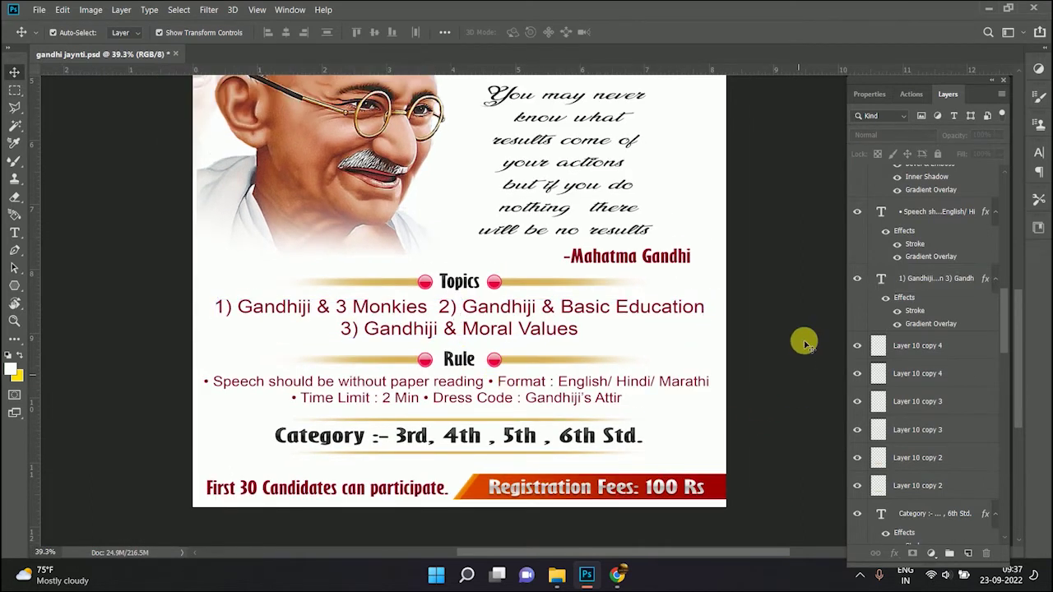
Paste the copied stroke and gradient overlay style onto the Category text line
{"action": "left_click", "coordinate": [540, 443]}
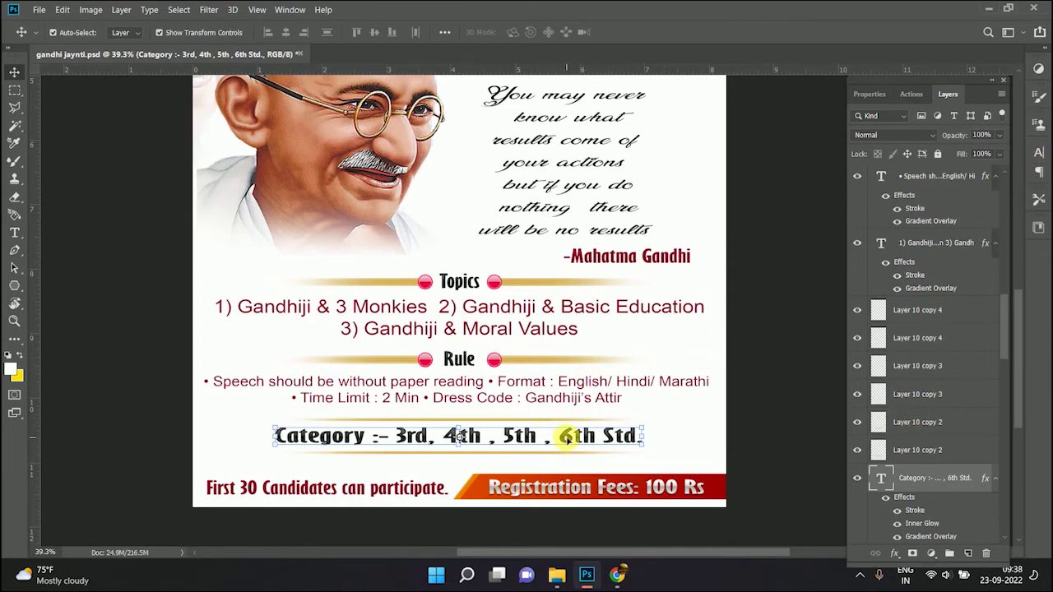
{"action": "right_click", "coordinate": [936, 478]}
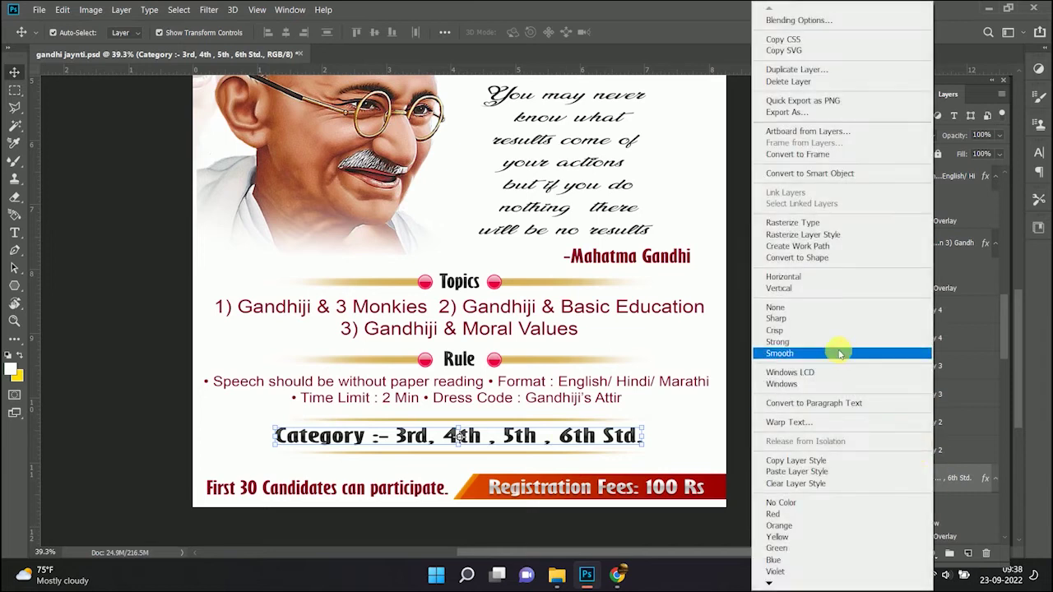
{"action": "left_click", "coordinate": [796, 466]}
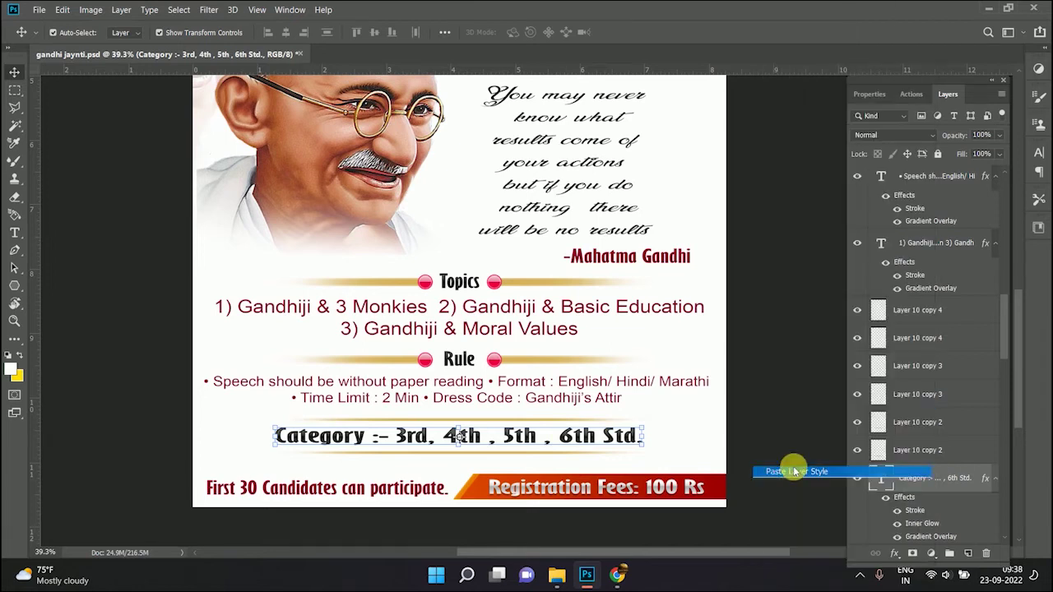
{"action": "left_click", "coordinate": [689, 391]}
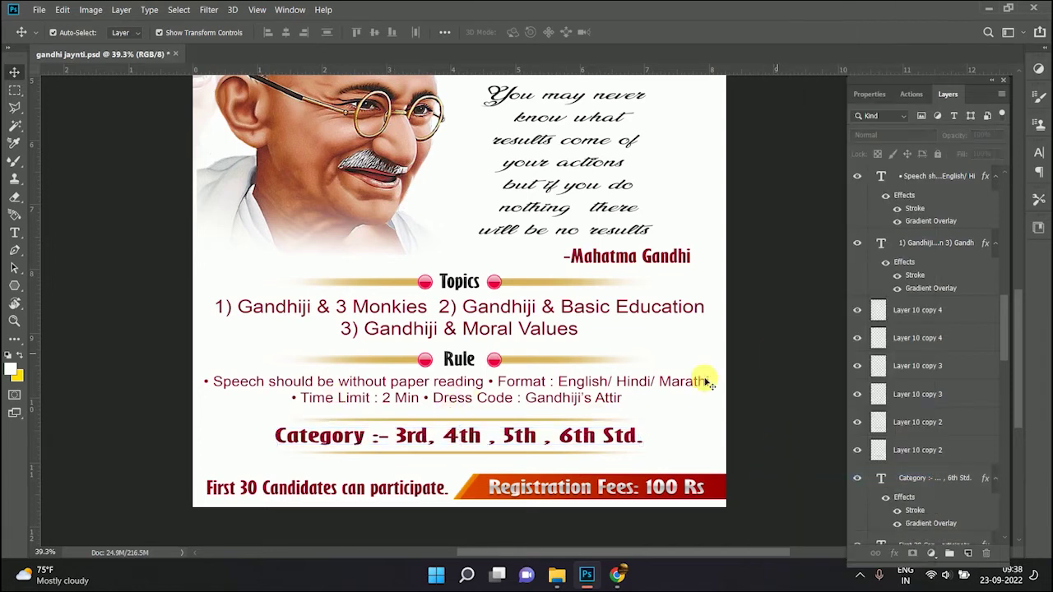
Scroll through the poster to check it and select the Registration Fees banner shape
{"action": "scroll", "coordinate": [374, 501], "scroll_direction": "down", "scroll_amount": 2}
{"action": "scroll", "coordinate": [375, 502], "scroll_direction": "down", "scroll_amount": 2}
{"action": "scroll", "coordinate": [374, 501], "scroll_direction": "down", "scroll_amount": 2}
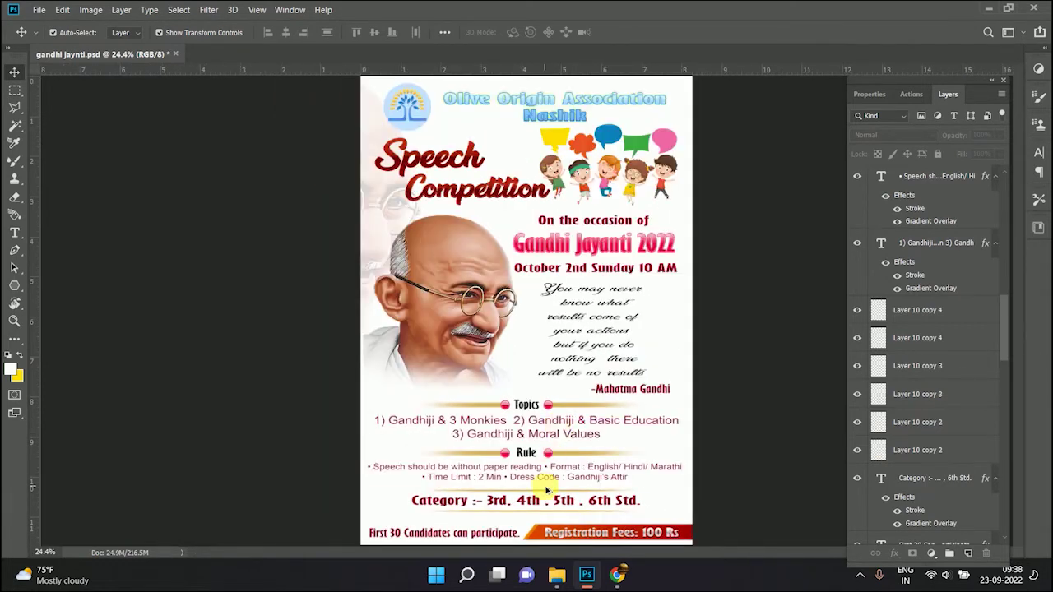
{"action": "scroll", "coordinate": [545, 490], "scroll_direction": "up", "scroll_amount": 1}
{"action": "scroll", "coordinate": [455, 304], "scroll_direction": "down", "scroll_amount": 1}
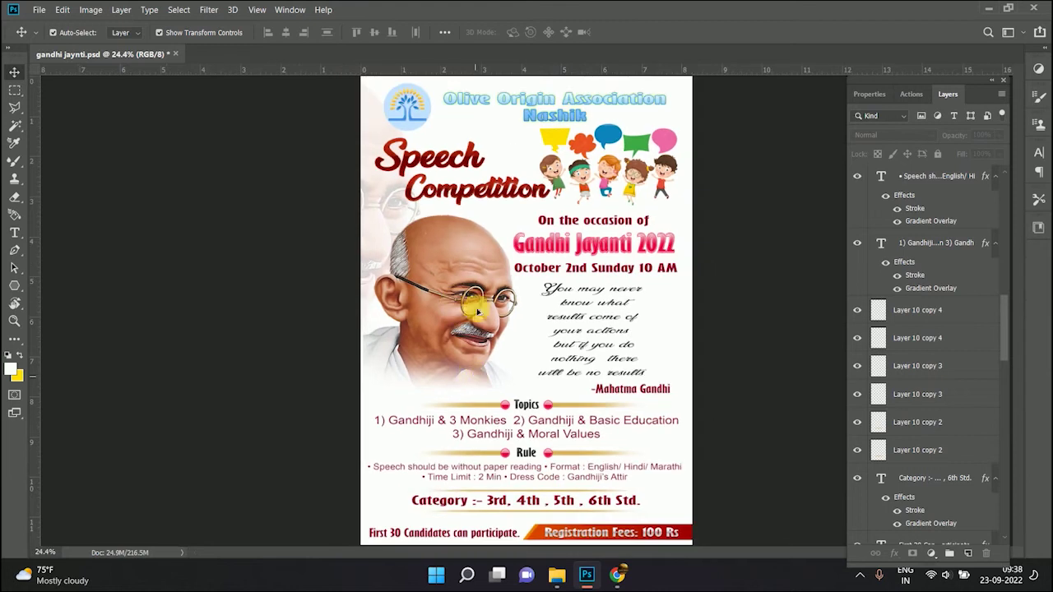
{"action": "scroll", "coordinate": [458, 311], "scroll_direction": "down", "scroll_amount": 1}
{"action": "scroll", "coordinate": [451, 317], "scroll_direction": "down", "scroll_amount": 1}
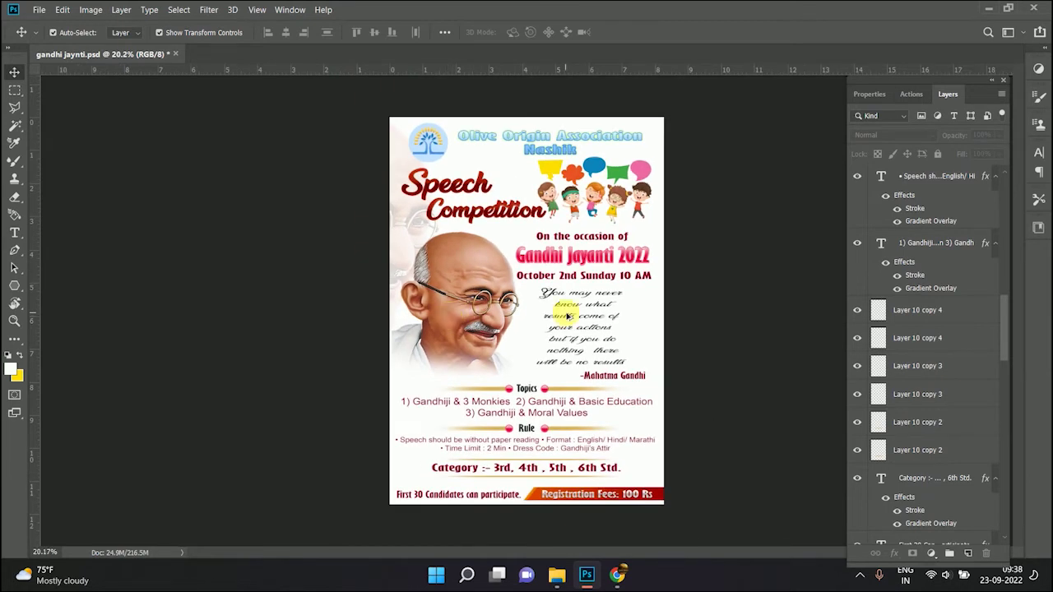
{"action": "scroll", "coordinate": [611, 366], "scroll_direction": "up", "scroll_amount": 2}
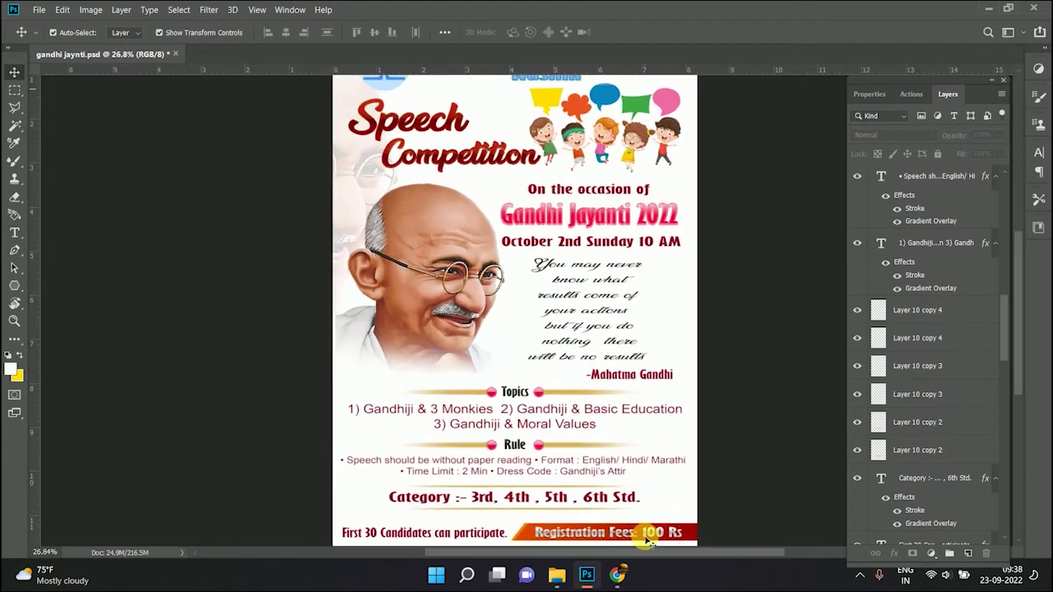
{"action": "scroll", "coordinate": [611, 366], "scroll_direction": "up", "scroll_amount": 3}
{"action": "mouse_move", "coordinate": [612, 366]}
{"action": "left_mouse_down"}
{"action": "mouse_move", "coordinate": [615, 181]}
{"action": "mouse_move", "coordinate": [616, 214]}
{"action": "left_mouse_up"}
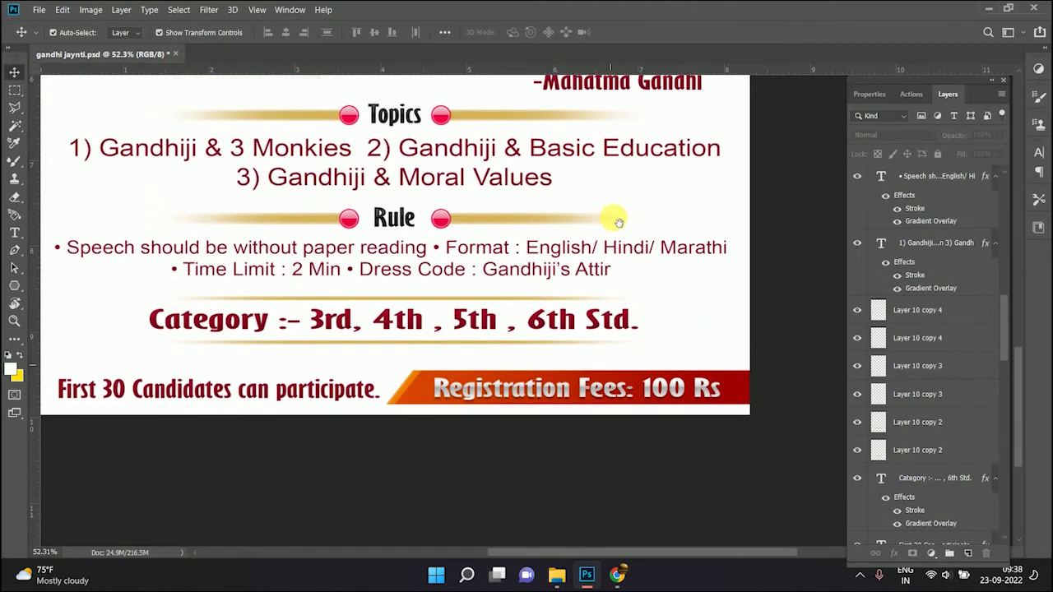
{"action": "left_click", "coordinate": [409, 392]}
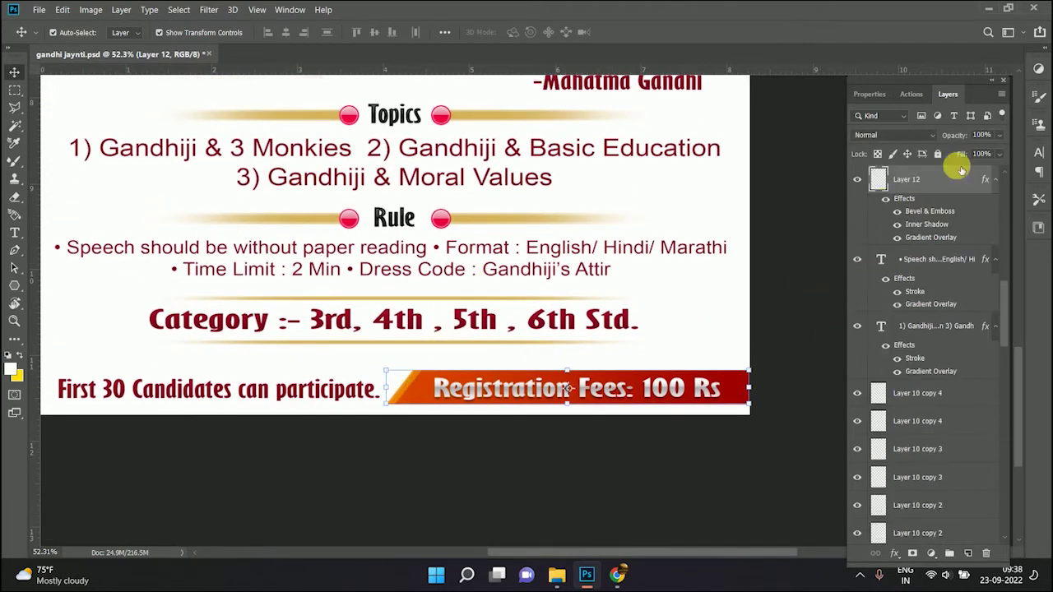
Show the Styles panel and give the Registration Fees banner a red gradient style
{"action": "left_click", "coordinate": [290, 10]}
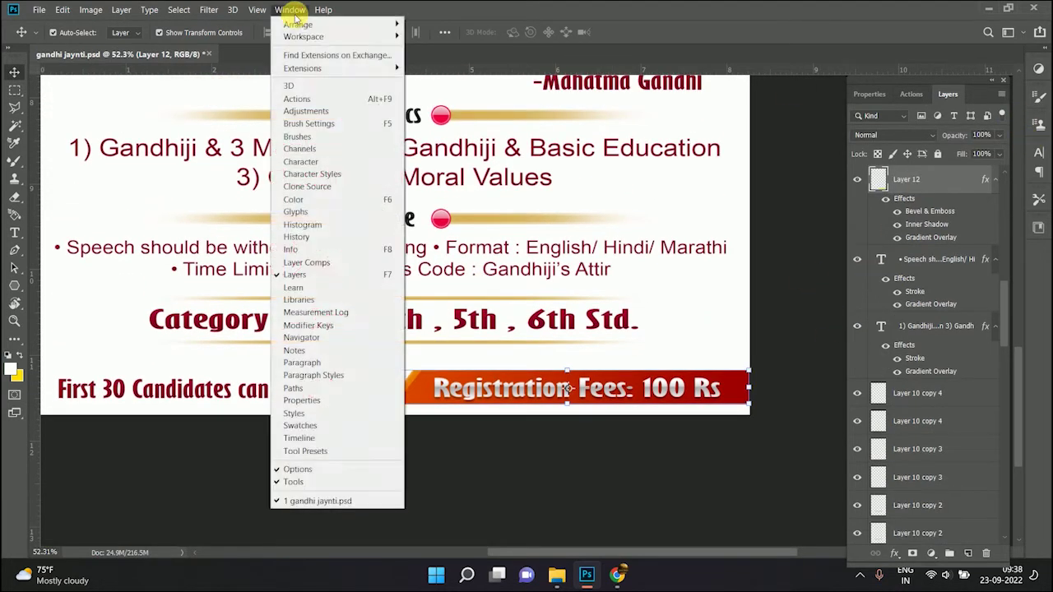
{"action": "left_click", "coordinate": [321, 414]}
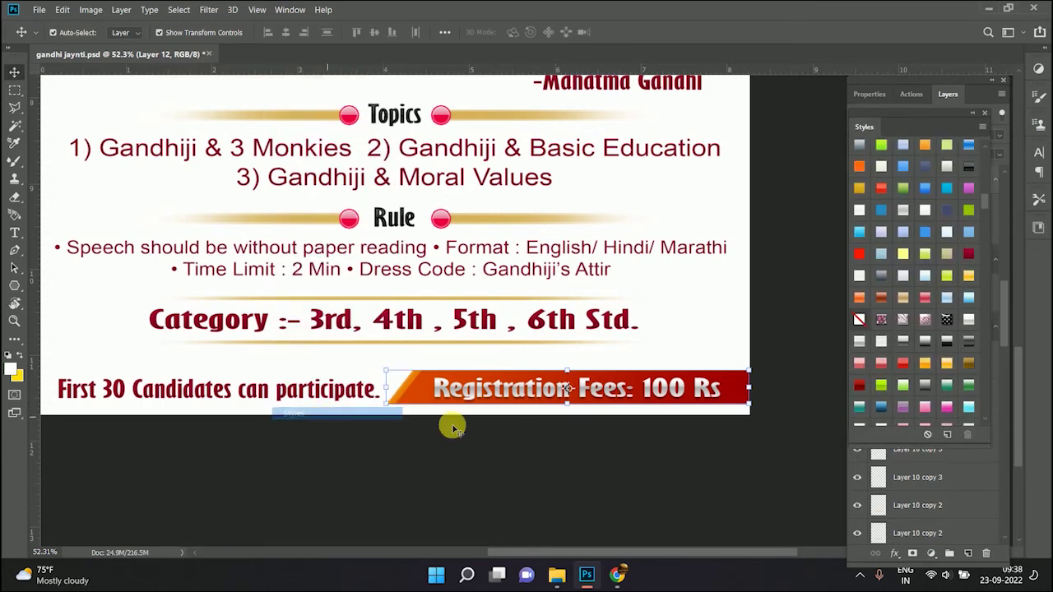
{"action": "left_click", "coordinate": [928, 311]}
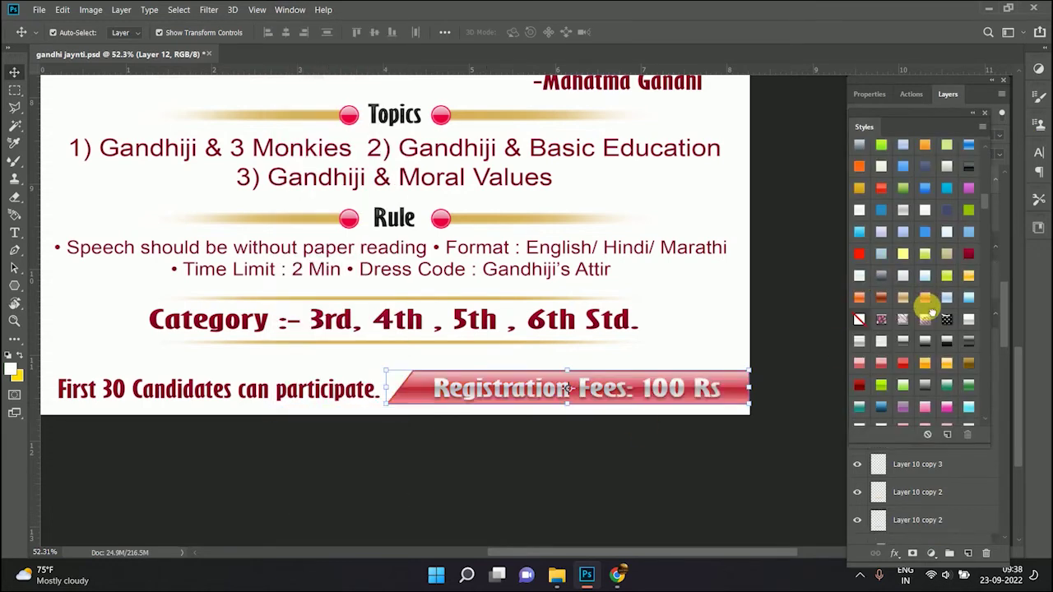
{"action": "left_click", "coordinate": [814, 294]}
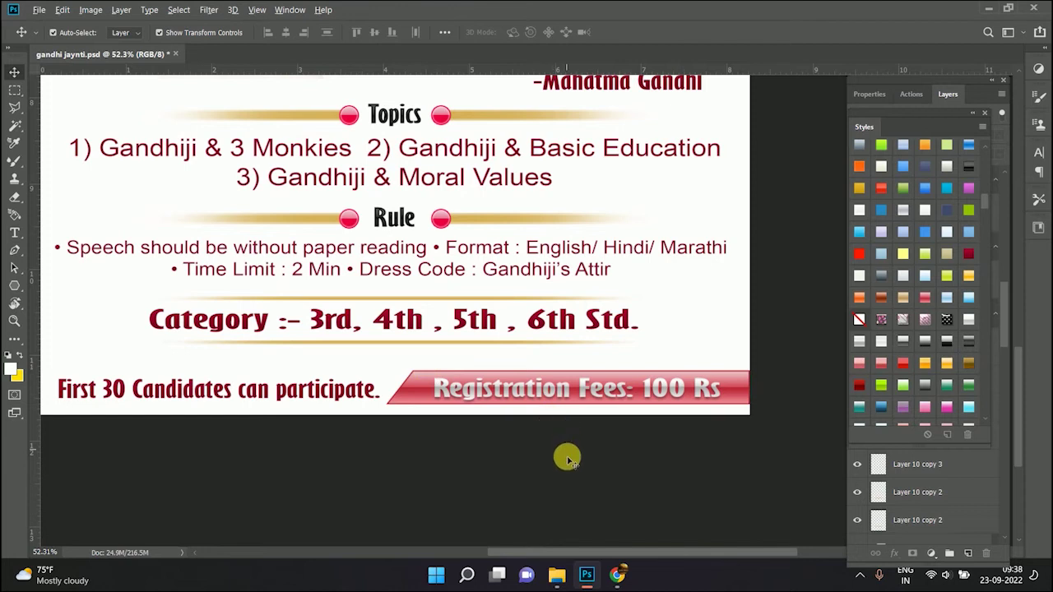
{"action": "scroll", "coordinate": [568, 459], "scroll_direction": "down", "scroll_amount": 2}
{"action": "scroll", "coordinate": [567, 461], "scroll_direction": "down", "scroll_amount": 2}
{"action": "scroll", "coordinate": [567, 460], "scroll_direction": "down", "scroll_amount": 2}
{"action": "scroll", "coordinate": [576, 486], "scroll_direction": "down", "scroll_amount": 2}
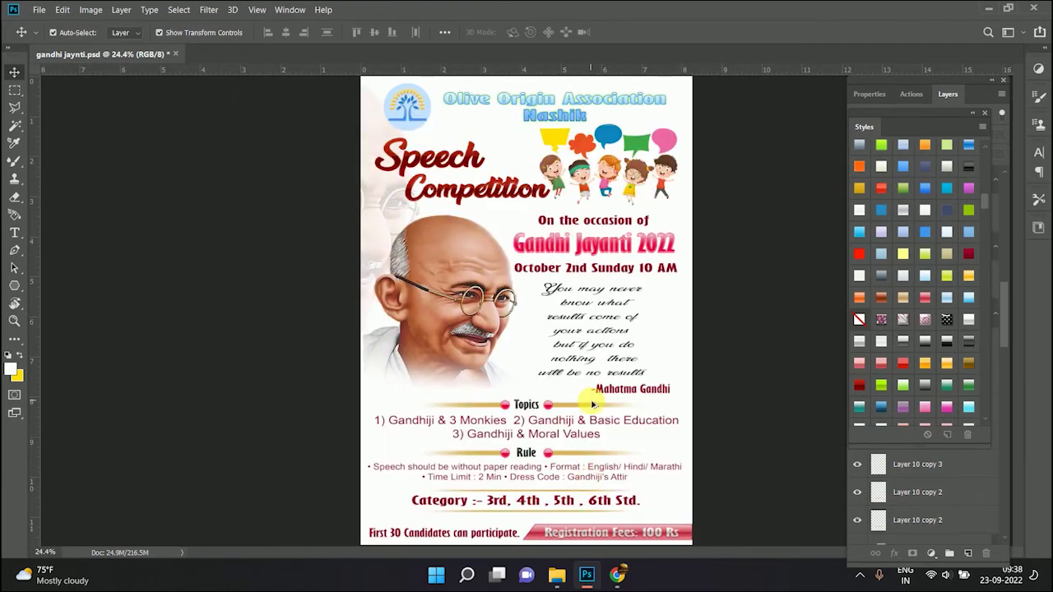
{"action": "scroll", "coordinate": [594, 535], "scroll_direction": "up", "scroll_amount": 2}
{"action": "scroll", "coordinate": [594, 535], "scroll_direction": "up", "scroll_amount": 2}
{"action": "scroll", "coordinate": [594, 535], "scroll_direction": "up", "scroll_amount": 2}
{"action": "scroll", "coordinate": [568, 345], "scroll_direction": "down", "scroll_amount": 2}
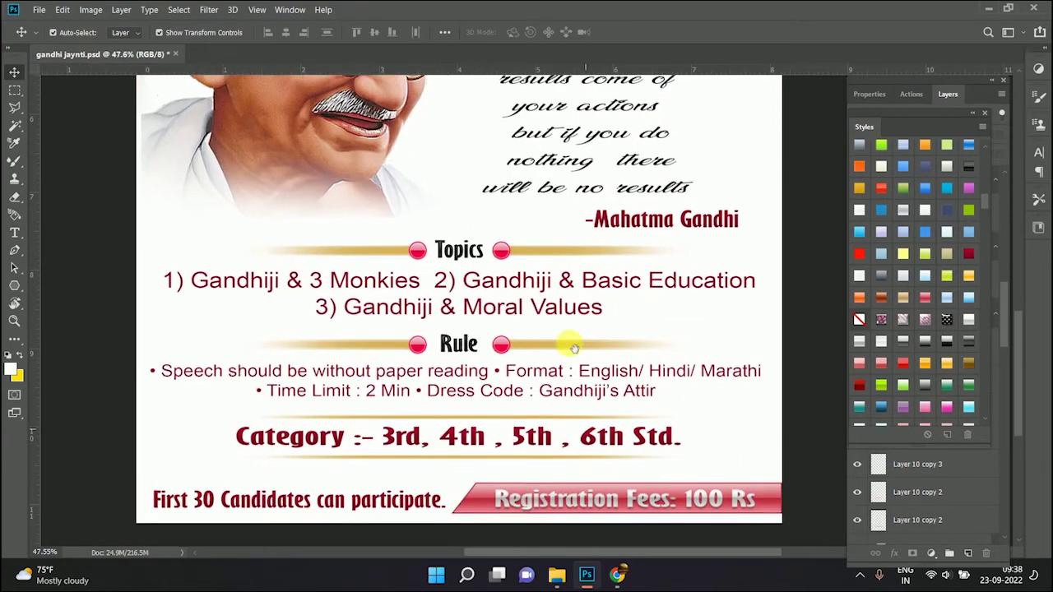
Try darker, dark red and light preset styles on the Registration Fees text
{"action": "left_click", "coordinate": [501, 443]}
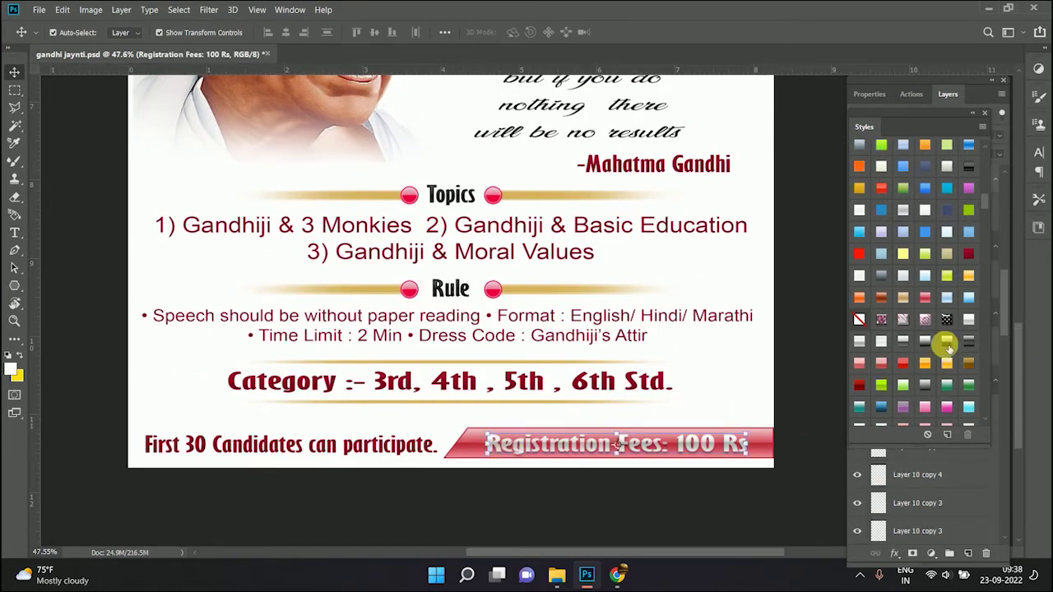
{"action": "left_click", "coordinate": [947, 344]}
{"action": "left_click", "coordinate": [971, 169]}
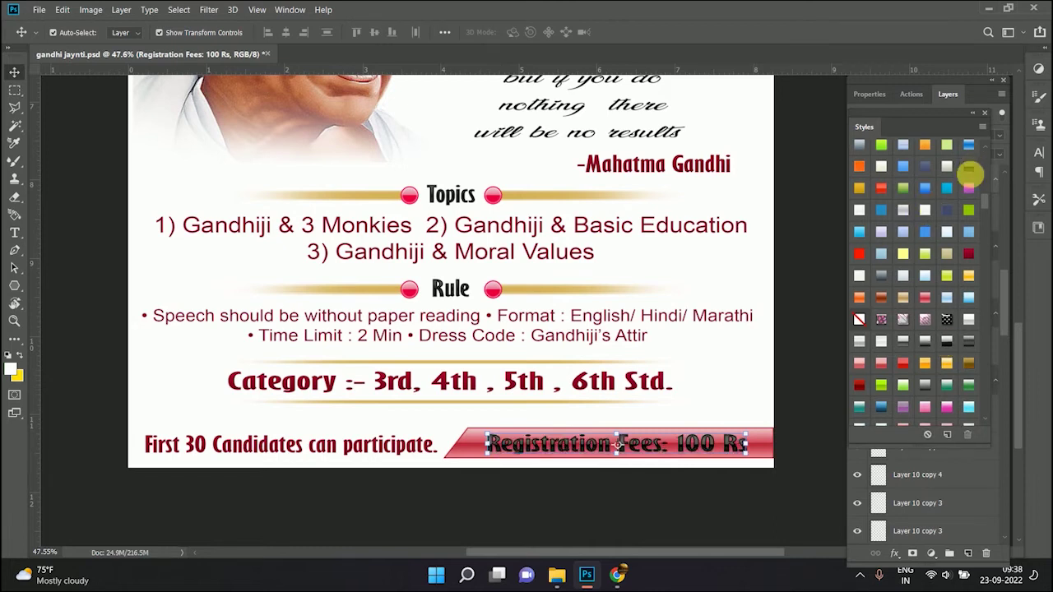
{"action": "left_click", "coordinate": [967, 256]}
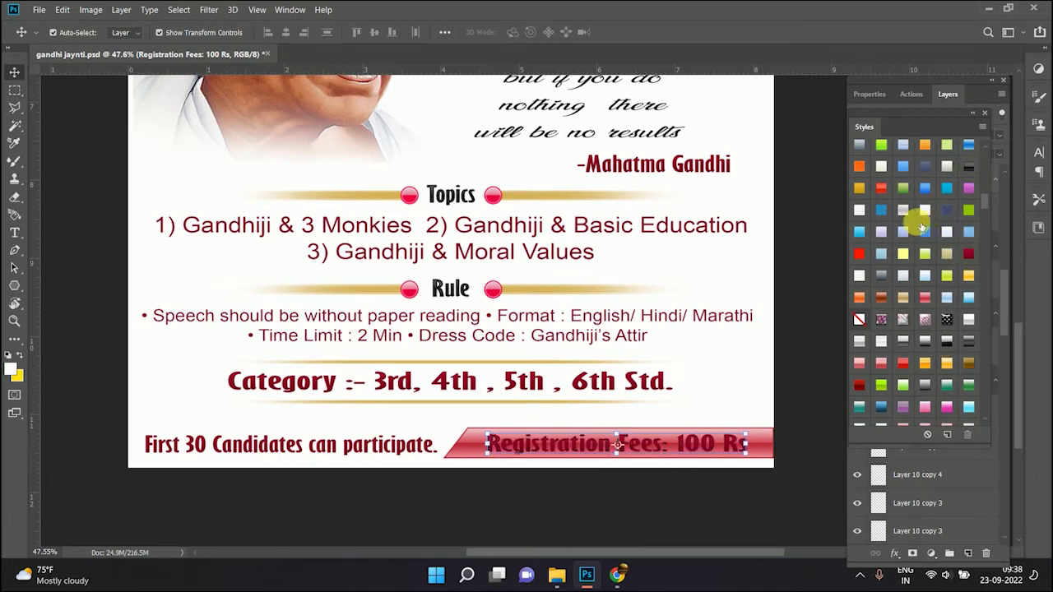
{"action": "left_click", "coordinate": [882, 212]}
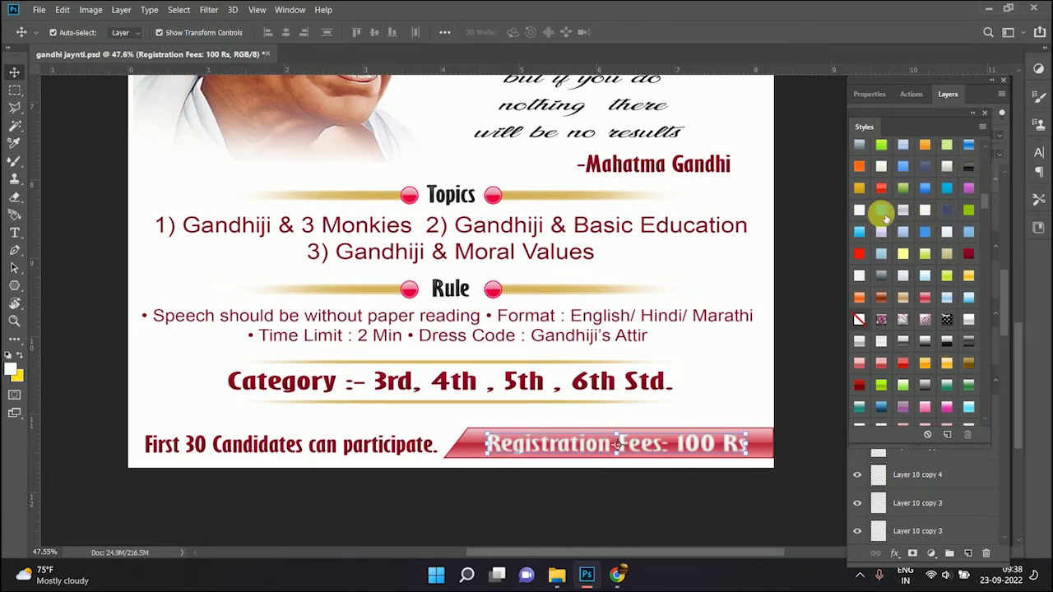
{"action": "left_click", "coordinate": [802, 352]}
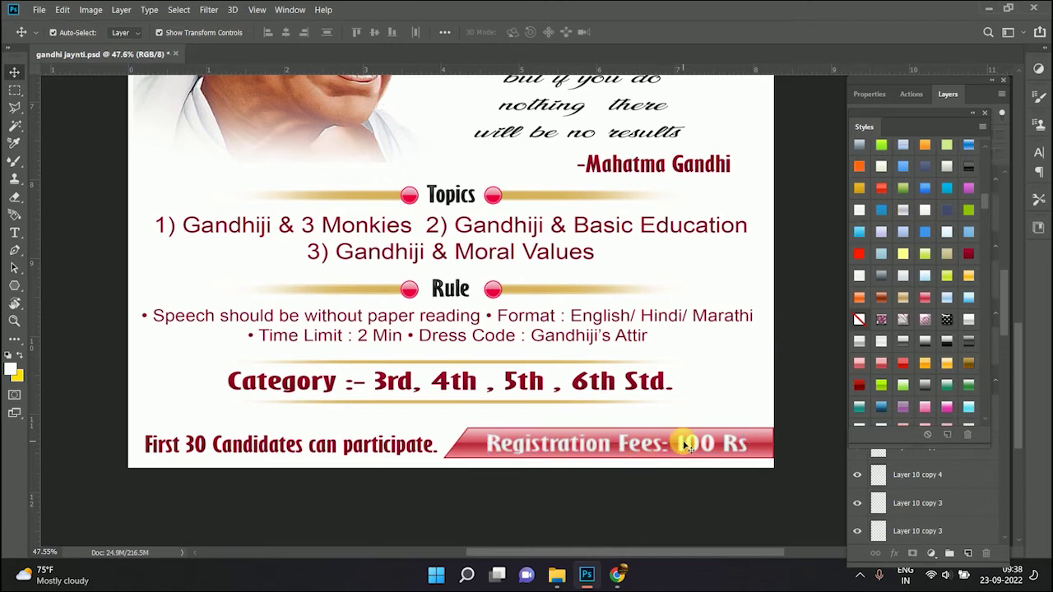
Try a stroke-and-gradient style, then a darker metallic style, on the fee text
{"action": "left_click", "coordinate": [685, 444]}
{"action": "scroll", "coordinate": [930, 366], "scroll_direction": "down", "scroll_amount": 3}
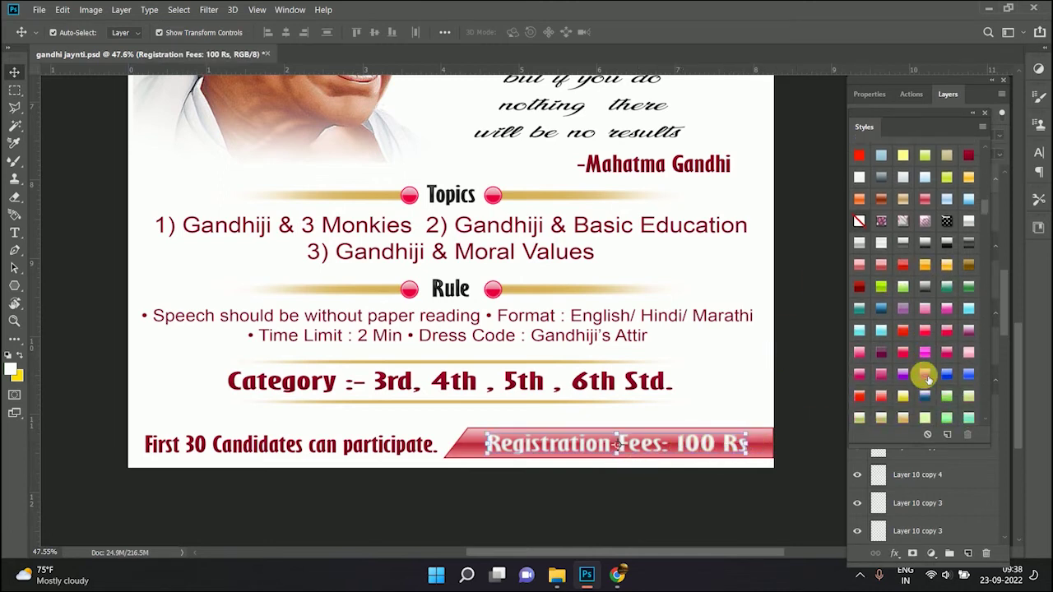
{"action": "scroll", "coordinate": [930, 370], "scroll_direction": "down", "scroll_amount": 4}
{"action": "scroll", "coordinate": [927, 378], "scroll_direction": "down", "scroll_amount": 3}
{"action": "scroll", "coordinate": [927, 376], "scroll_direction": "down", "scroll_amount": 1}
{"action": "scroll", "coordinate": [926, 374], "scroll_direction": "down", "scroll_amount": 2}
{"action": "scroll", "coordinate": [925, 374], "scroll_direction": "down", "scroll_amount": 1}
{"action": "left_click", "coordinate": [881, 364]}
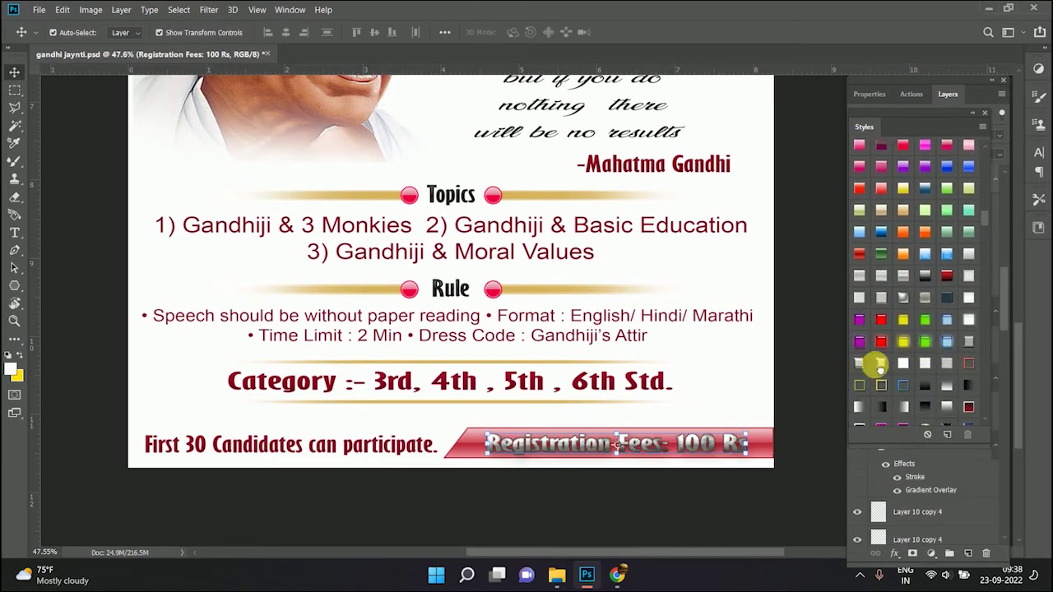
{"action": "left_click", "coordinate": [829, 348]}
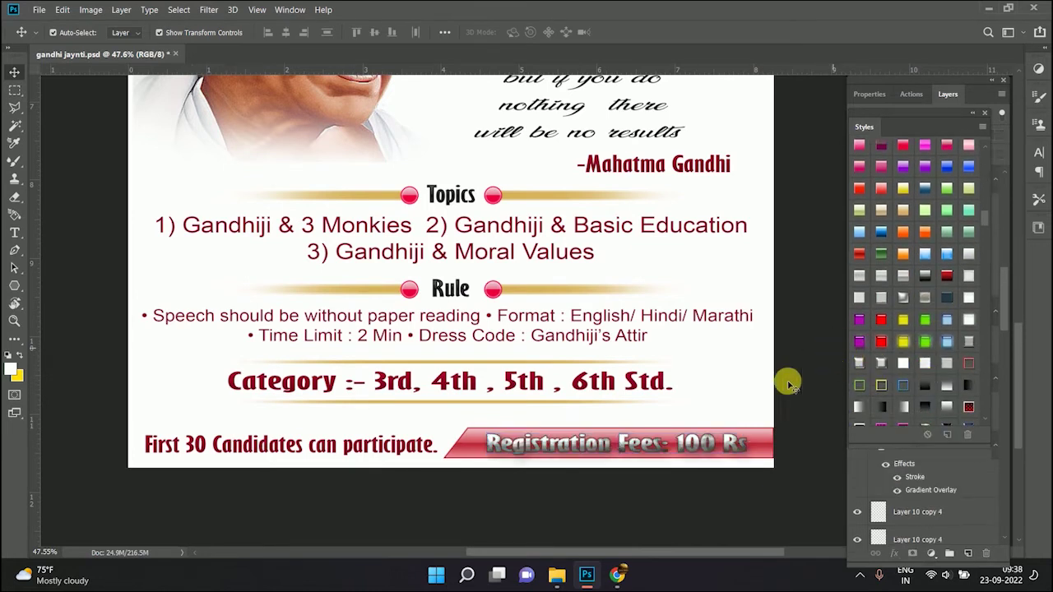
{"action": "left_click", "coordinate": [546, 446]}
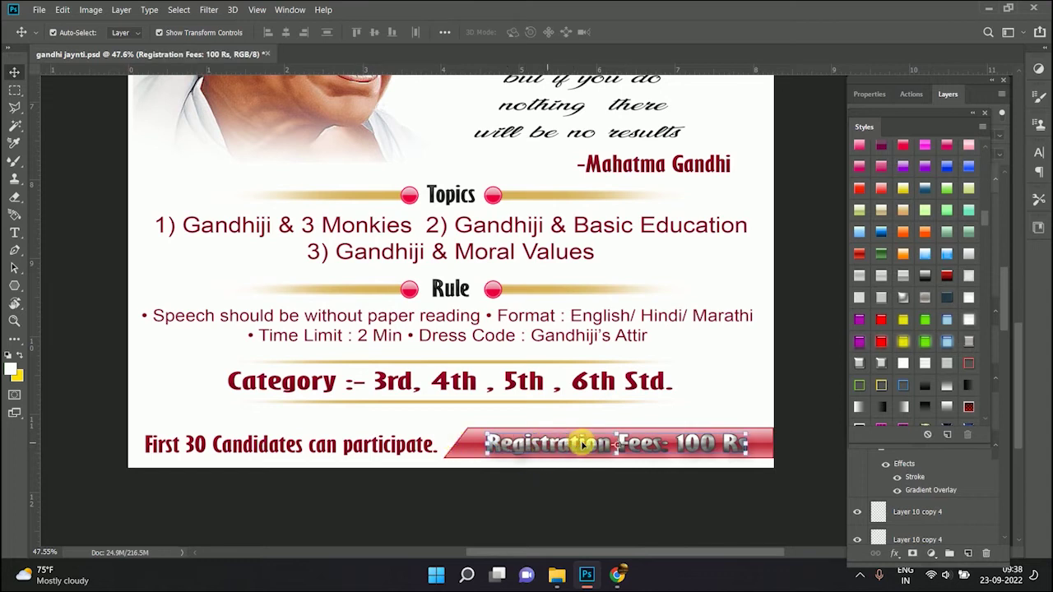
{"action": "left_click", "coordinate": [858, 363]}
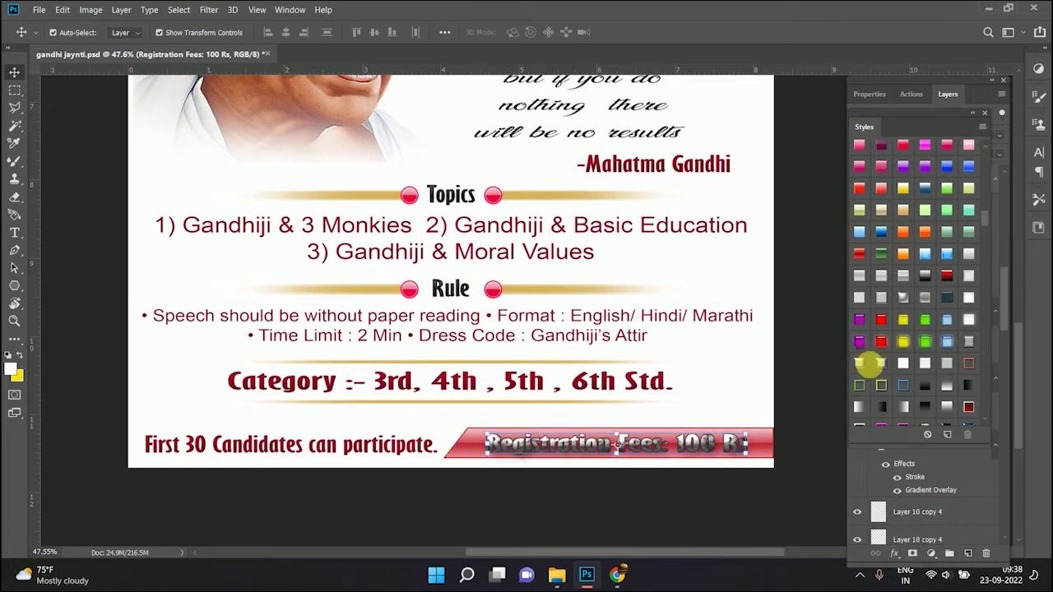
{"action": "scroll", "coordinate": [936, 335], "scroll_direction": "down", "scroll_amount": 2}
Scale the fee text's layer effects to 50%
{"action": "key", "text": "alt+l"}
{"action": "key", "text": "y"}
{"action": "key", "text": "f"}
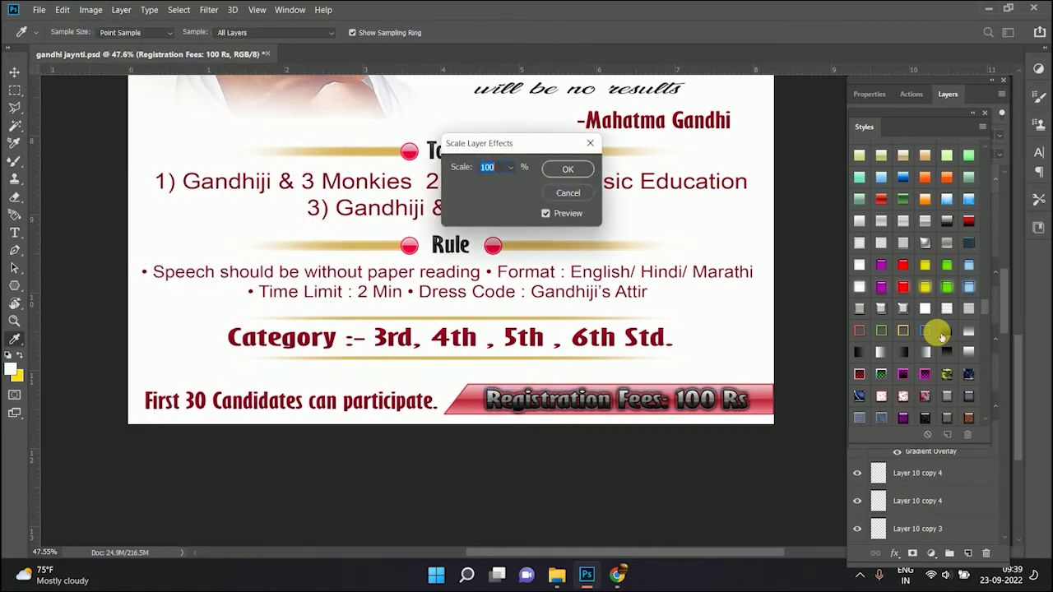
{"action": "type", "text": "50"}
{"action": "key", "text": "Return"}
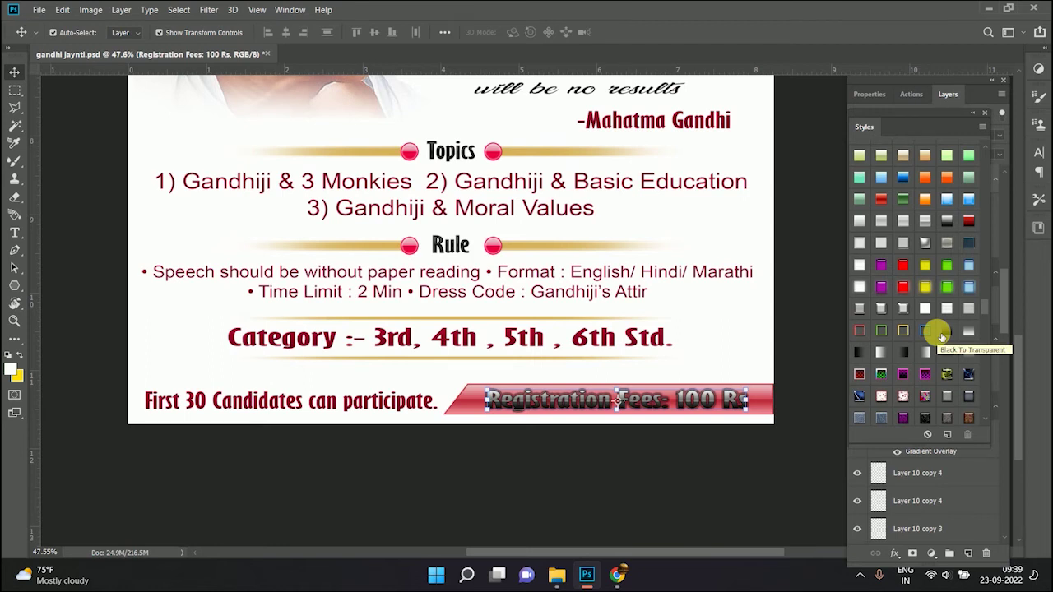
Try gold and red chrome styles on the Registration Fees text, then settle on silver
{"action": "scroll", "coordinate": [647, 433], "scroll_direction": "up", "scroll_amount": 3}
{"action": "scroll", "coordinate": [482, 381], "scroll_direction": "up", "scroll_amount": 1}
{"action": "scroll", "coordinate": [377, 385], "scroll_direction": "up", "scroll_amount": 2}
{"action": "scroll", "coordinate": [428, 397], "scroll_direction": "down", "scroll_amount": 2}
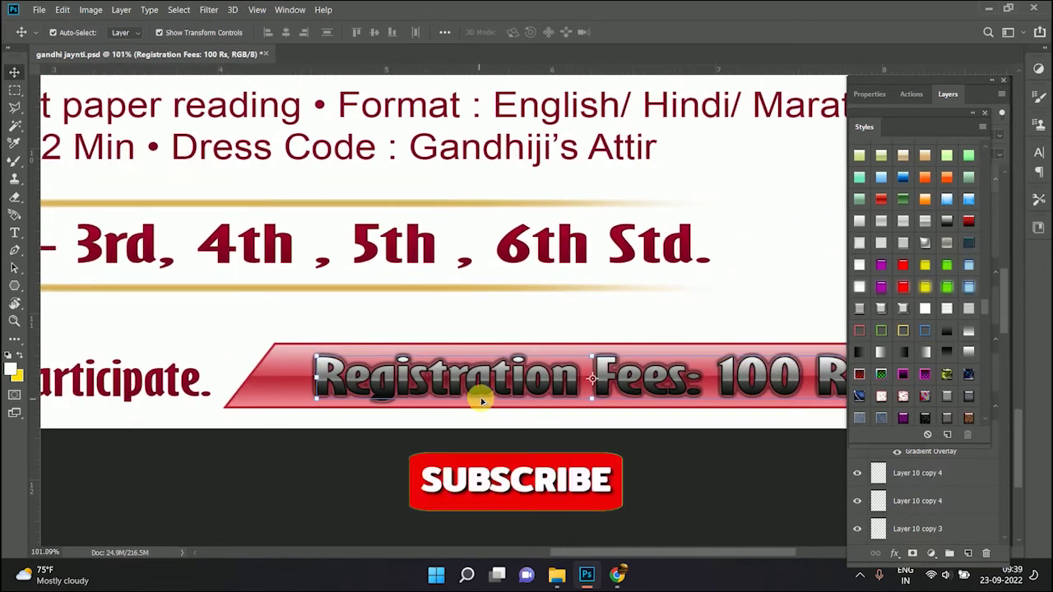
{"action": "scroll", "coordinate": [503, 398], "scroll_direction": "down", "scroll_amount": 1}
{"action": "scroll", "coordinate": [527, 399], "scroll_direction": "down", "scroll_amount": 1}
{"action": "scroll", "coordinate": [576, 407], "scroll_direction": "down", "scroll_amount": 1}
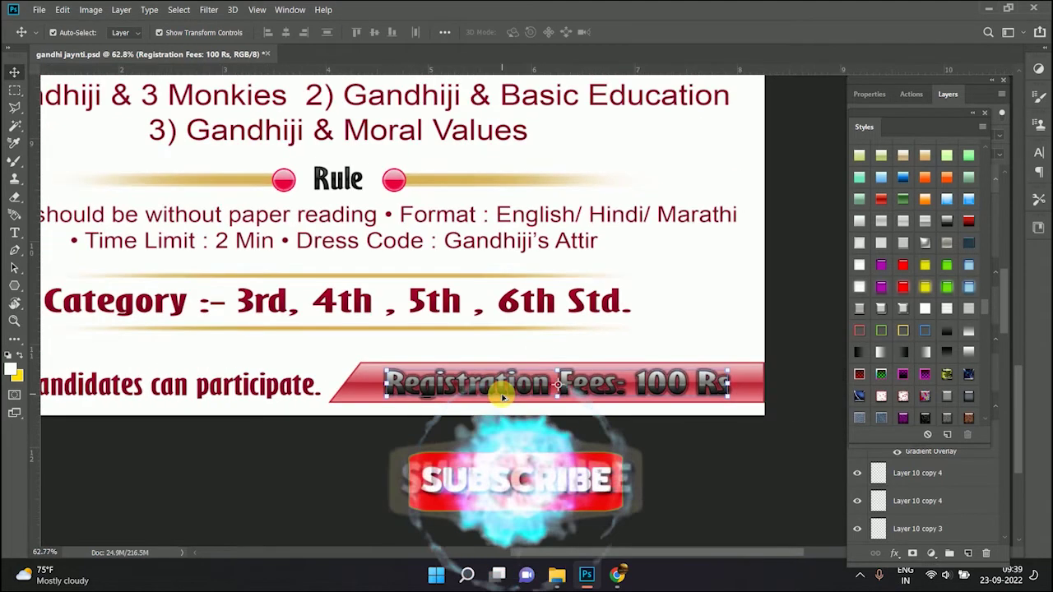
{"action": "scroll", "coordinate": [607, 416], "scroll_direction": "up", "scroll_amount": 1}
{"action": "scroll", "coordinate": [606, 414], "scroll_direction": "up", "scroll_amount": 1}
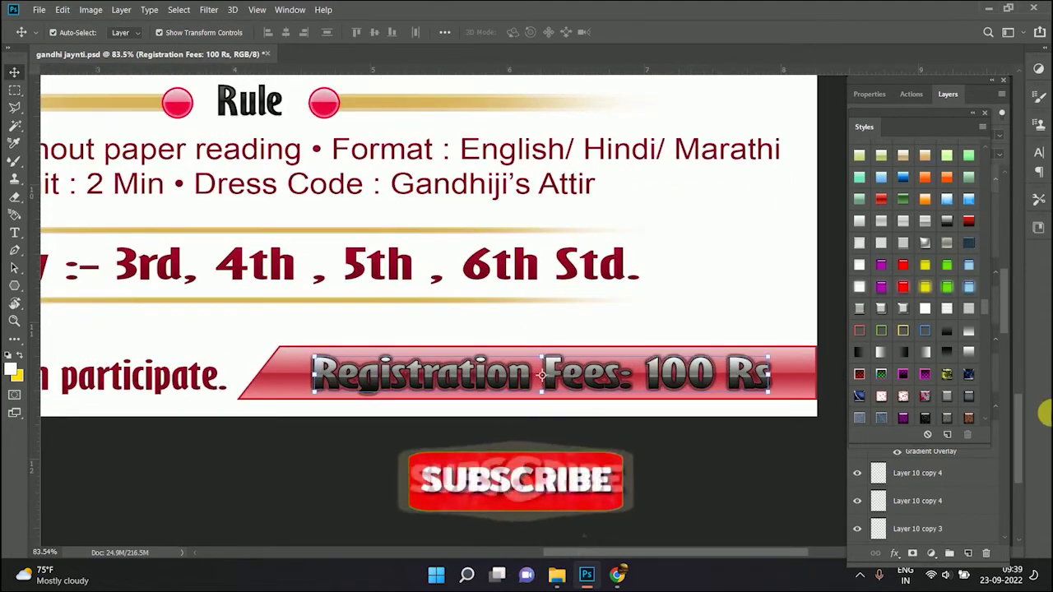
{"action": "scroll", "coordinate": [988, 317], "scroll_direction": "down", "scroll_amount": 5}
{"action": "scroll", "coordinate": [988, 317], "scroll_direction": "down", "scroll_amount": 5}
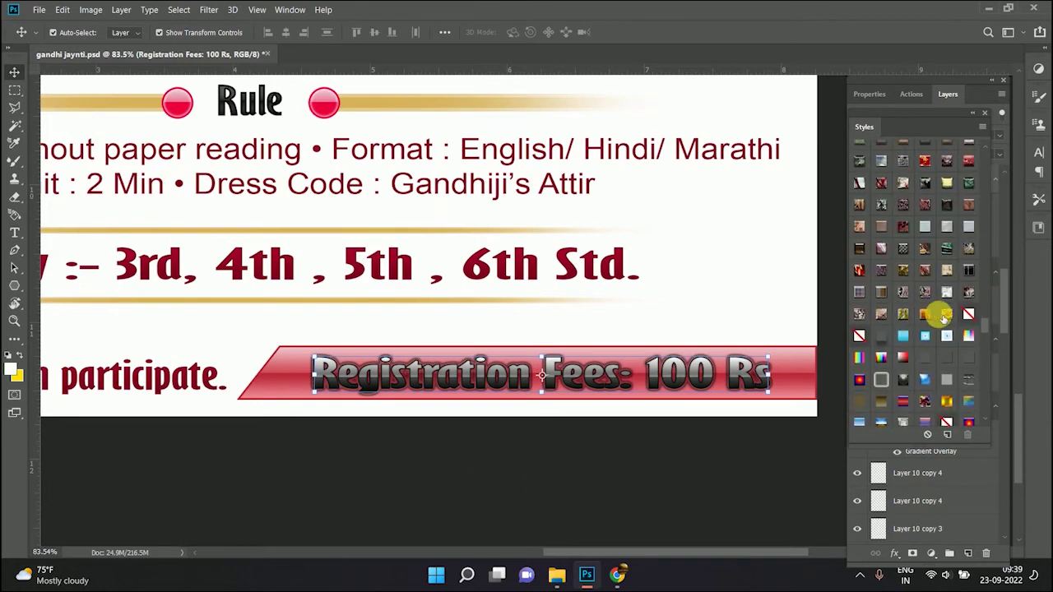
{"action": "left_click", "coordinate": [941, 314]}
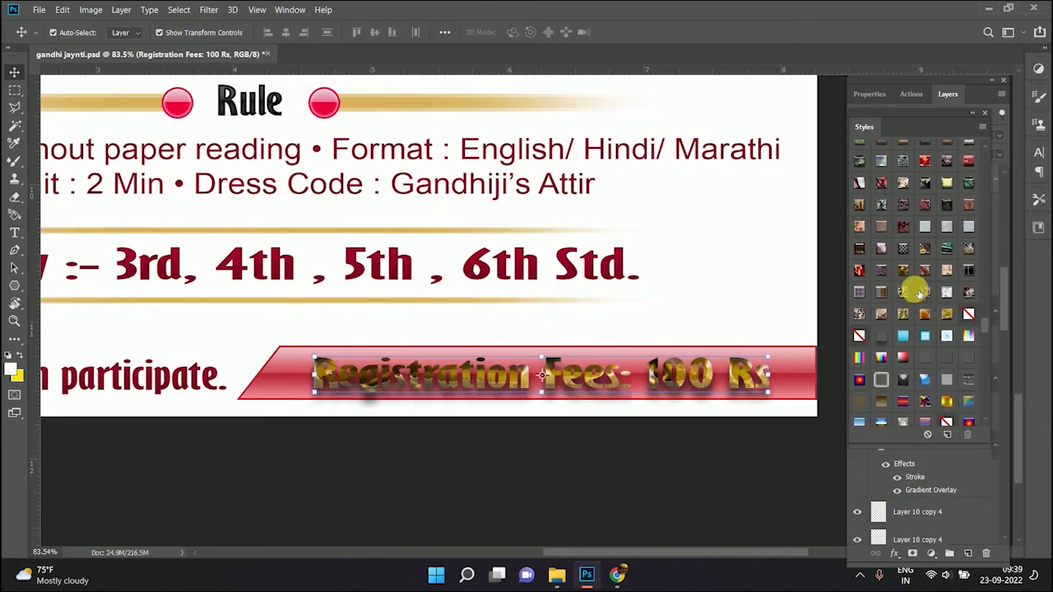
{"action": "left_click", "coordinate": [945, 288]}
{"action": "left_click", "coordinate": [929, 190]}
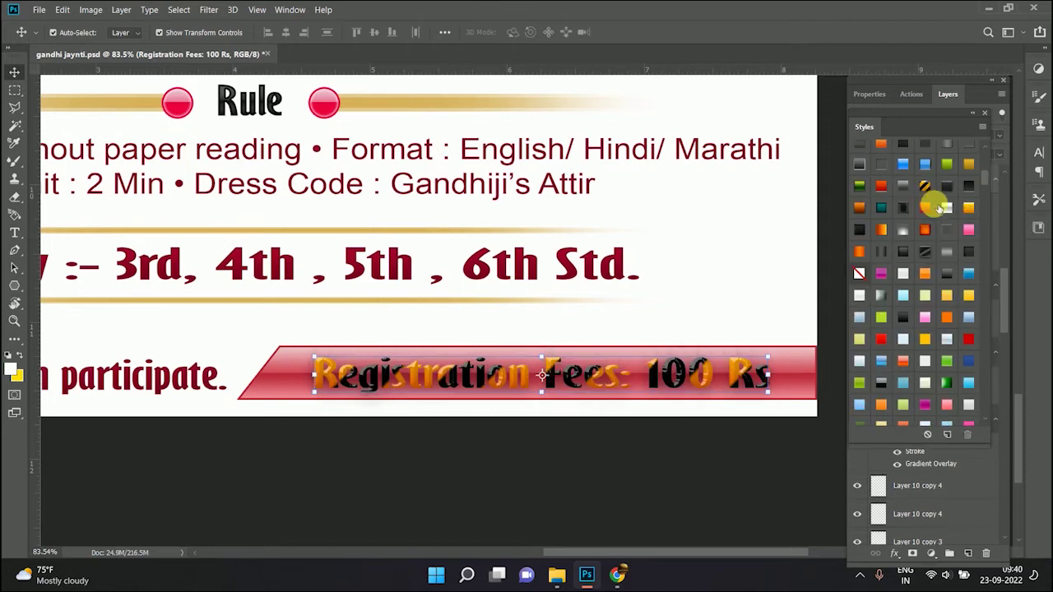
{"action": "left_click", "coordinate": [941, 205]}
{"action": "left_click", "coordinate": [948, 211]}
Give the Registration Fees banner shape an orange-red gradient style
{"action": "left_click", "coordinate": [538, 479]}
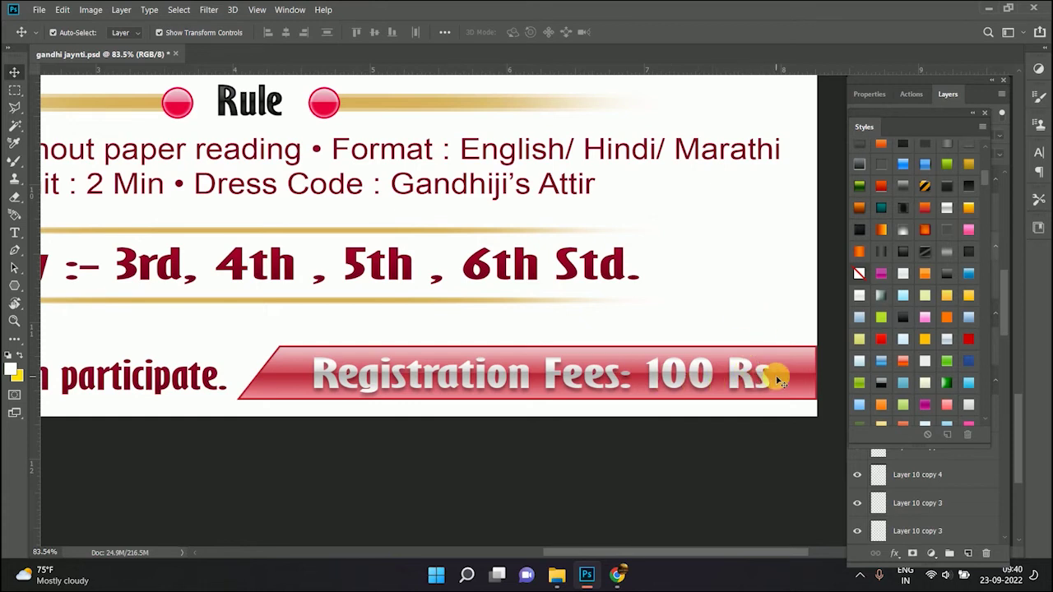
{"action": "left_click", "coordinate": [773, 380]}
{"action": "left_click", "coordinate": [881, 189]}
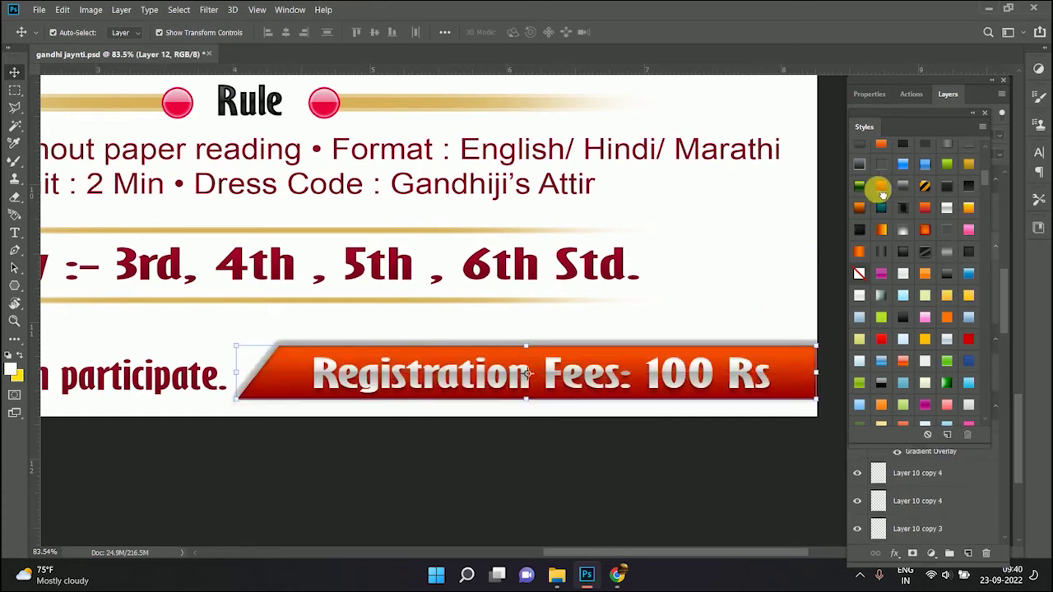
Try orange-yellow gradients on the Speech title, then give it a glossy red style
{"action": "scroll", "coordinate": [587, 387], "scroll_direction": "down", "scroll_amount": 2}
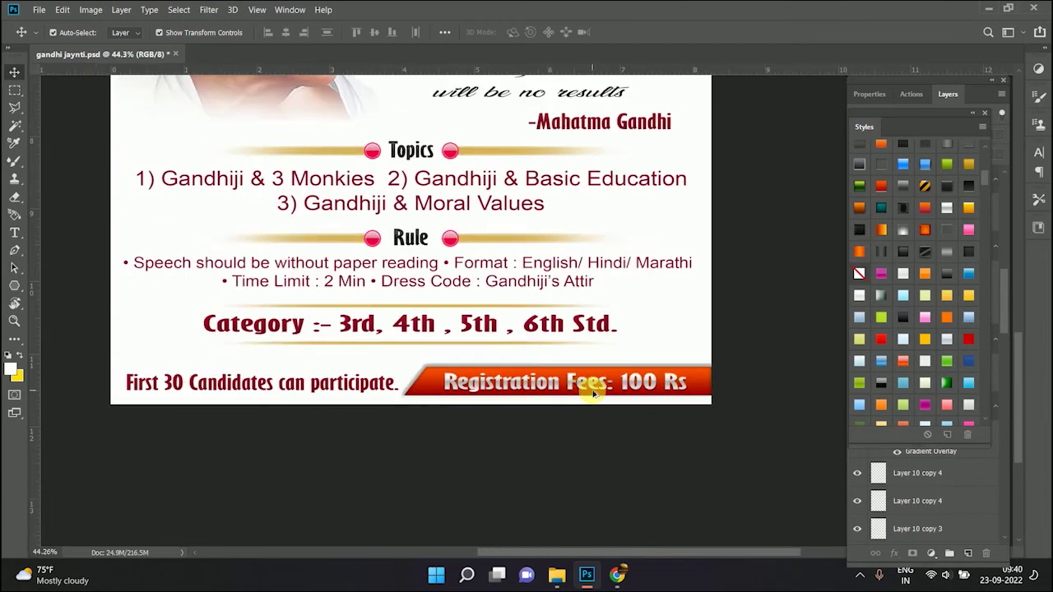
{"action": "scroll", "coordinate": [574, 406], "scroll_direction": "down", "scroll_amount": 1}
{"action": "scroll", "coordinate": [576, 412], "scroll_direction": "down", "scroll_amount": 1}
{"action": "scroll", "coordinate": [547, 465], "scroll_direction": "down", "scroll_amount": 1}
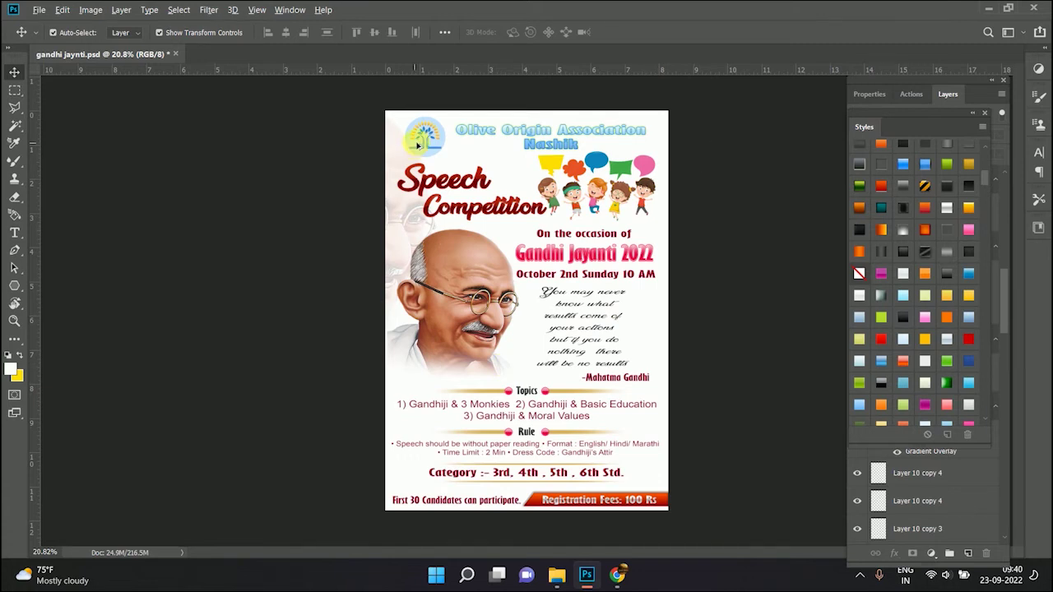
{"action": "scroll", "coordinate": [457, 203], "scroll_direction": "up", "scroll_amount": 3}
{"action": "left_click", "coordinate": [440, 173]}
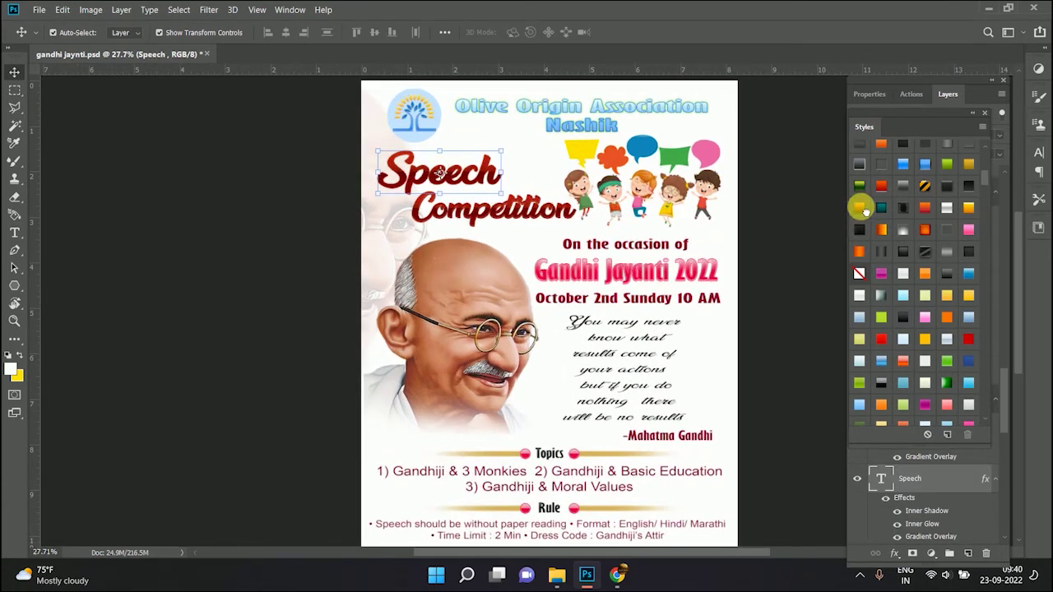
{"action": "left_click", "coordinate": [861, 208]}
{"action": "left_click", "coordinate": [925, 230]}
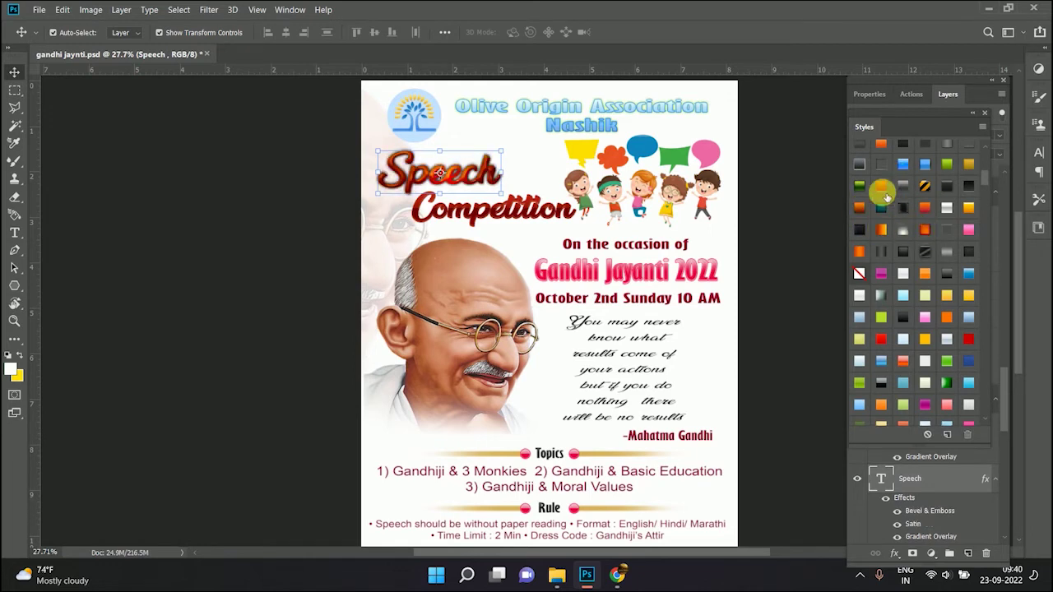
{"action": "left_click", "coordinate": [886, 194]}
{"action": "left_click", "coordinate": [939, 477]}
Copy the Speech layer style and paste it onto the Competition title
{"action": "right_click", "coordinate": [938, 475]}
{"action": "left_click", "coordinate": [821, 462]}
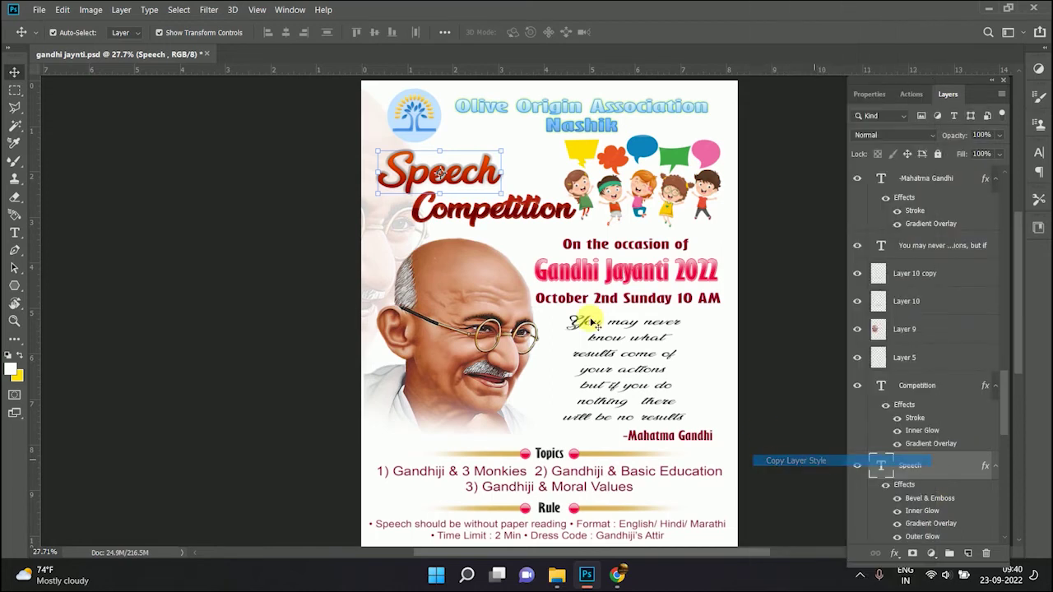
{"action": "key", "text": "ctrl+t"}
{"action": "key", "text": "Return"}
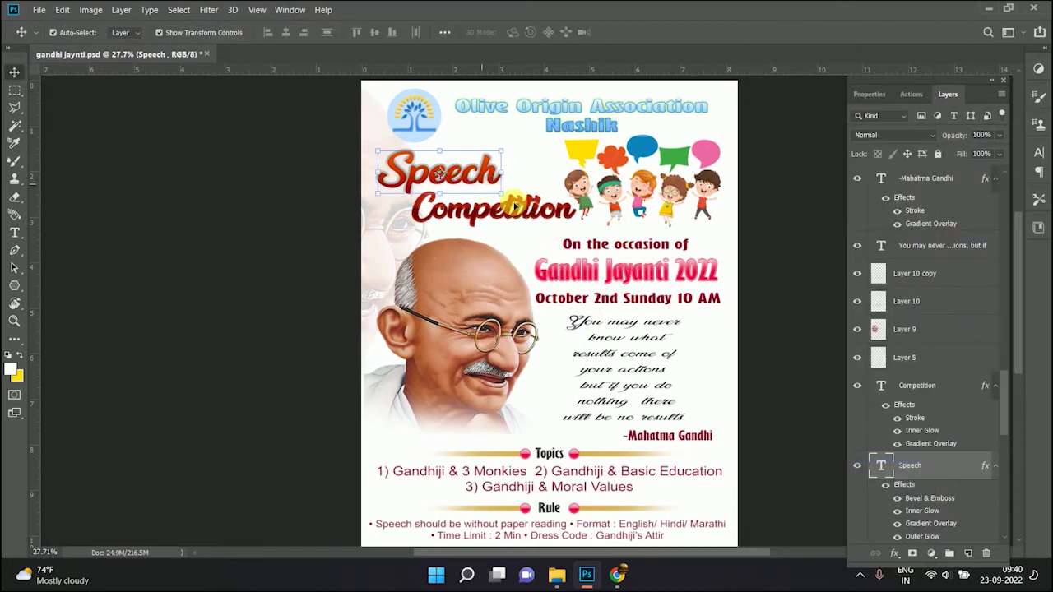
{"action": "left_click", "coordinate": [532, 210]}
{"action": "right_click", "coordinate": [927, 386]}
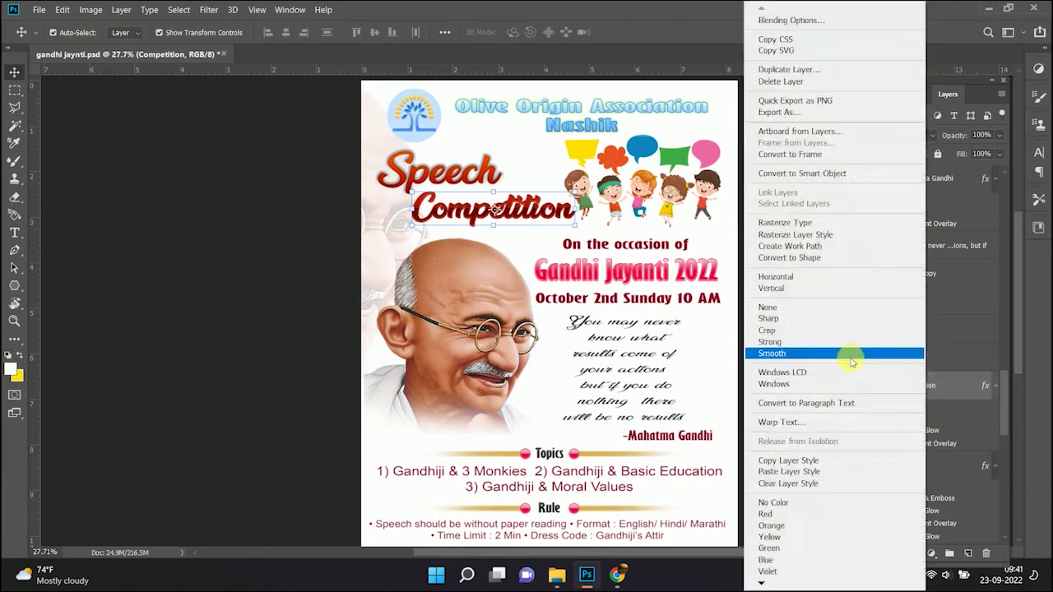
{"action": "left_click", "coordinate": [798, 470]}
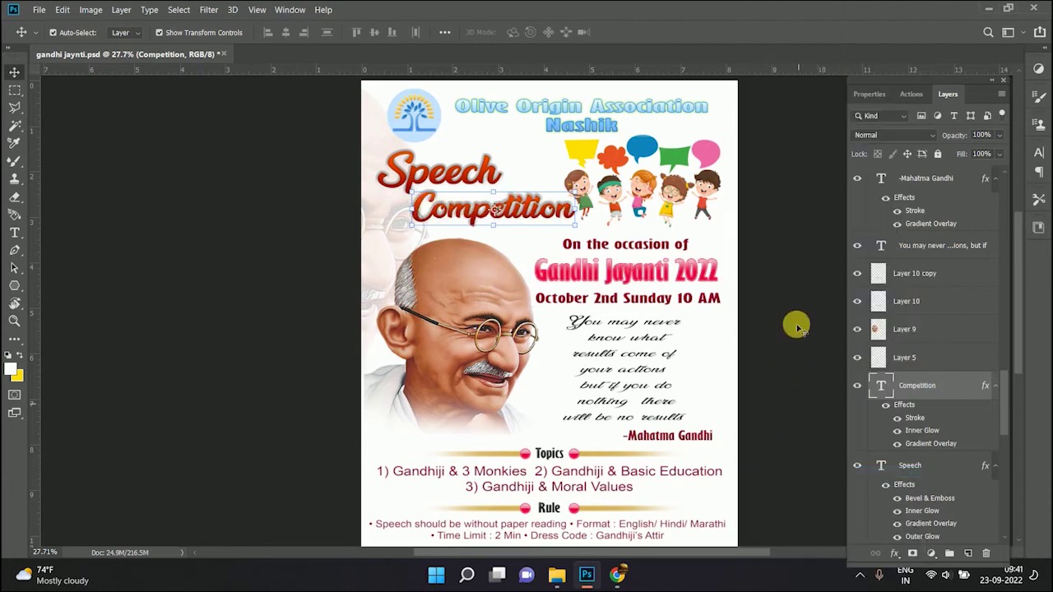
{"action": "scroll", "coordinate": [311, 280], "scroll_direction": "down", "scroll_amount": 2}
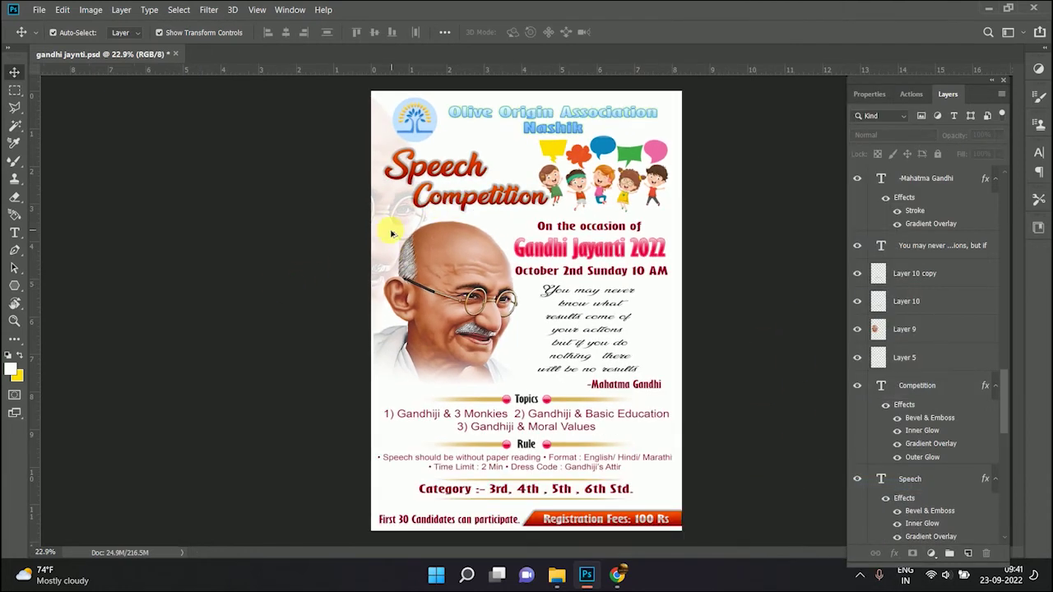
{"action": "left_click", "coordinate": [655, 200]}
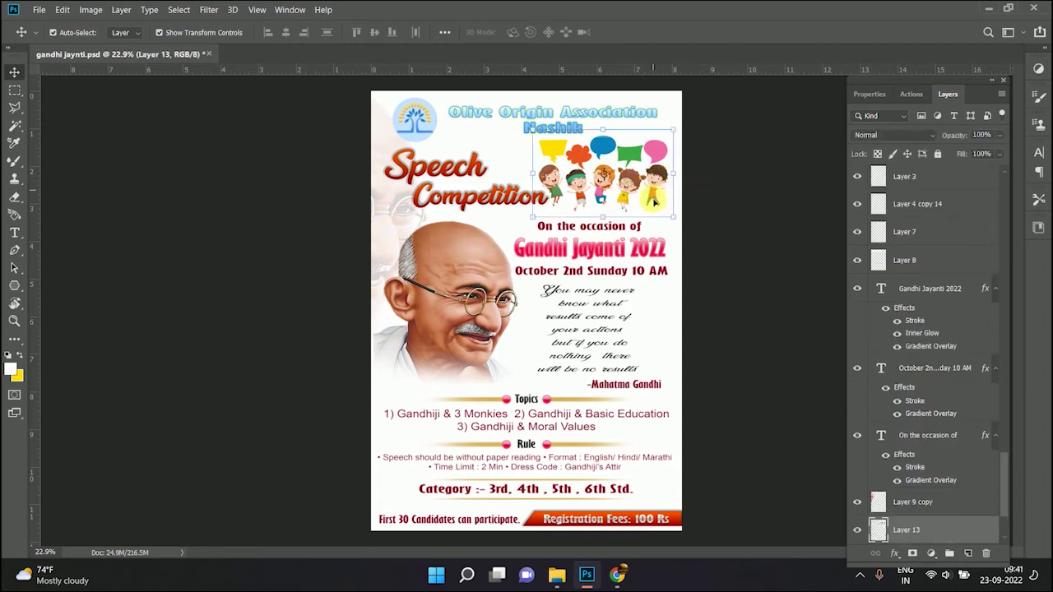
{"action": "left_click_drag", "start_coordinate": [675, 219], "coordinate": [681, 224]}
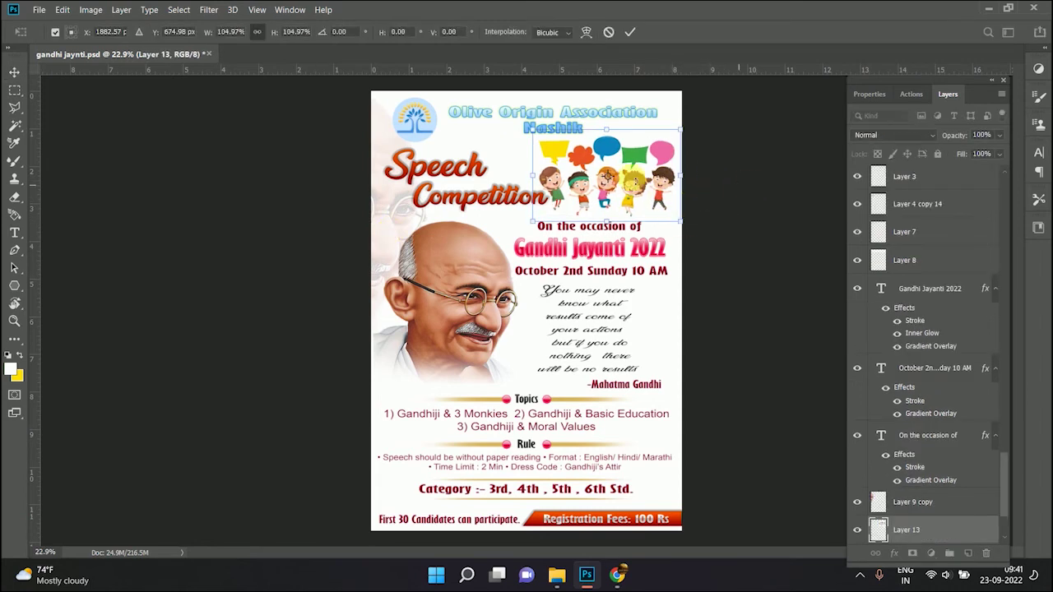
{"action": "double_click", "coordinate": [632, 180]}
{"action": "left_click", "coordinate": [449, 195]}
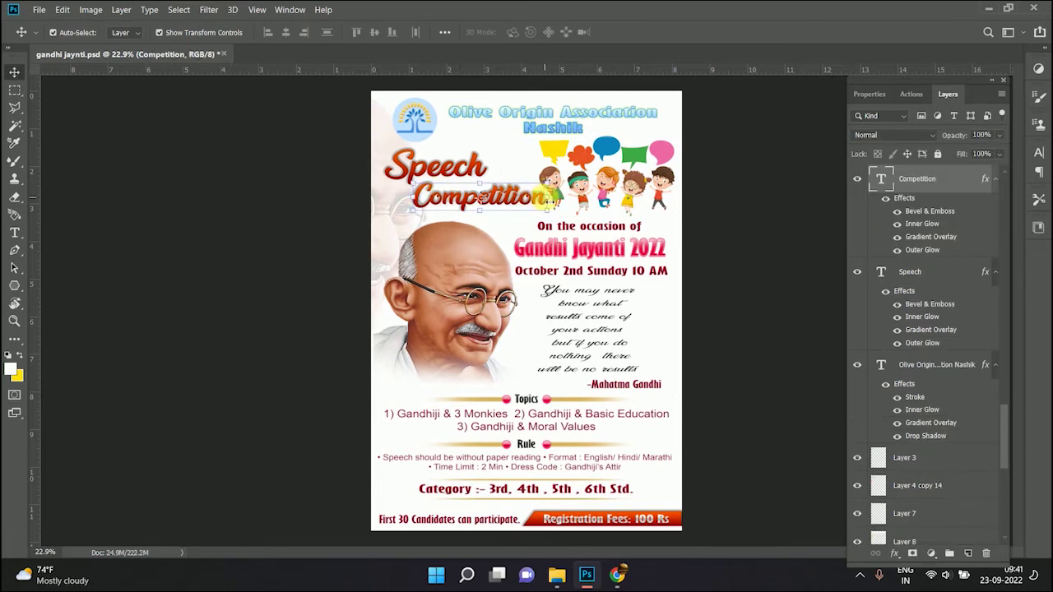
{"action": "left_click_drag", "start_coordinate": [544, 197], "coordinate": [534, 202]}
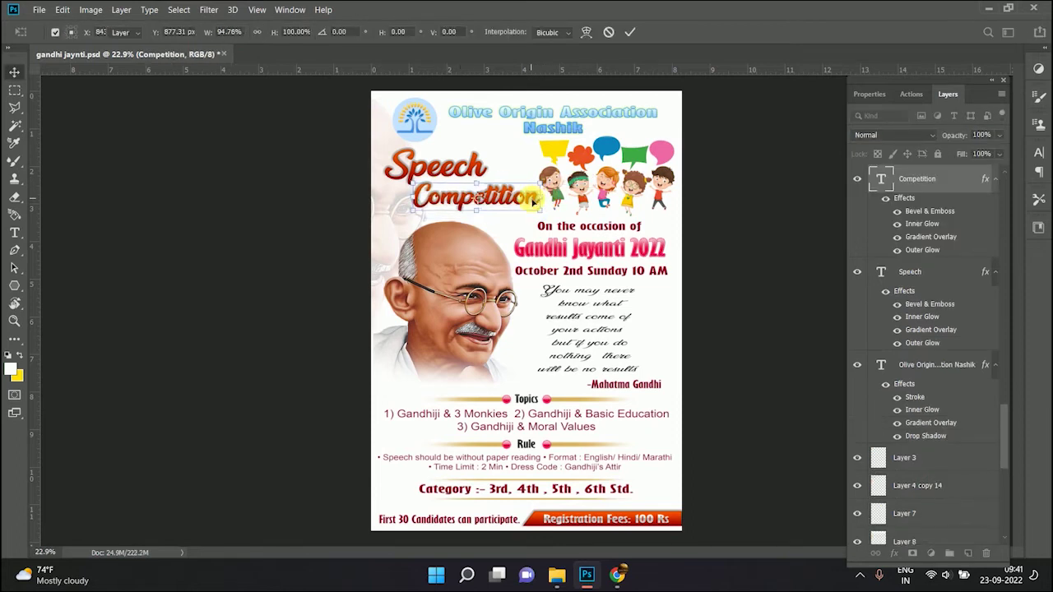
{"action": "double_click", "coordinate": [555, 207]}
{"action": "left_click_drag", "start_coordinate": [535, 220], "coordinate": [526, 226]}
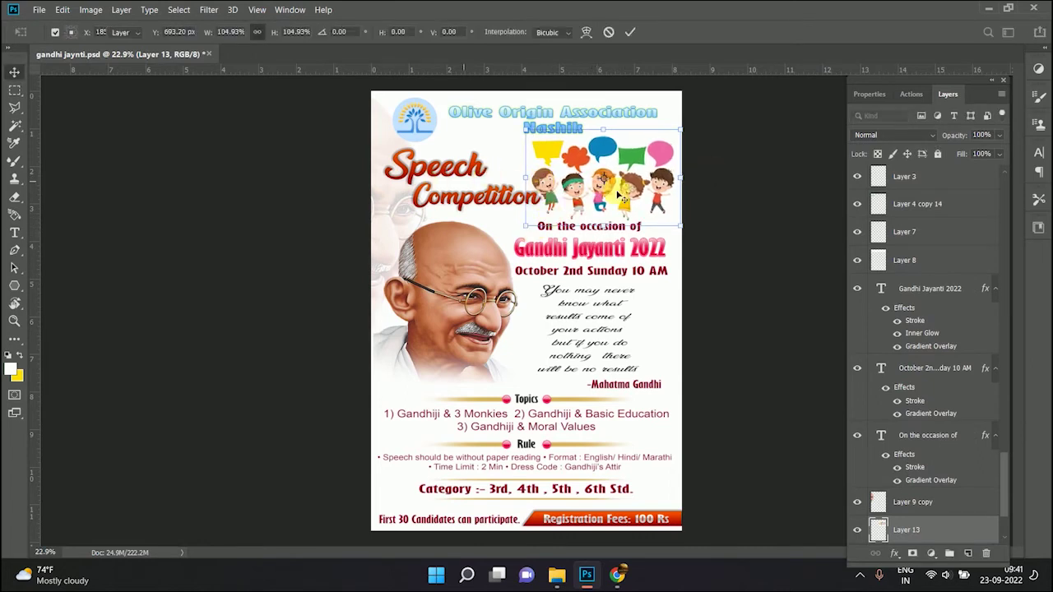
{"action": "left_click", "coordinate": [740, 180]}
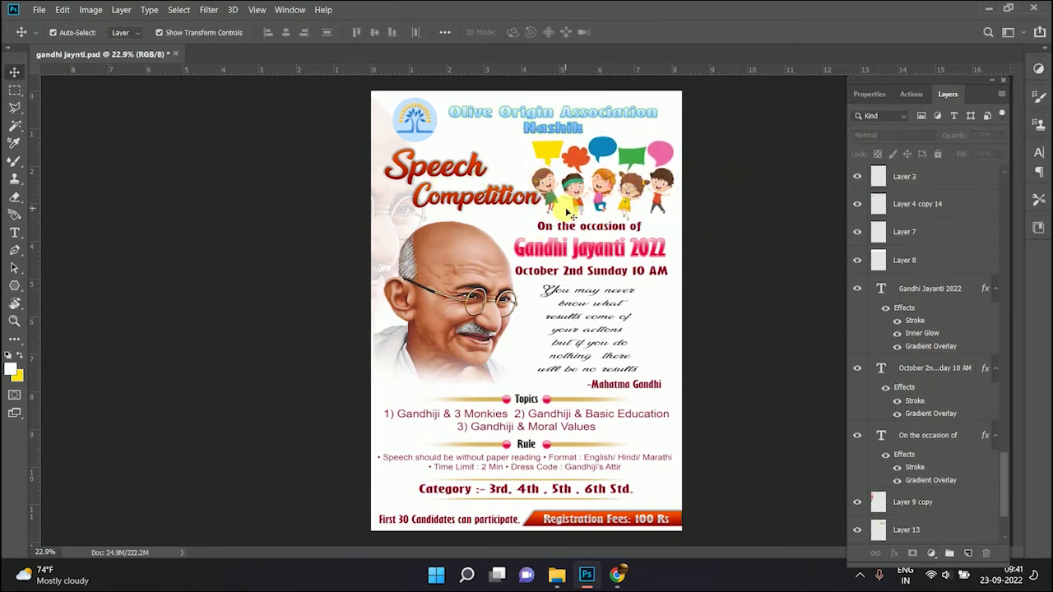
{"action": "left_click", "coordinate": [442, 211]}
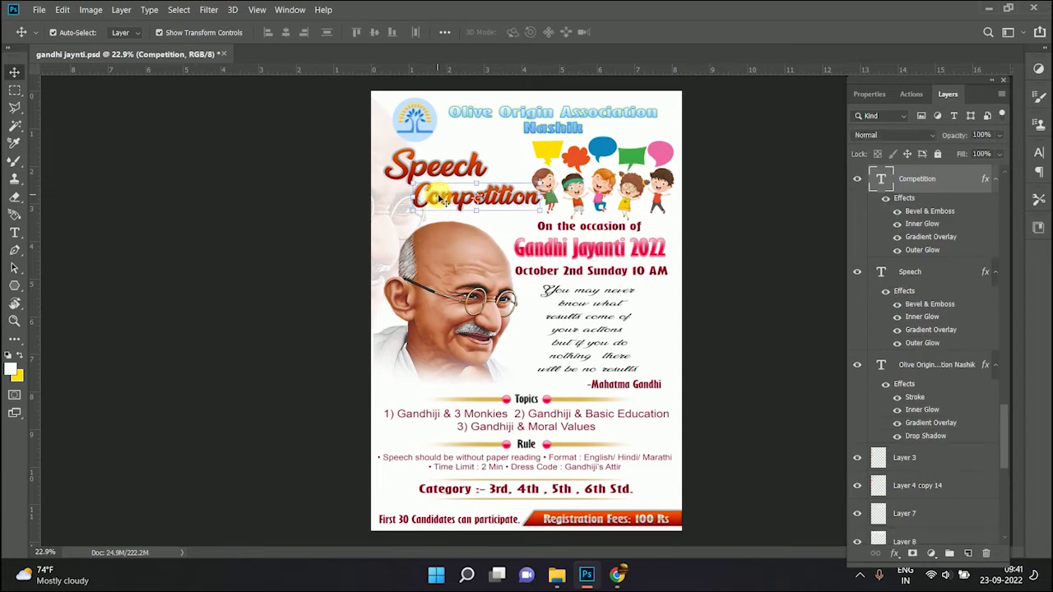
{"action": "left_click", "coordinate": [389, 231]}
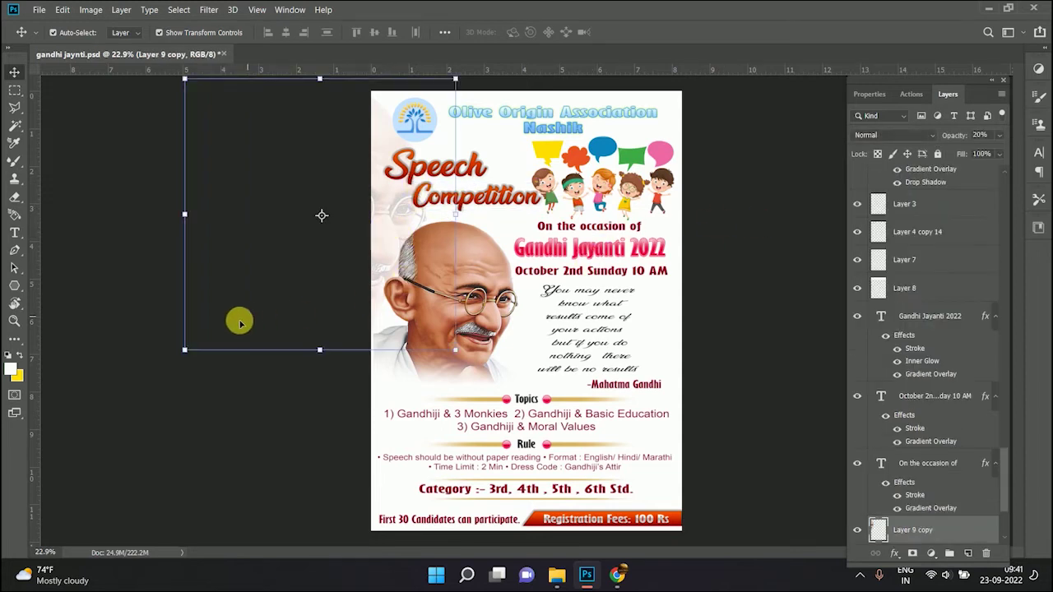
{"action": "left_click_drag", "start_coordinate": [188, 348], "coordinate": [200, 338]}
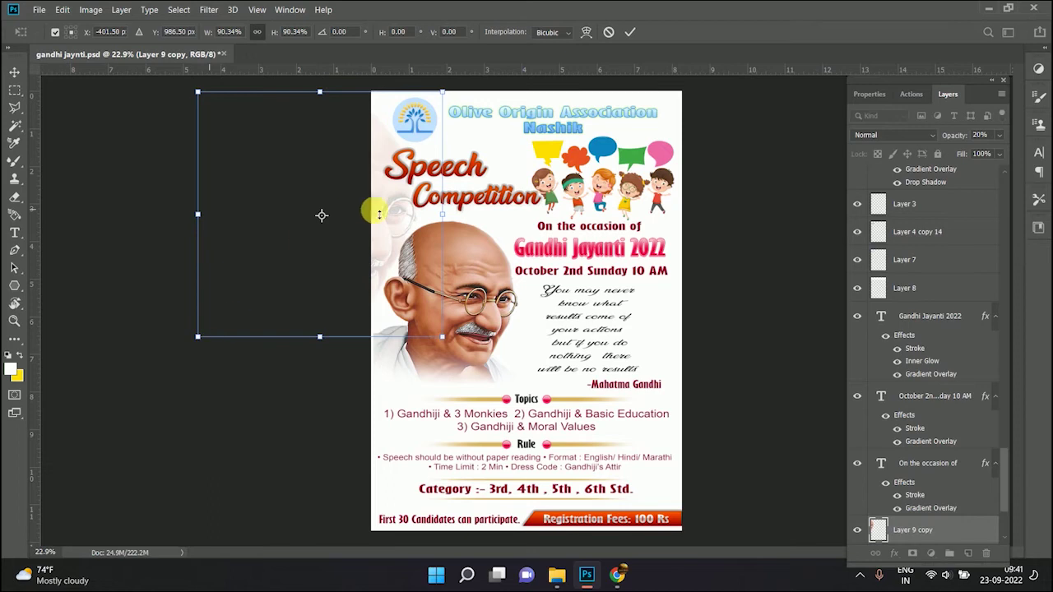
{"action": "type", "text": "-40"}
{"action": "key", "text": "Return"}
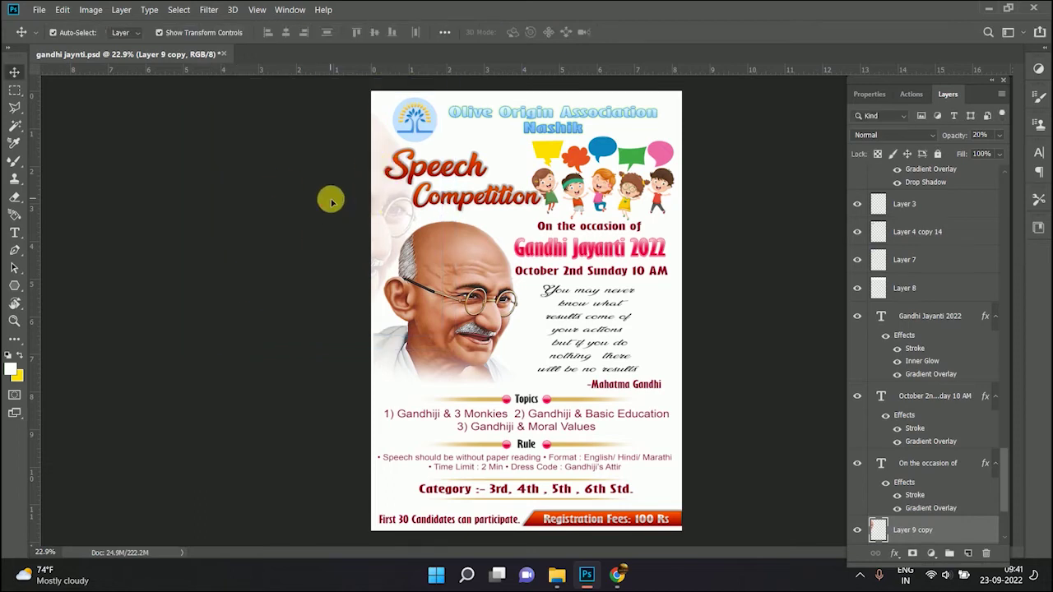
{"action": "left_click", "coordinate": [435, 168]}
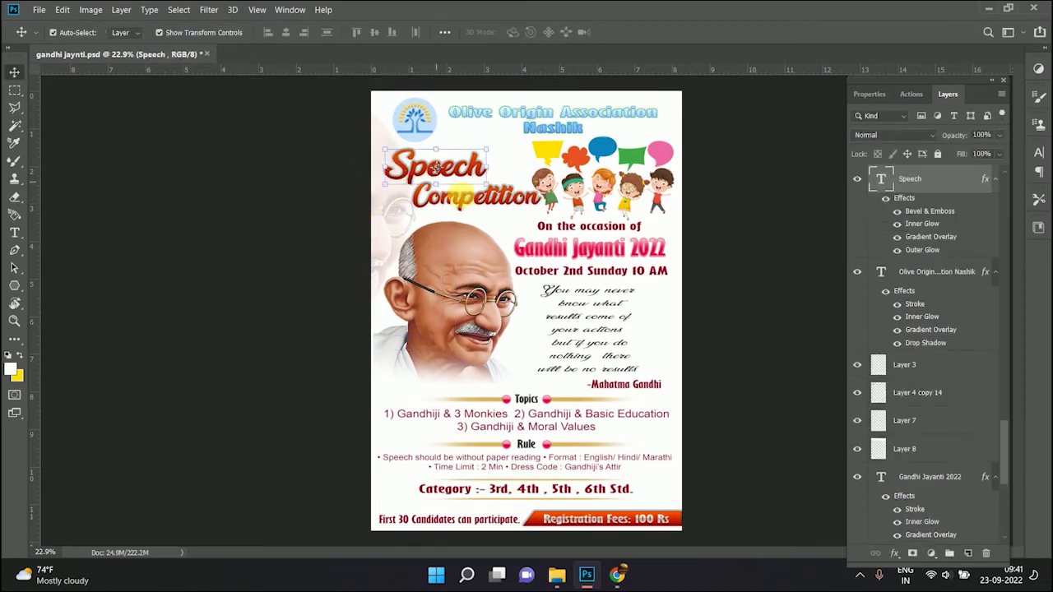
{"action": "left_click", "coordinate": [517, 204]}
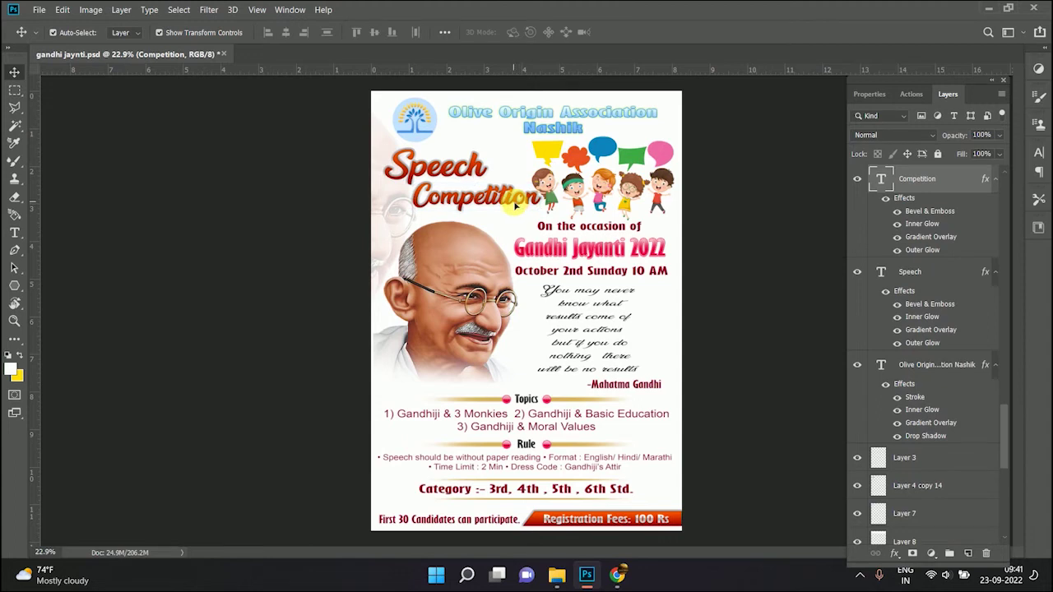
{"action": "left_click_drag", "start_coordinate": [515, 205], "coordinate": [510, 205]}
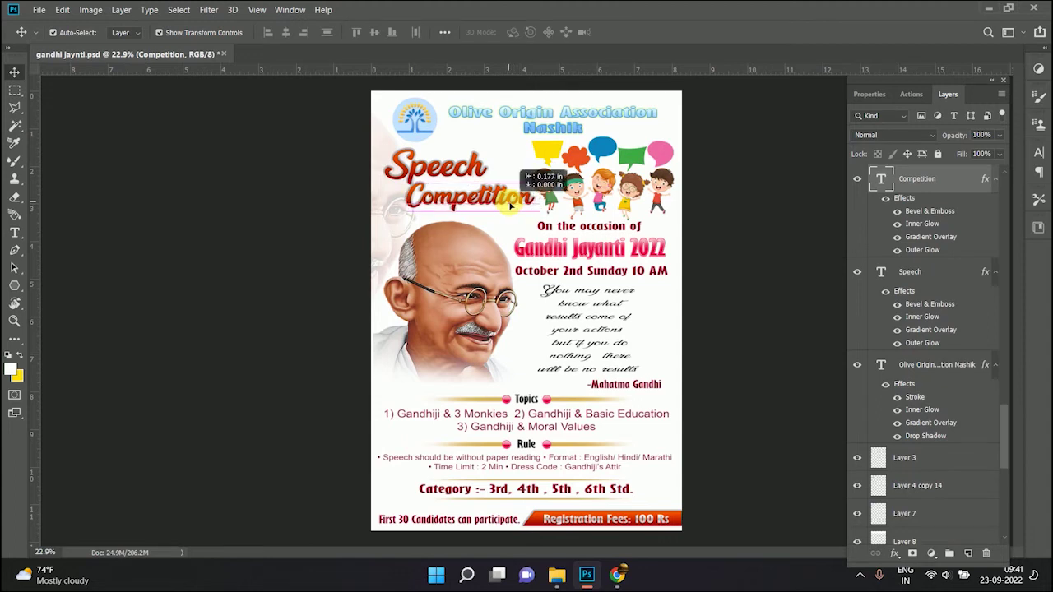
{"action": "double_click", "coordinate": [400, 153]}
{"action": "left_click", "coordinate": [14, 71]}
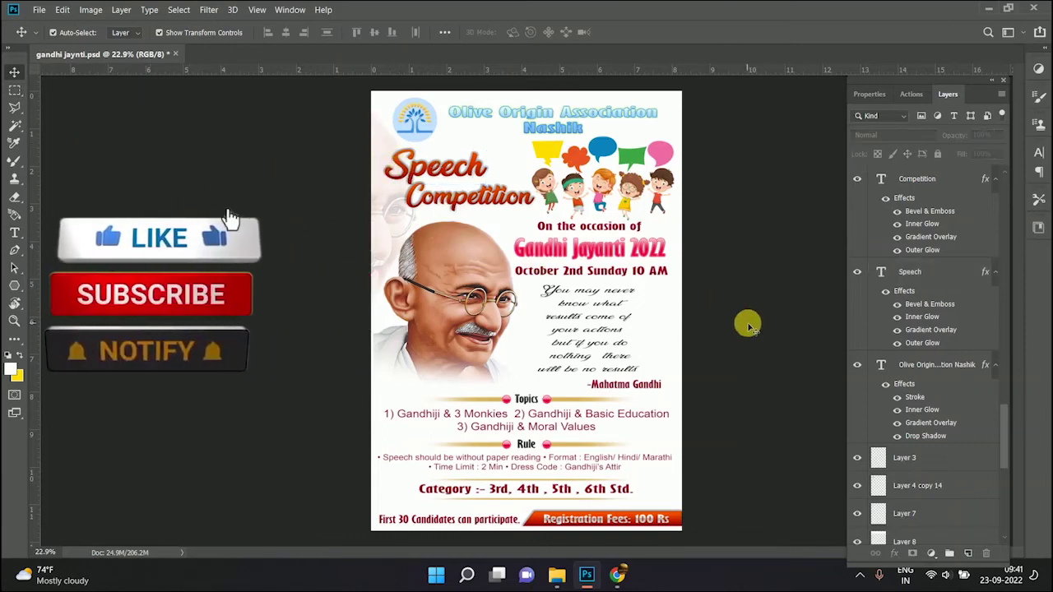
{"action": "left_click", "coordinate": [457, 167]}
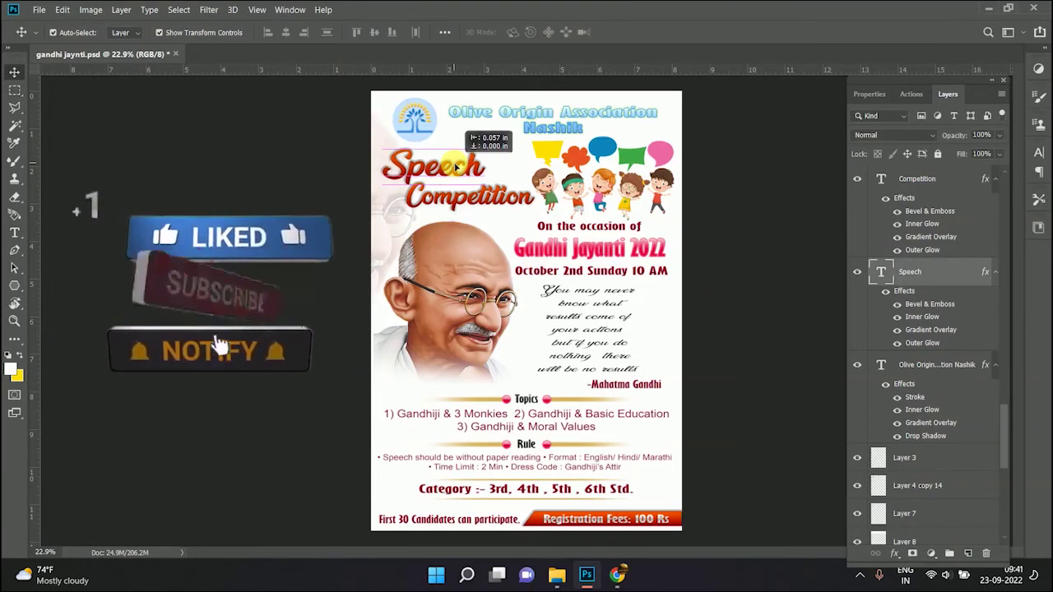
{"action": "left_click", "coordinate": [700, 163]}
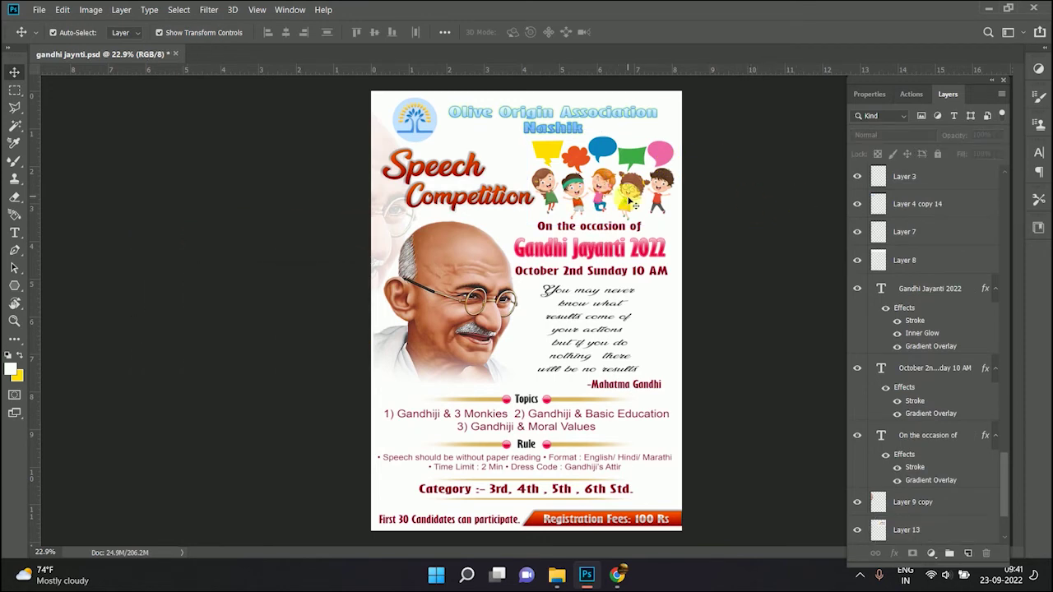
Nudge the kids clipart (Layer 13) slightly up and right
{"action": "left_click_drag", "start_coordinate": [629, 202], "coordinate": [638, 191]}
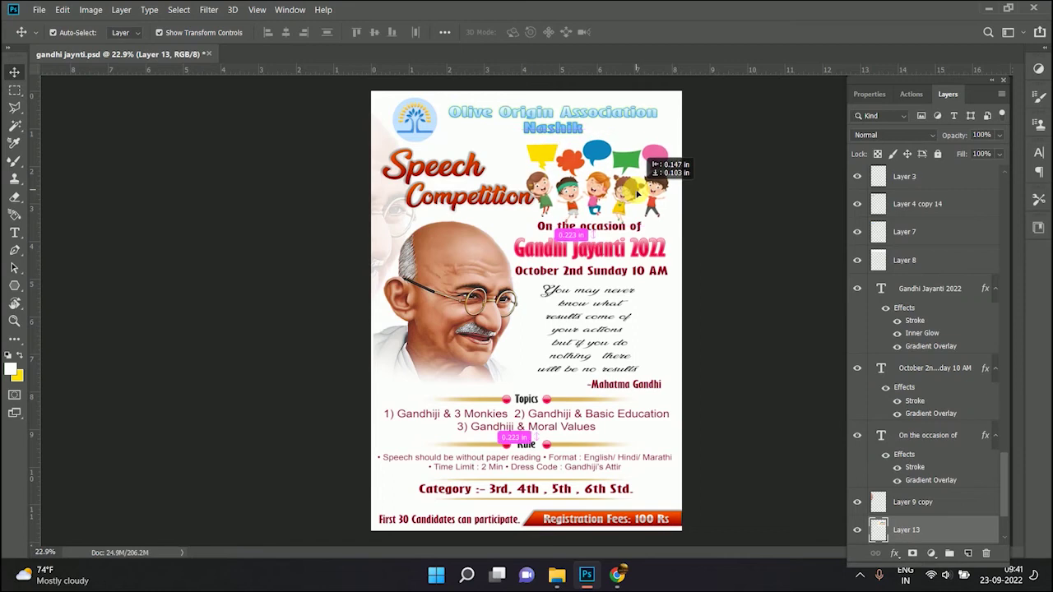
{"action": "left_click_drag", "start_coordinate": [638, 191], "coordinate": [660, 163]}
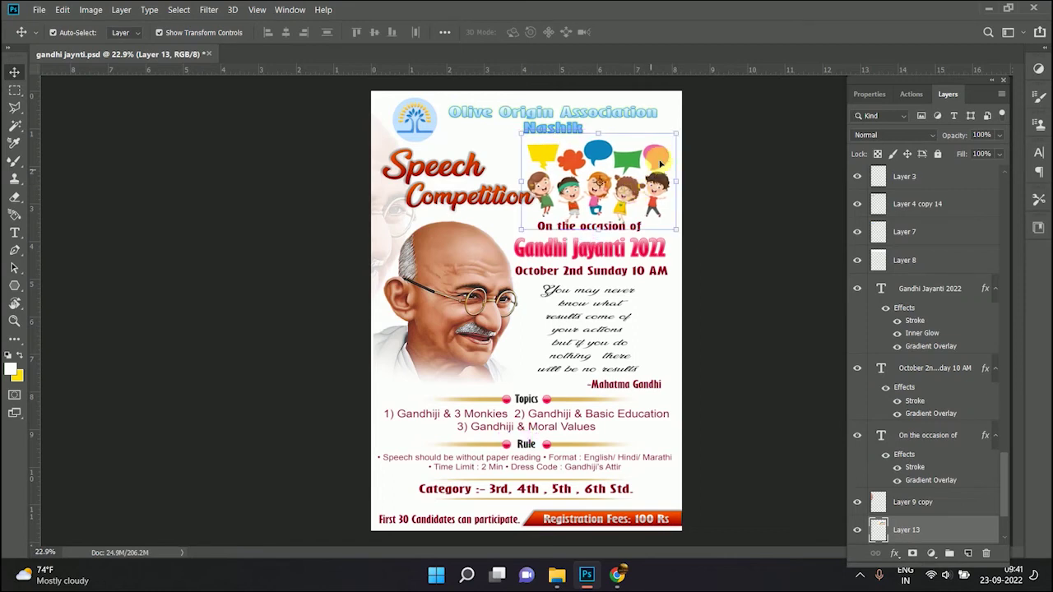
{"action": "left_click", "coordinate": [781, 181]}
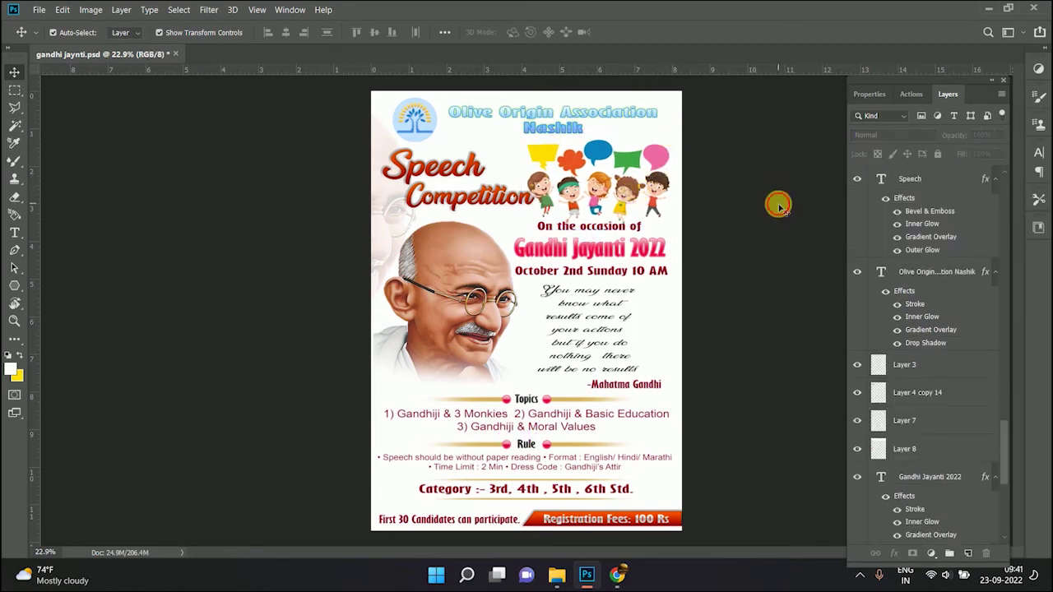
{"action": "left_click", "coordinate": [513, 198]}
{"action": "left_click", "coordinate": [745, 179]}
{"action": "left_click", "coordinate": [440, 174]}
{"action": "left_click", "coordinate": [513, 206]}
{"action": "left_click", "coordinate": [355, 133]}
Add a horizontal guide at about Y 1.305 in, just below the Nashik header text
{"action": "left_click_drag", "start_coordinate": [502, 77], "coordinate": [507, 145]}
{"action": "left_click", "coordinate": [614, 212]}
{"action": "left_click", "coordinate": [724, 211]}
{"action": "left_click", "coordinate": [14, 90]}
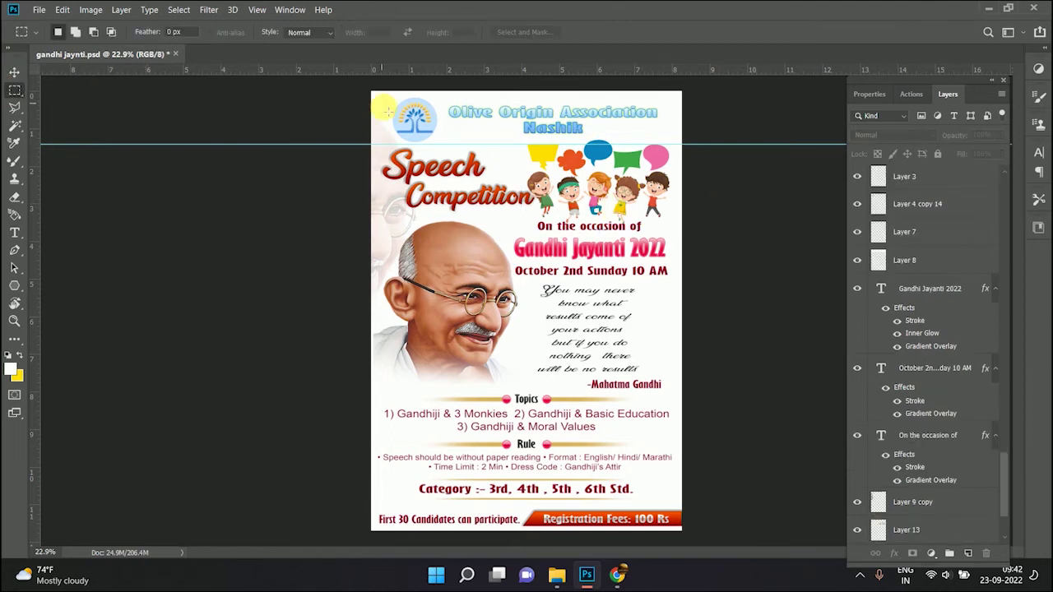
Select the header band (Layer 8) and raise its opacity from 22% to 100%
{"action": "left_click", "coordinate": [14, 71]}
{"action": "left_click", "coordinate": [482, 135]}
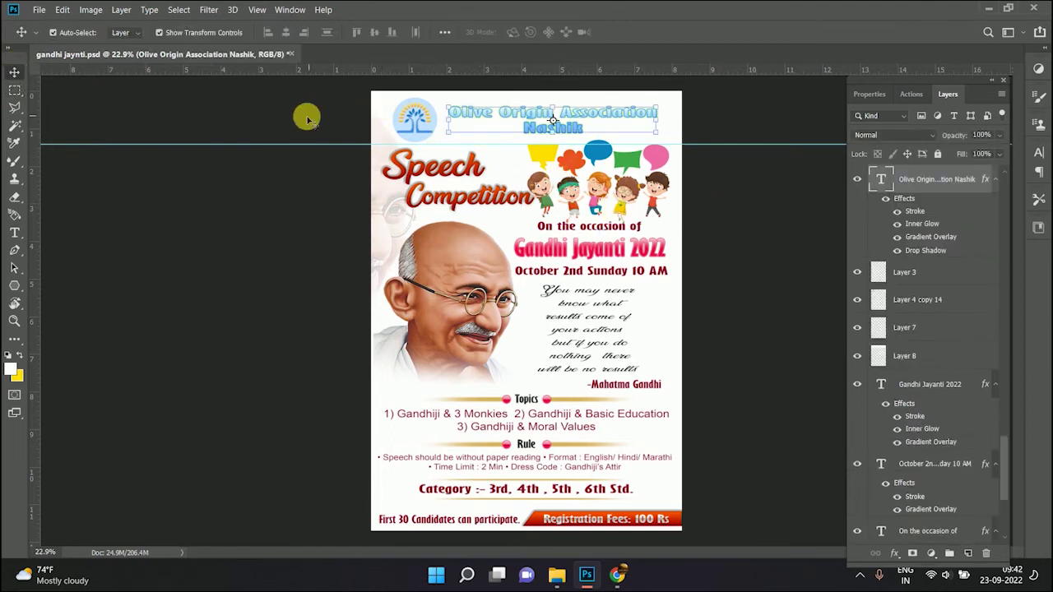
{"action": "left_click", "coordinate": [381, 121]}
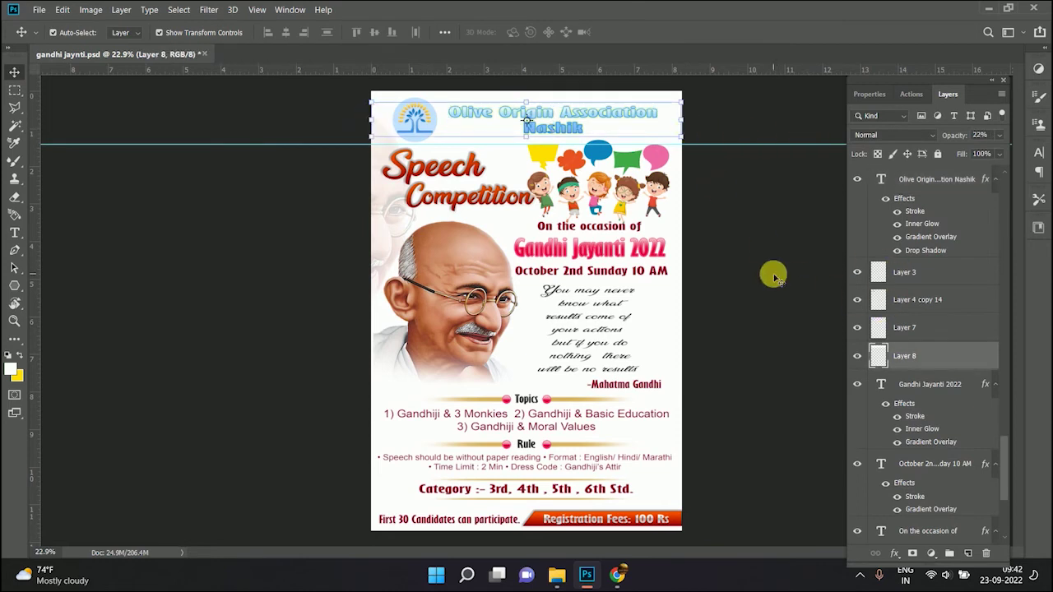
{"action": "key", "text": "ctrl"}
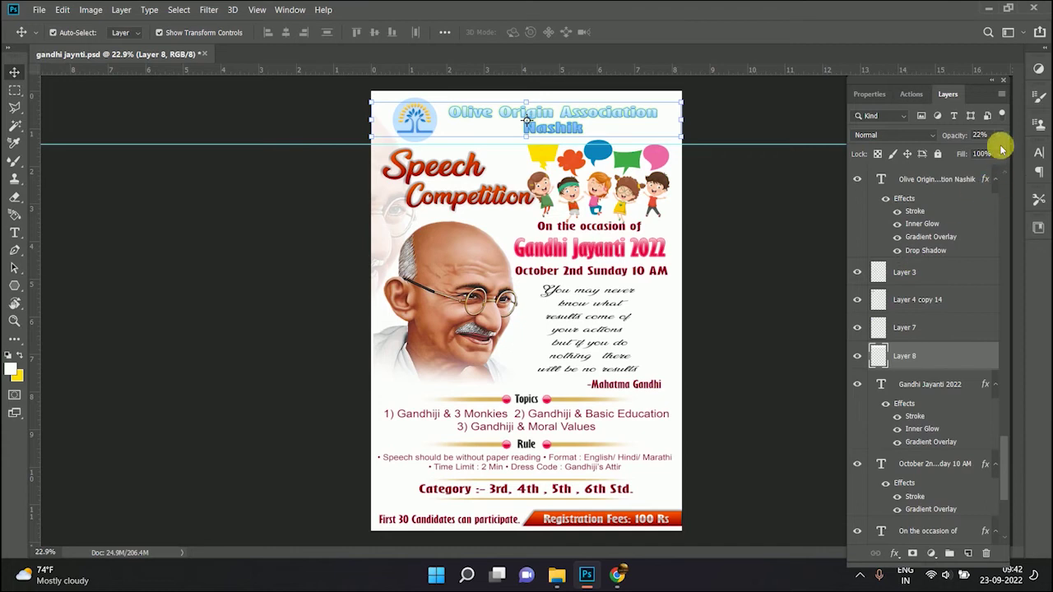
{"action": "left_click", "coordinate": [998, 135]}
{"action": "left_click_drag", "start_coordinate": [951, 151], "coordinate": [1041, 150]}
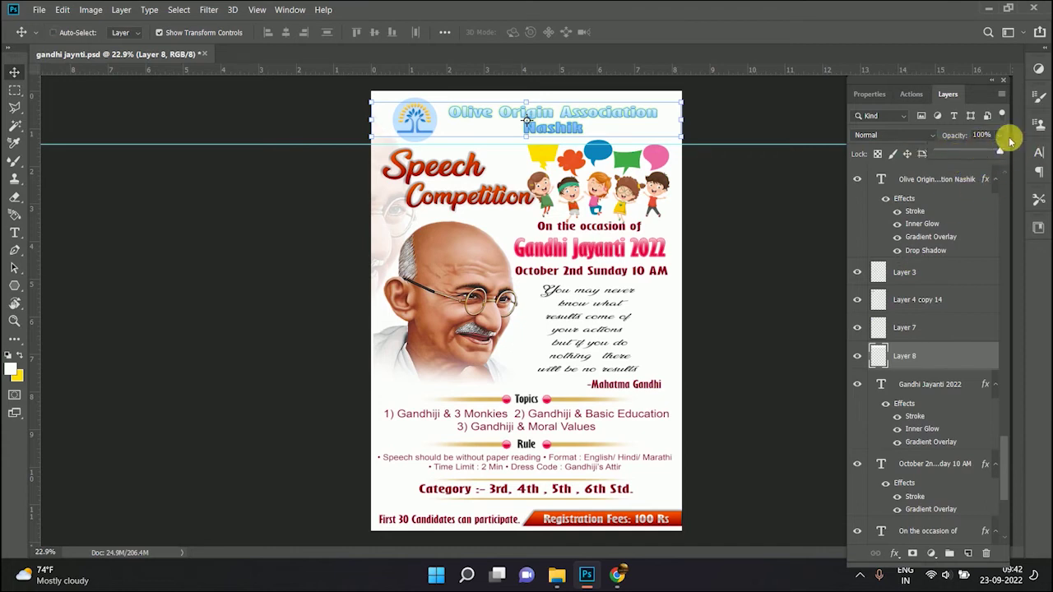
{"action": "key", "text": "ctrl+u"}
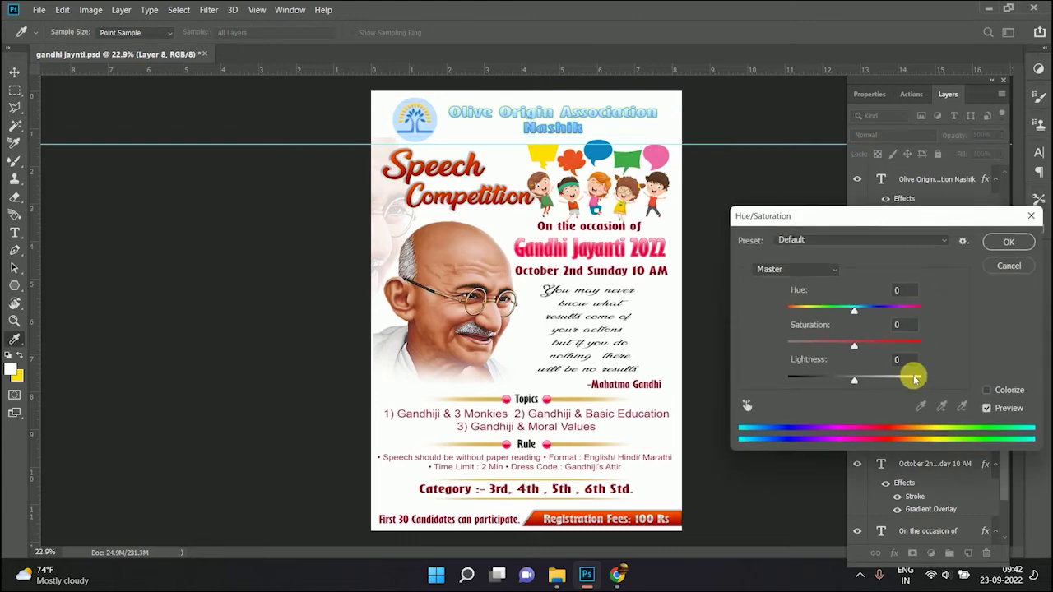
Colourise the header band light blue with hue 208, saturation 100, lightness -12
{"action": "left_click", "coordinate": [1009, 266]}
{"action": "key", "text": "ctrl"}
{"action": "key", "text": "ctrl+u"}
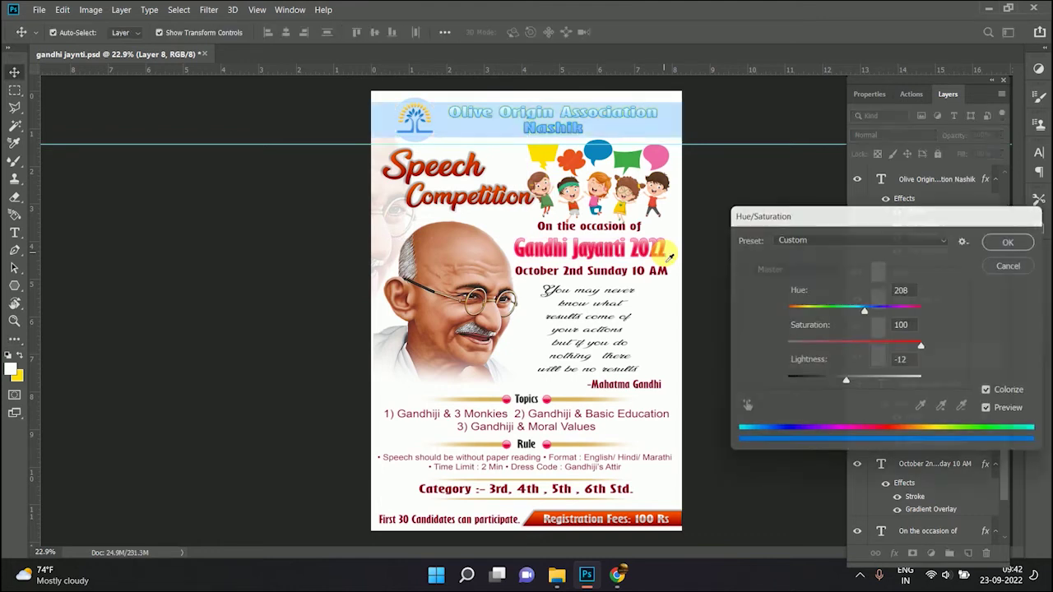
{"action": "key", "text": "Return"}
{"action": "left_click", "coordinate": [788, 209]}
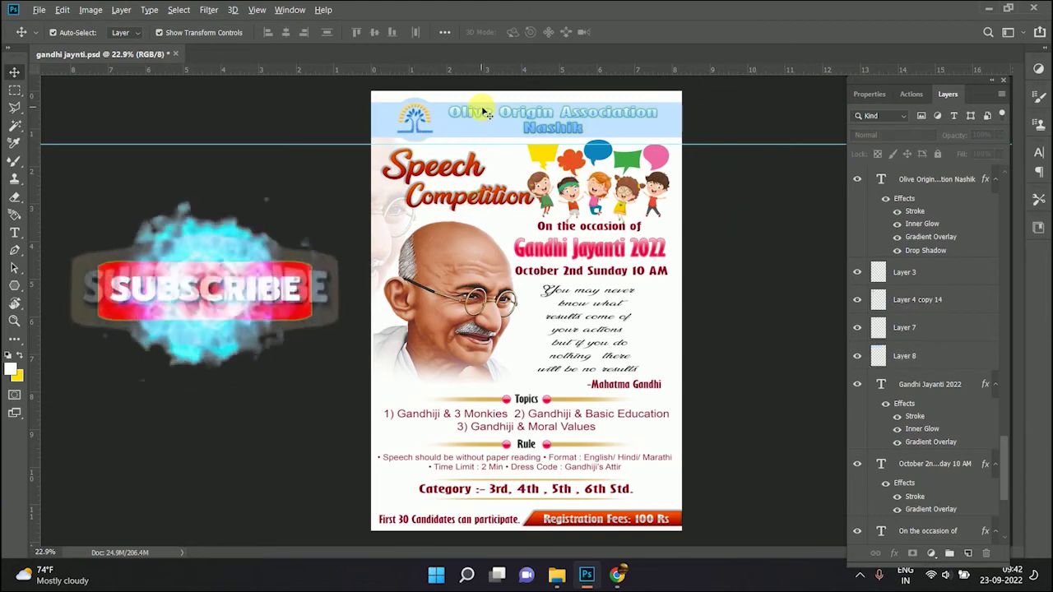
Add a drop shadow to the logo's round backing (Layer 7) and clear the guide
{"action": "scroll", "coordinate": [422, 111], "scroll_direction": "up", "scroll_amount": 2}
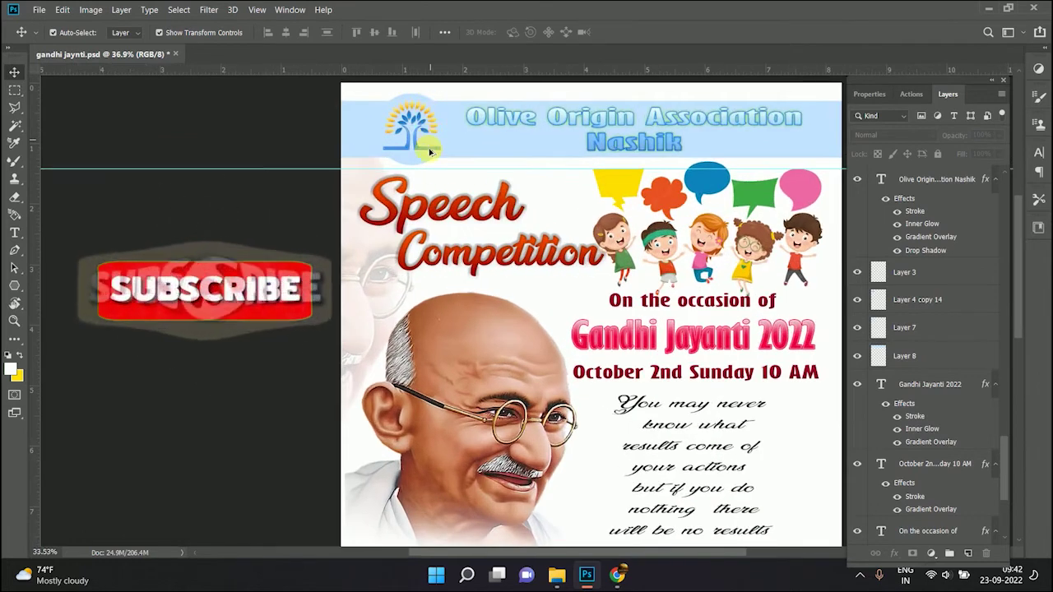
{"action": "scroll", "coordinate": [428, 147], "scroll_direction": "down", "scroll_amount": 2}
{"action": "scroll", "coordinate": [428, 147], "scroll_direction": "down", "scroll_amount": 1}
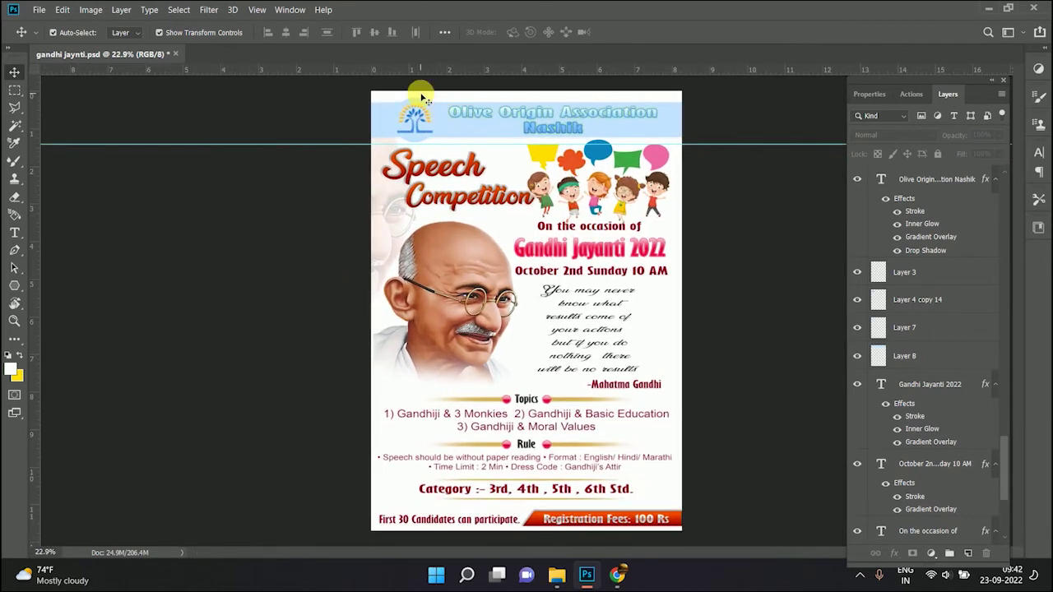
{"action": "left_click", "coordinate": [416, 102]}
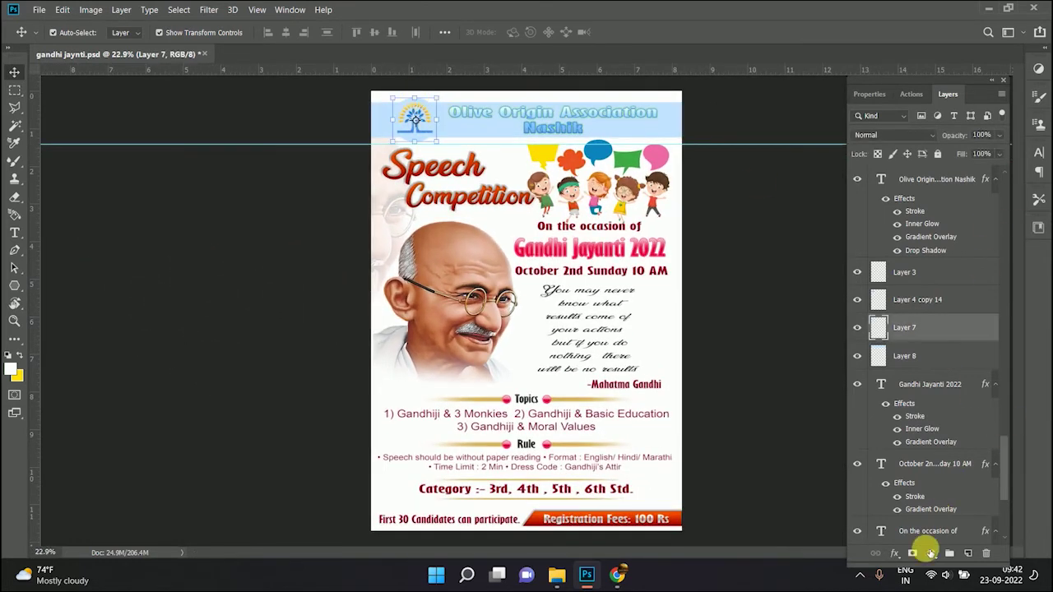
{"action": "left_click", "coordinate": [894, 554]}
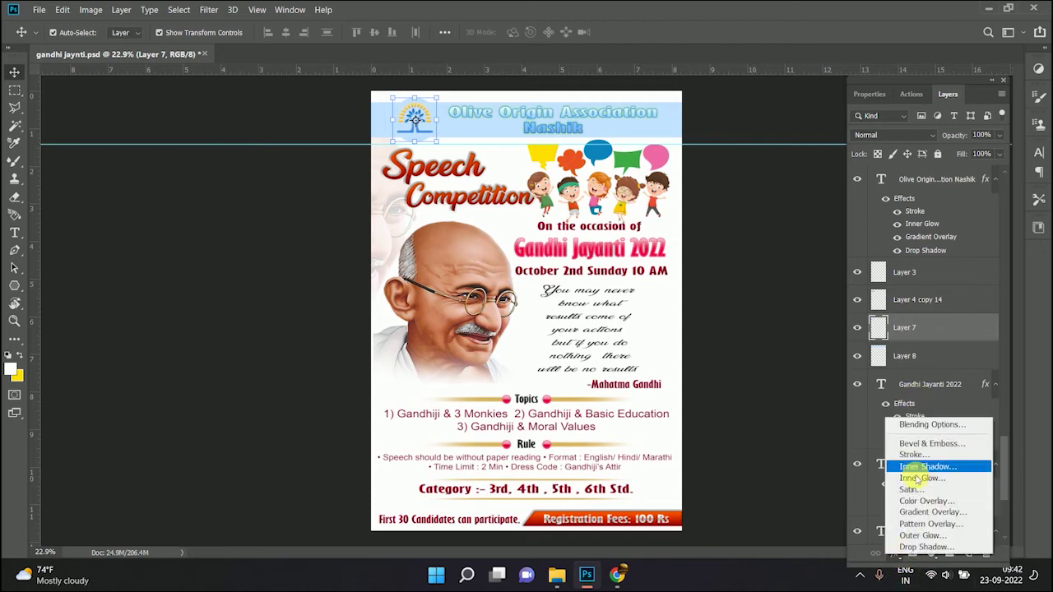
{"action": "left_click", "coordinate": [906, 547]}
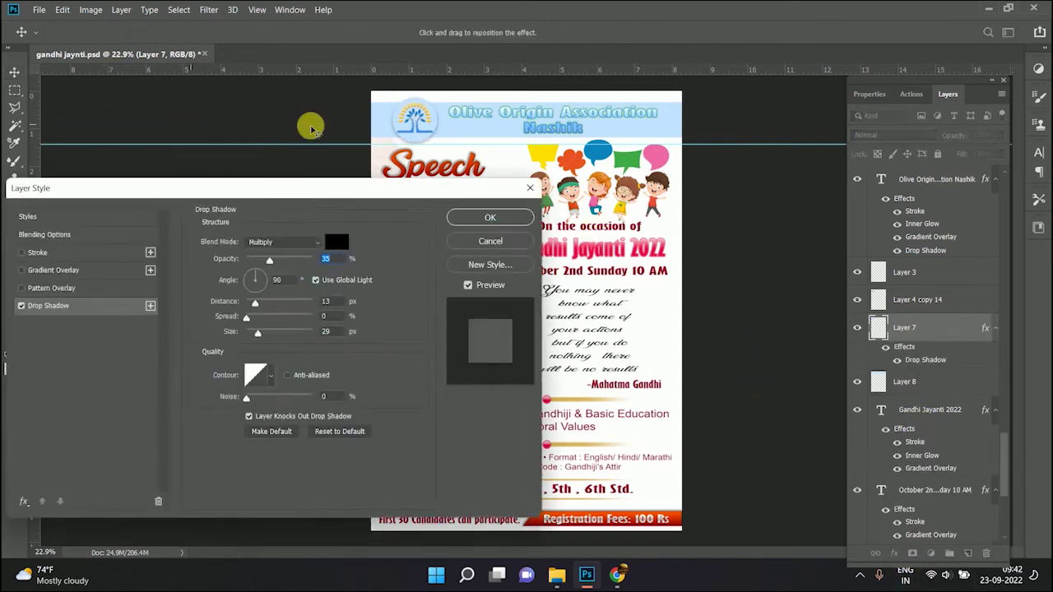
{"action": "left_click", "coordinate": [488, 218]}
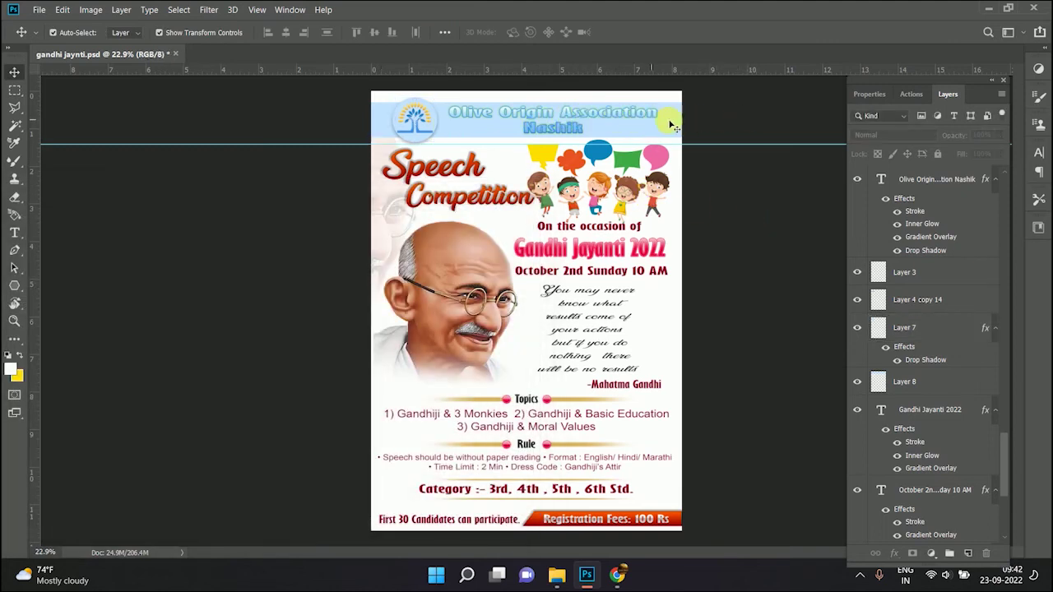
{"action": "key", "text": "ctrl+semicolon"}
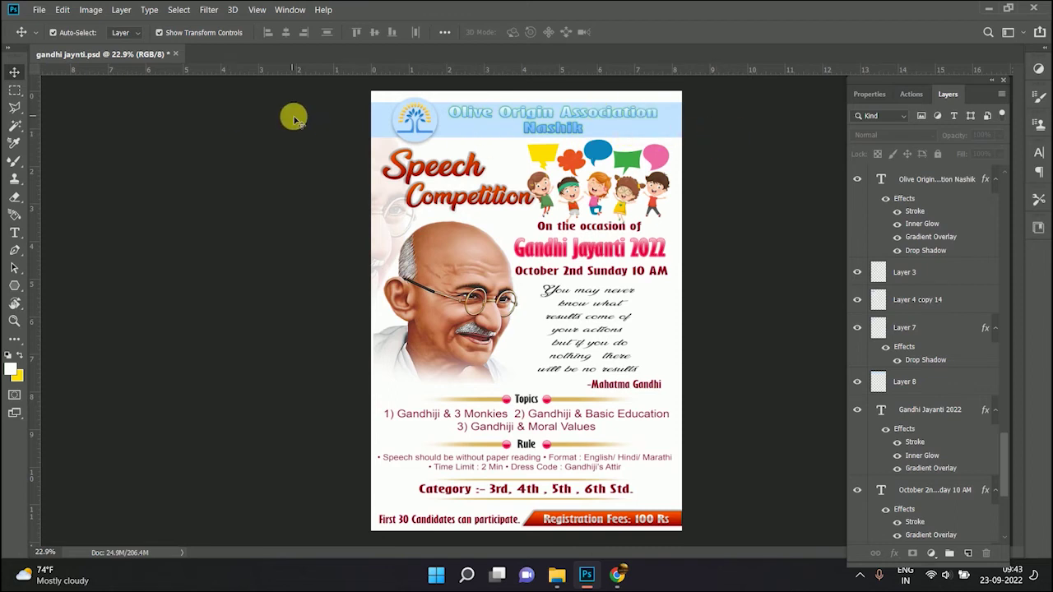
Brighten the logo backing to pure white with Lightness +100
{"action": "left_click", "coordinate": [755, 131]}
{"action": "left_click", "coordinate": [413, 144]}
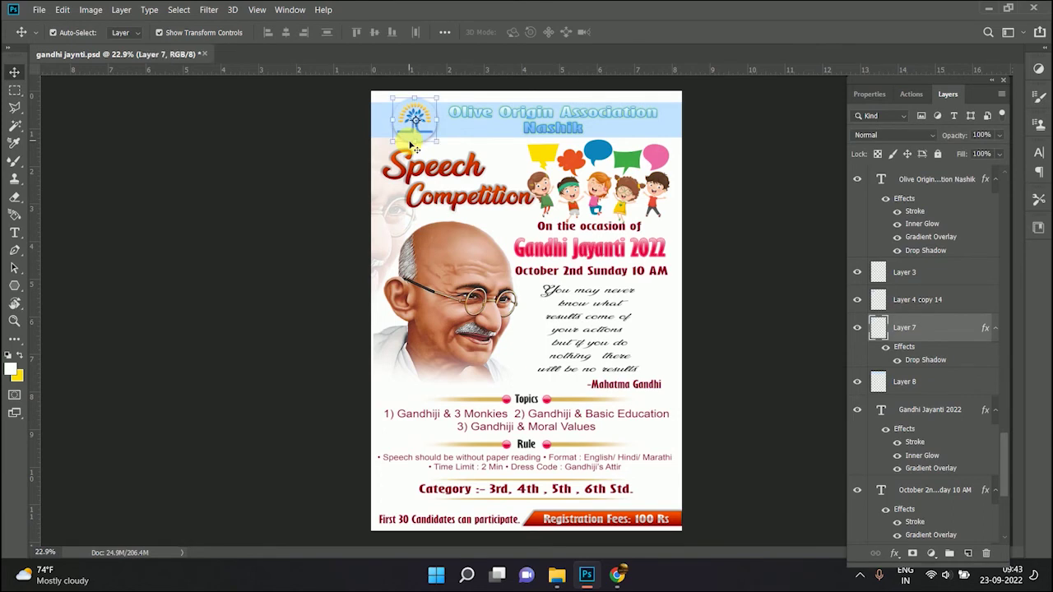
{"action": "key", "text": "ctrl+u"}
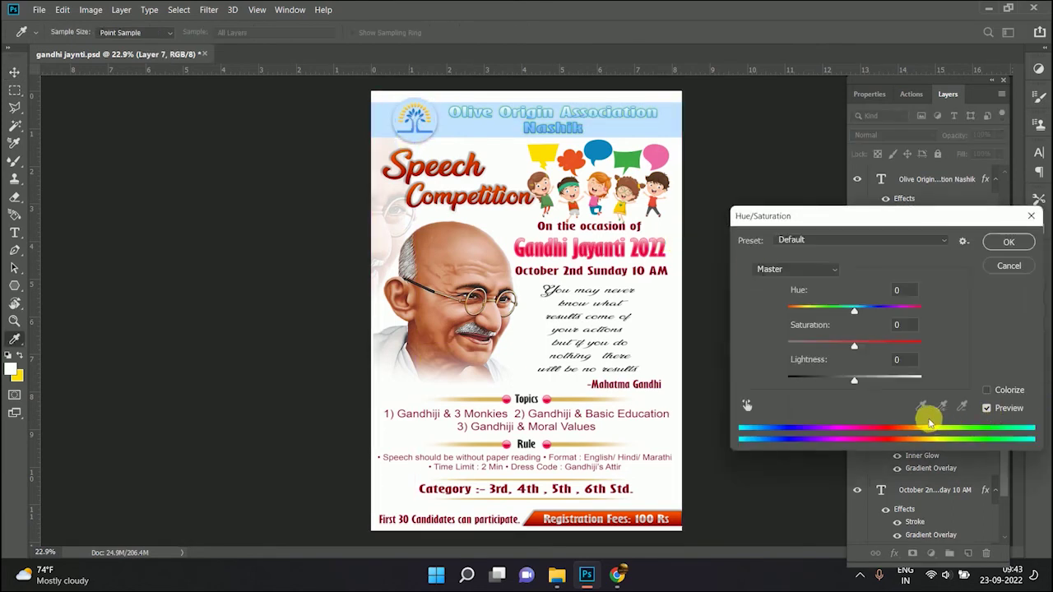
{"action": "left_click_drag", "start_coordinate": [854, 380], "coordinate": [973, 370]}
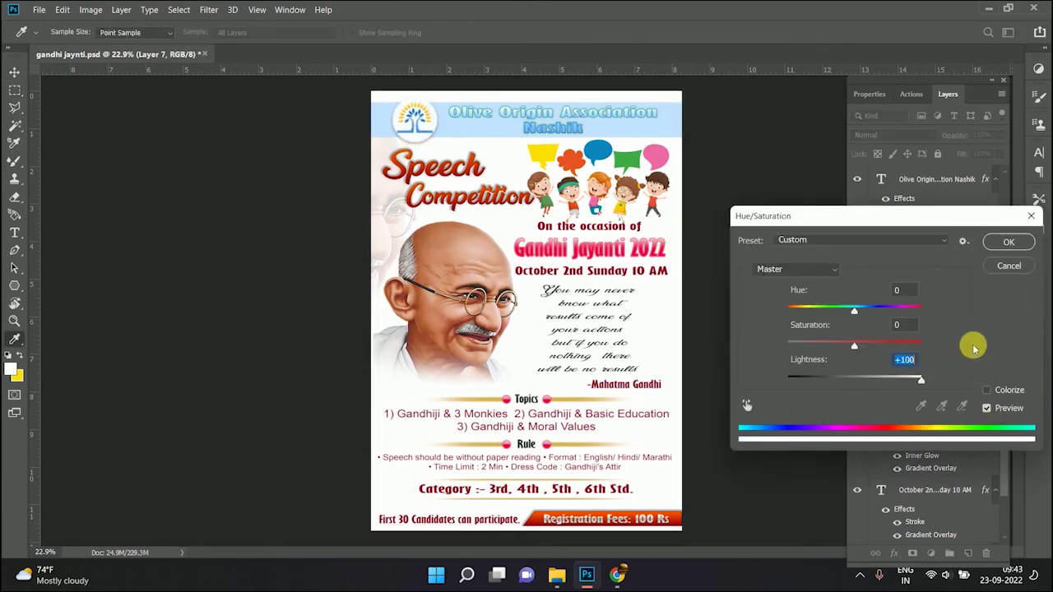
{"action": "left_click", "coordinate": [1006, 242]}
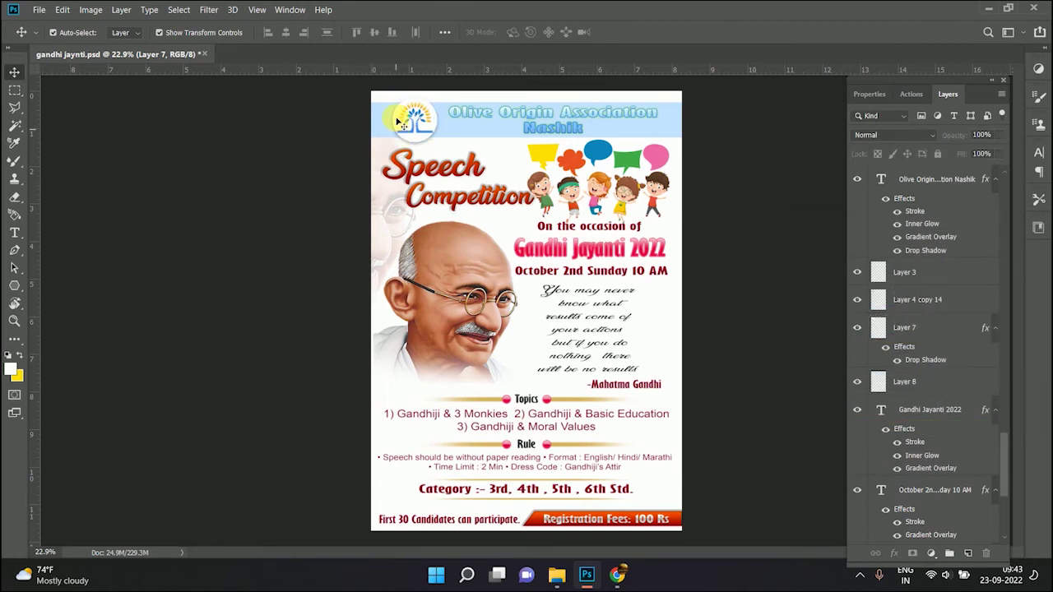
{"action": "left_click", "coordinate": [426, 135]}
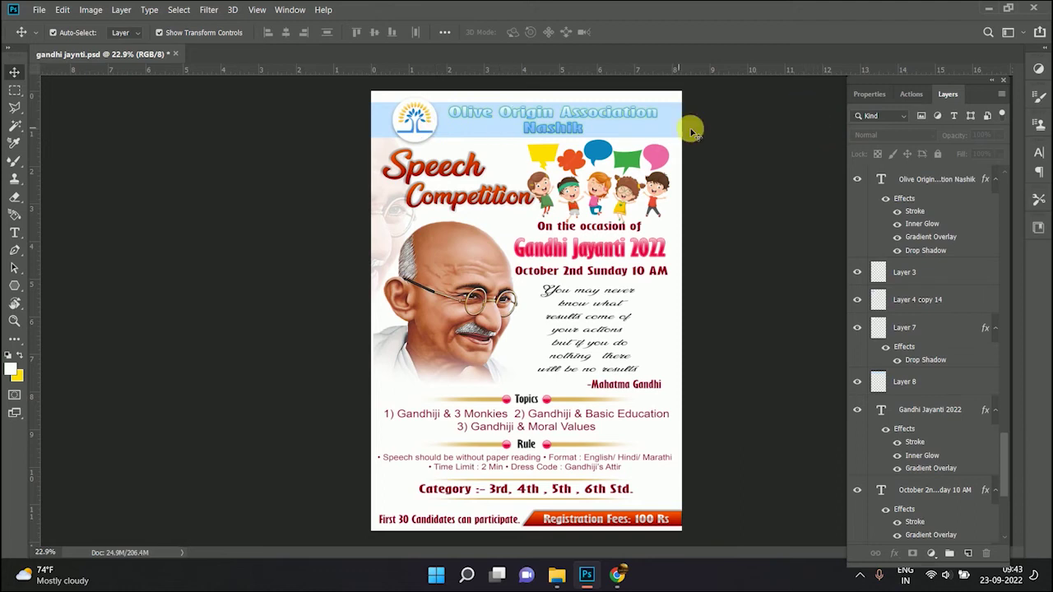
Shrink the kids clipart slightly and shift it a little right
{"action": "left_click", "coordinate": [774, 153]}
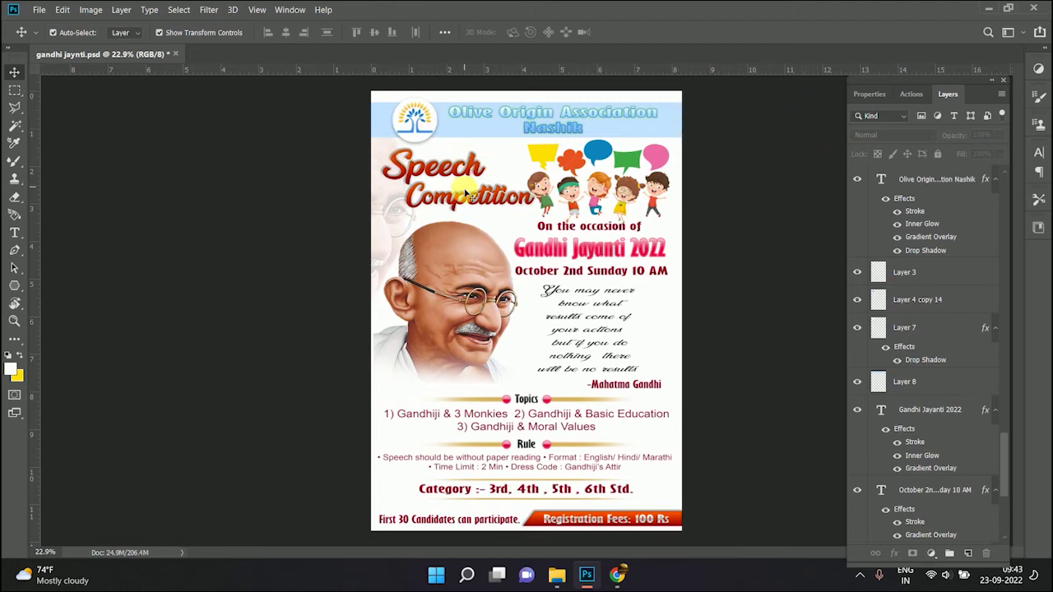
{"action": "left_click", "coordinate": [576, 189]}
{"action": "left_click", "coordinate": [729, 170]}
{"action": "left_click", "coordinate": [642, 184]}
{"action": "key", "text": "ctrl+t"}
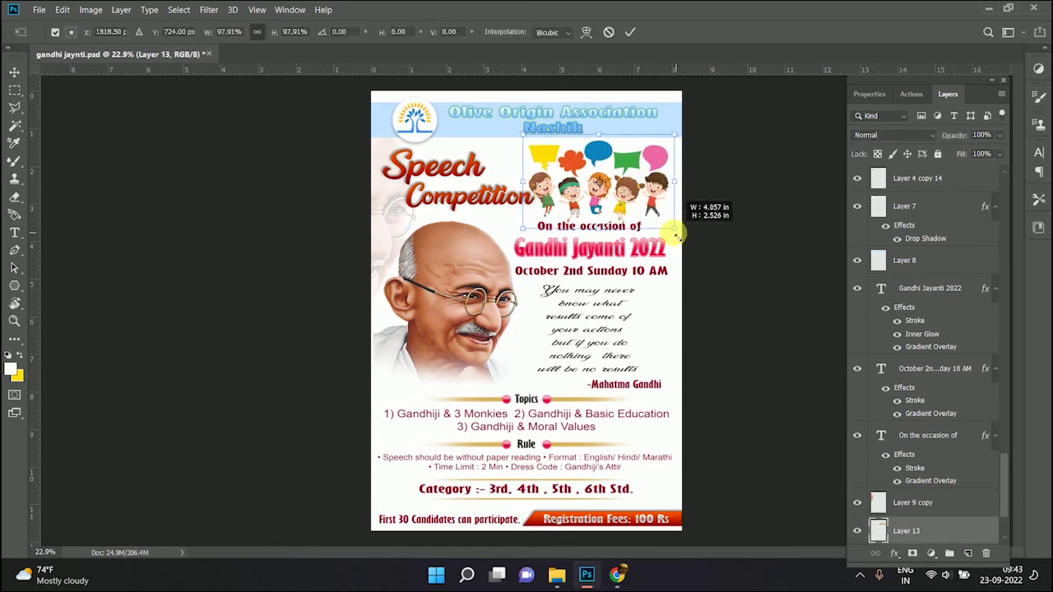
{"action": "left_click_drag", "start_coordinate": [679, 233], "coordinate": [671, 224]}
{"action": "key", "text": "Return"}
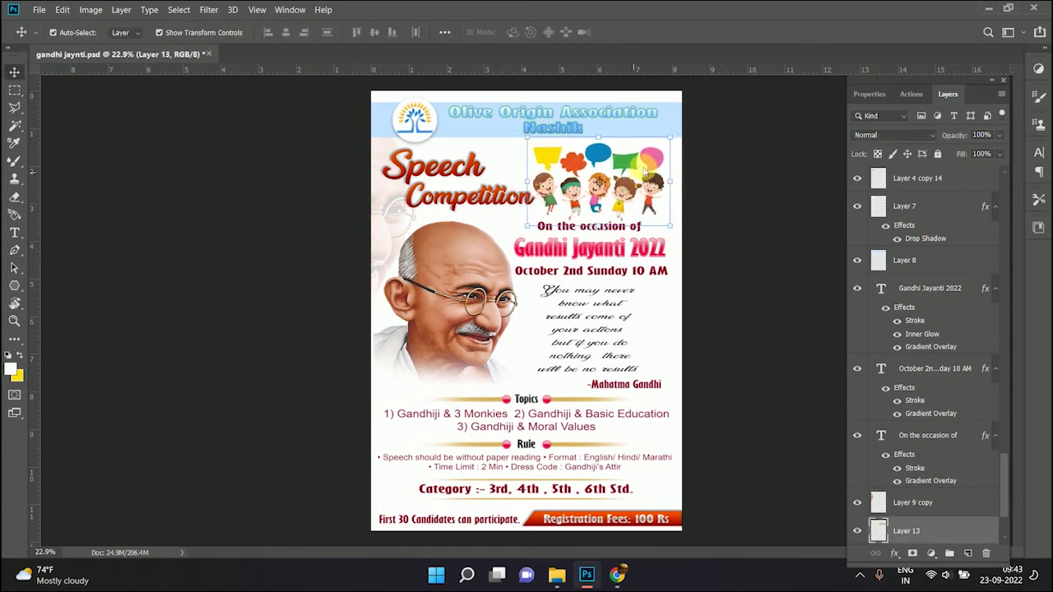
{"action": "left_click_drag", "start_coordinate": [651, 163], "coordinate": [661, 163]}
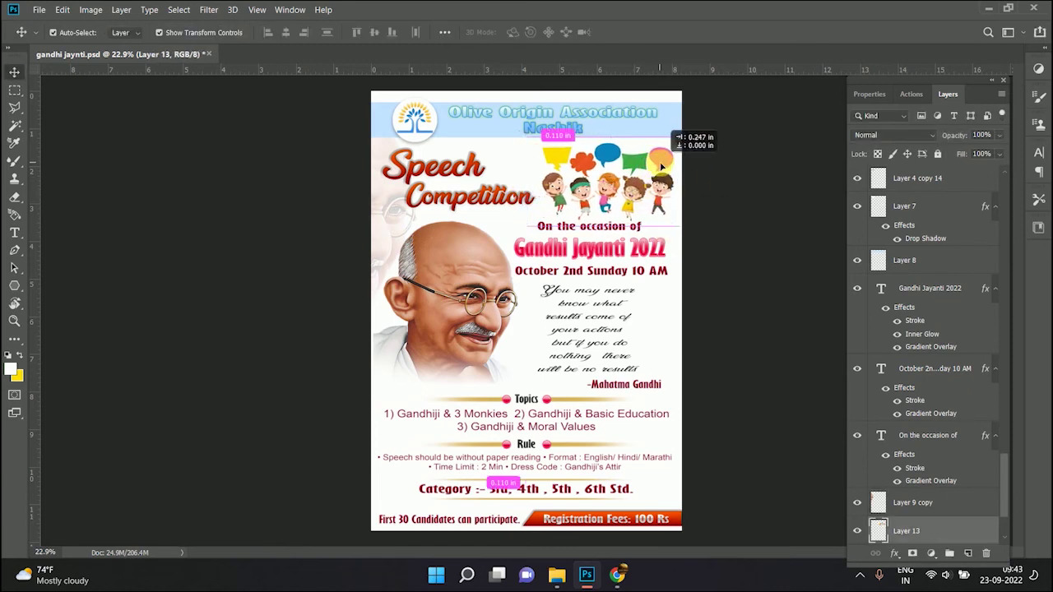
Enlarge the Competition heading slightly
{"action": "left_click", "coordinate": [503, 193]}
{"action": "key", "text": "ctrl+t"}
{"action": "left_click_drag", "start_coordinate": [534, 214], "coordinate": [543, 223]}
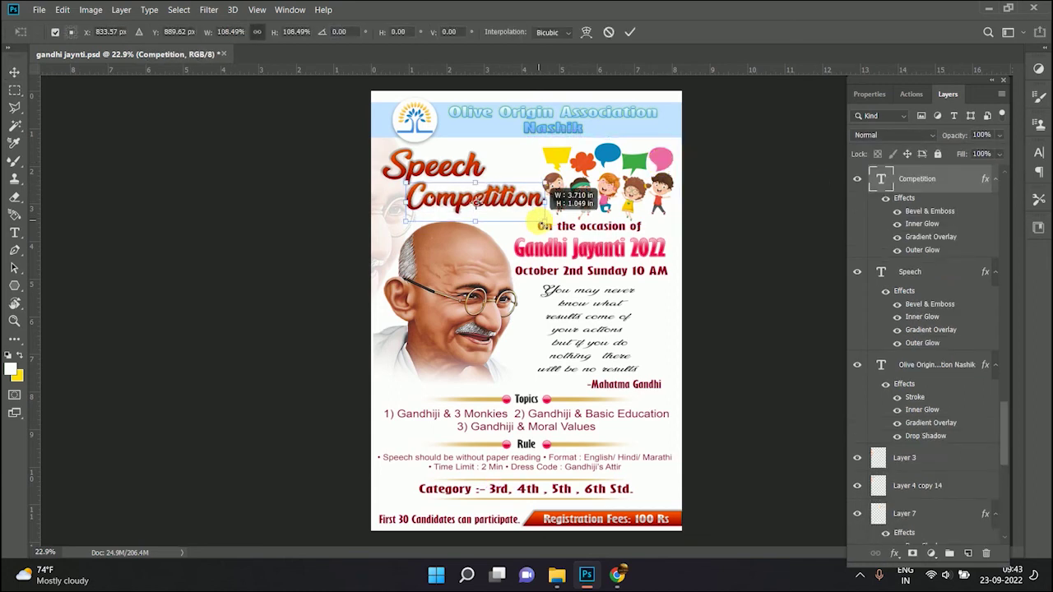
{"action": "key", "text": "Return"}
{"action": "left_click", "coordinate": [743, 198]}
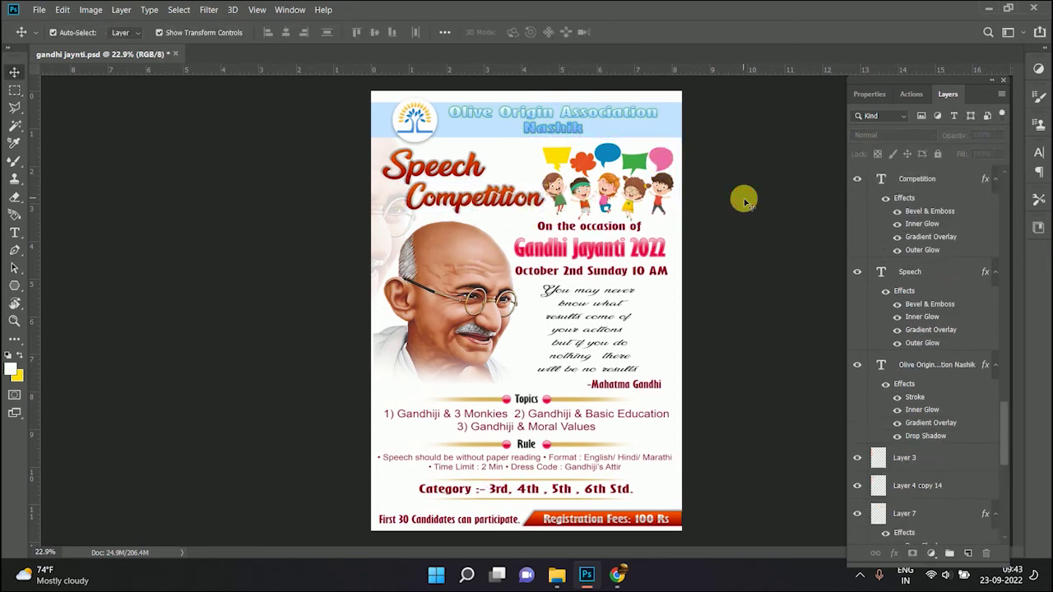
Delete the faded Gandhi image layer, Layer 9 copy
{"action": "left_click_drag", "start_coordinate": [419, 211], "coordinate": [382, 224]}
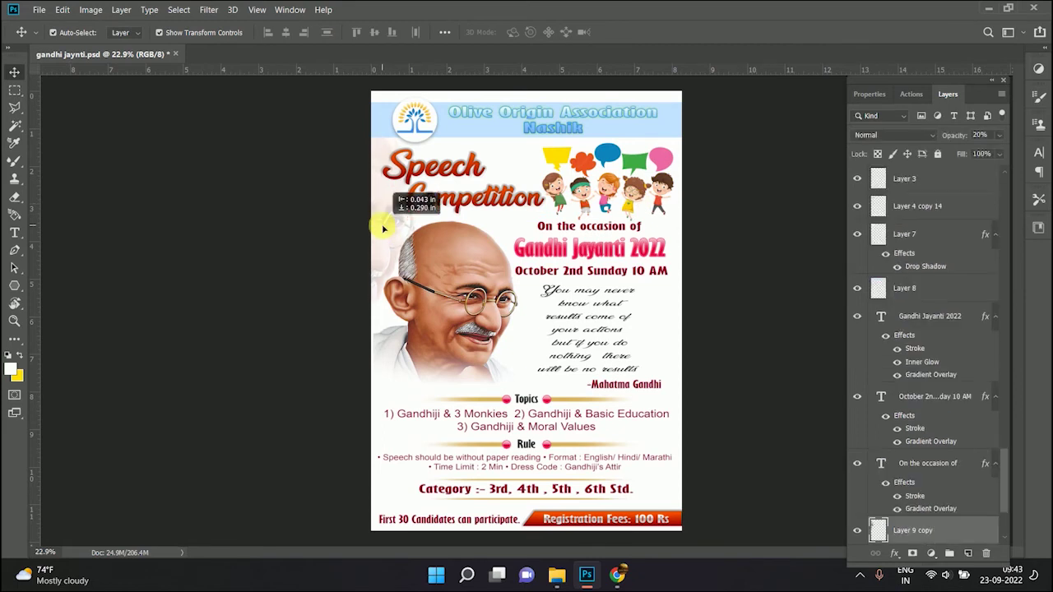
{"action": "left_click", "coordinate": [737, 180]}
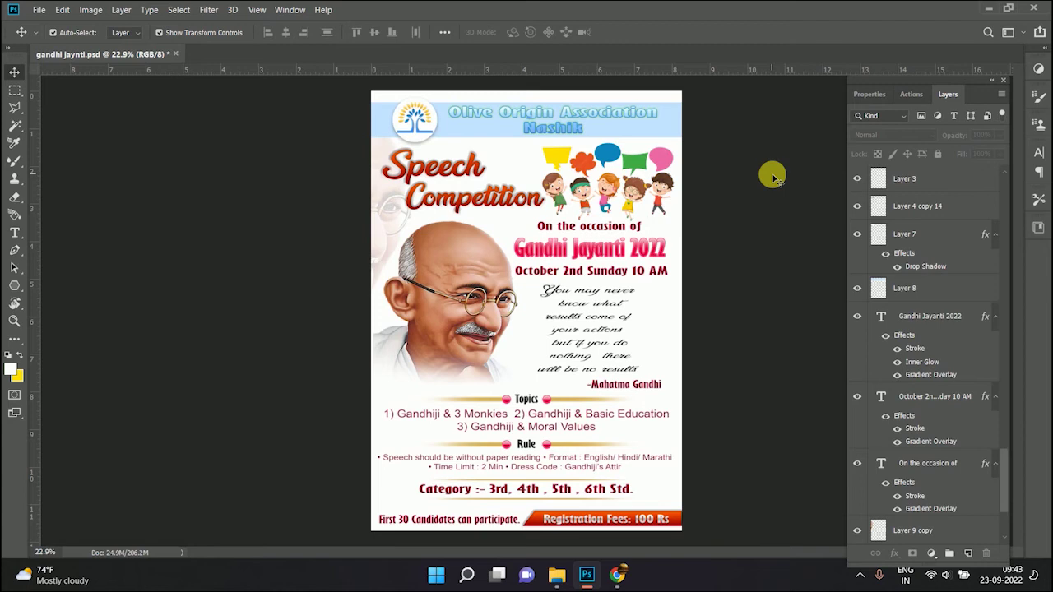
{"action": "left_click", "coordinate": [385, 219]}
{"action": "key", "text": "Delete"}
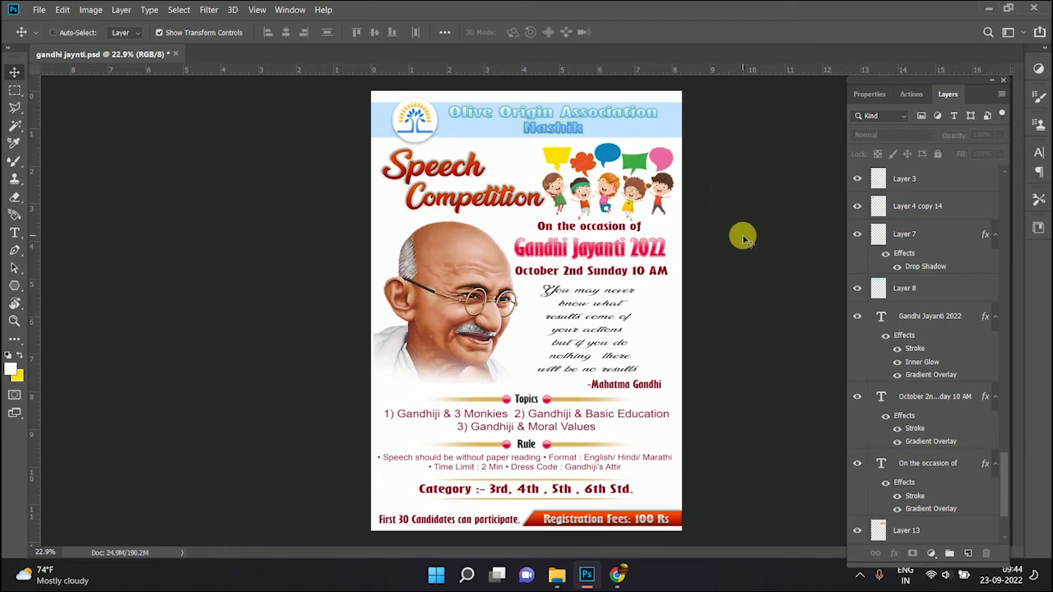
Bring back the faded Gandhi layer and move it slightly lower behind the title
{"action": "key", "text": "ctrl+v"}
{"action": "left_click", "coordinate": [751, 235]}
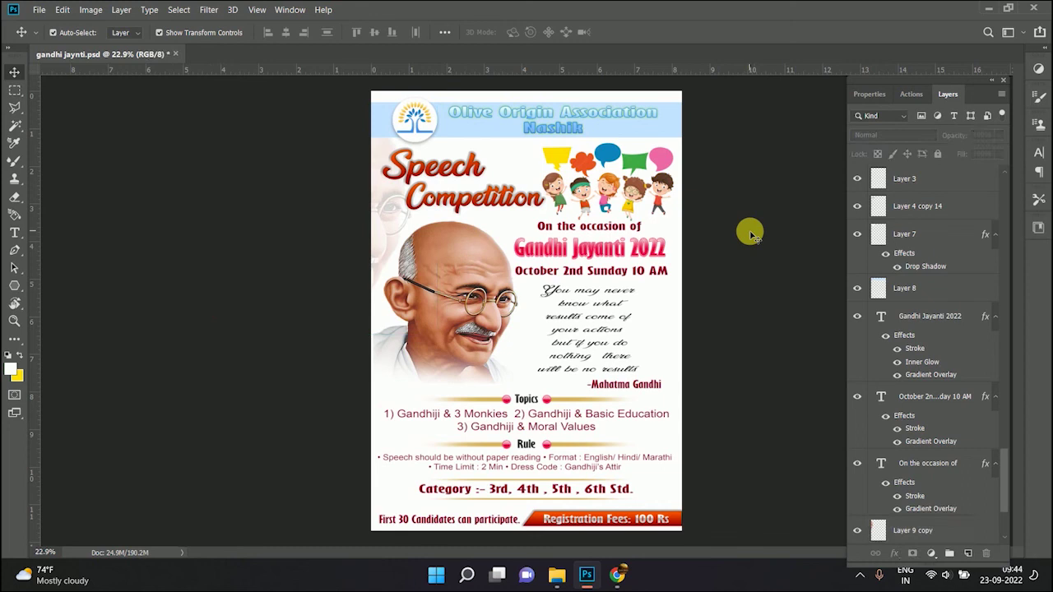
{"action": "left_click", "coordinate": [383, 219]}
{"action": "left_click_drag", "start_coordinate": [383, 219], "coordinate": [393, 192]}
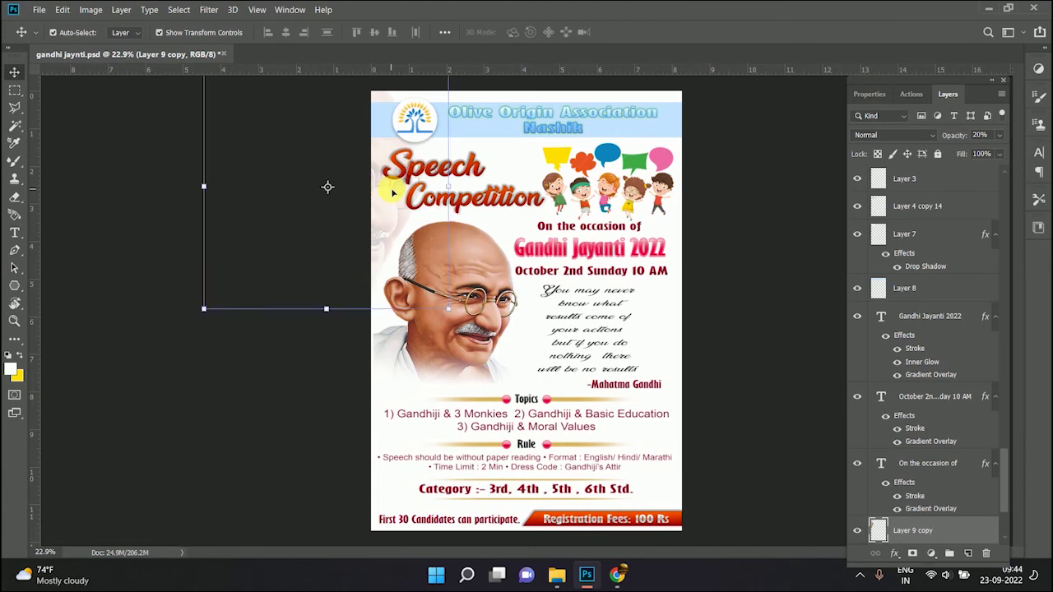
{"action": "left_click_drag", "start_coordinate": [393, 192], "coordinate": [380, 215]}
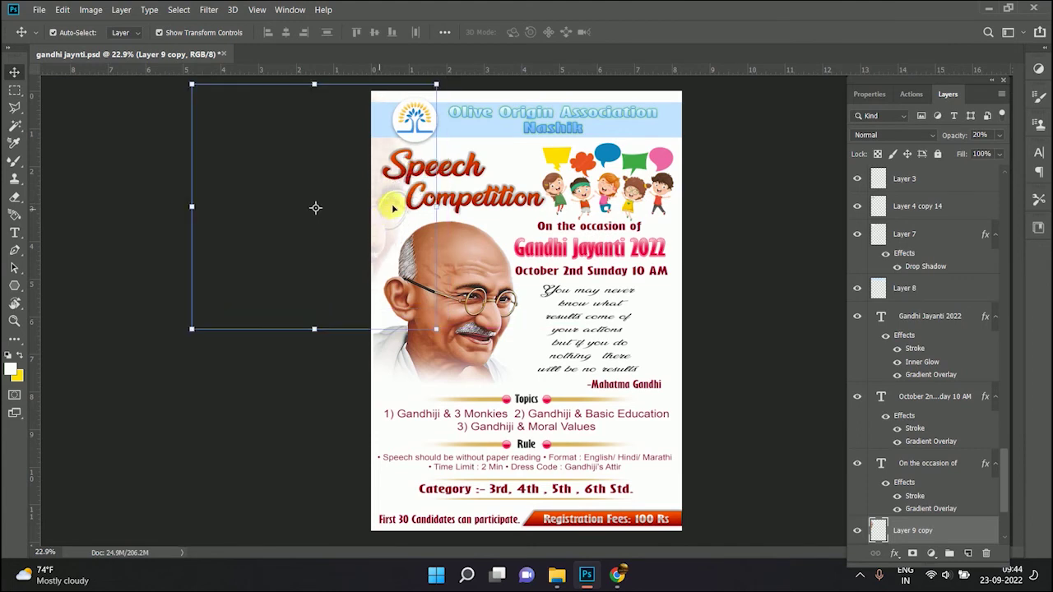
{"action": "left_click", "coordinate": [772, 173]}
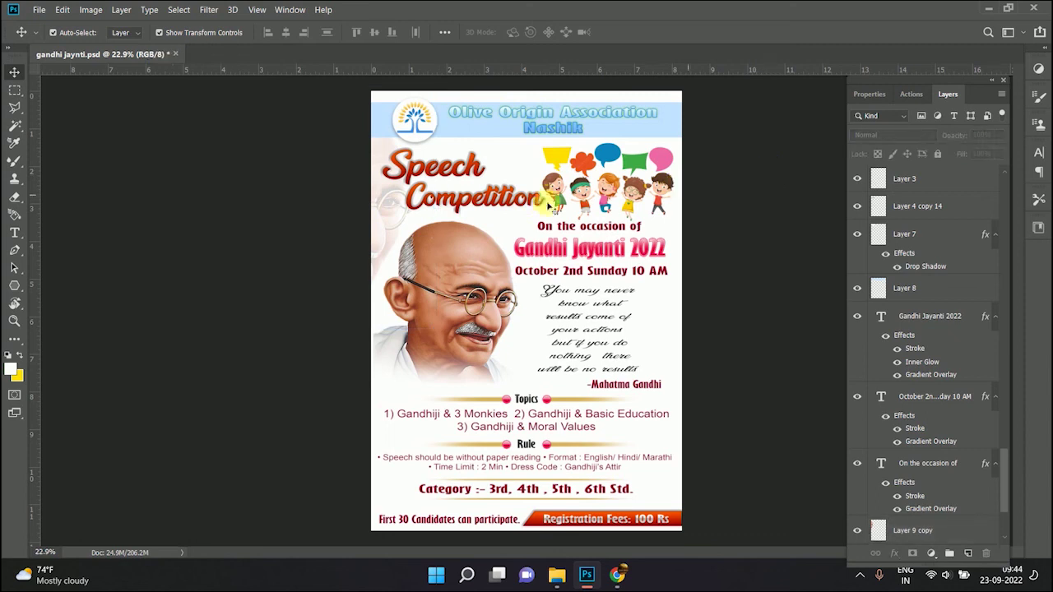
{"action": "left_click", "coordinate": [872, 189]}
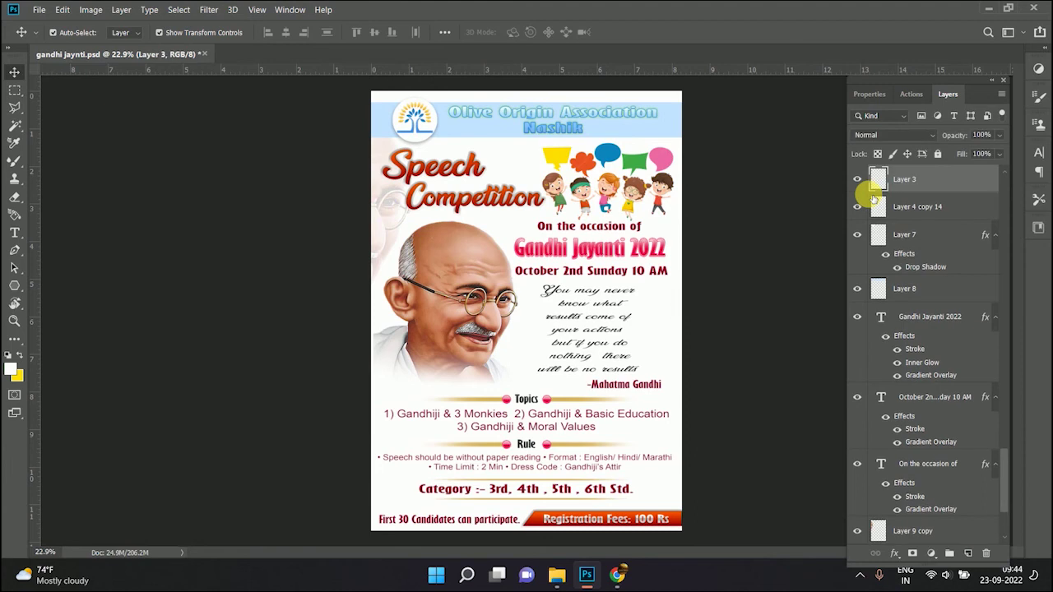
{"action": "left_click", "coordinate": [814, 210]}
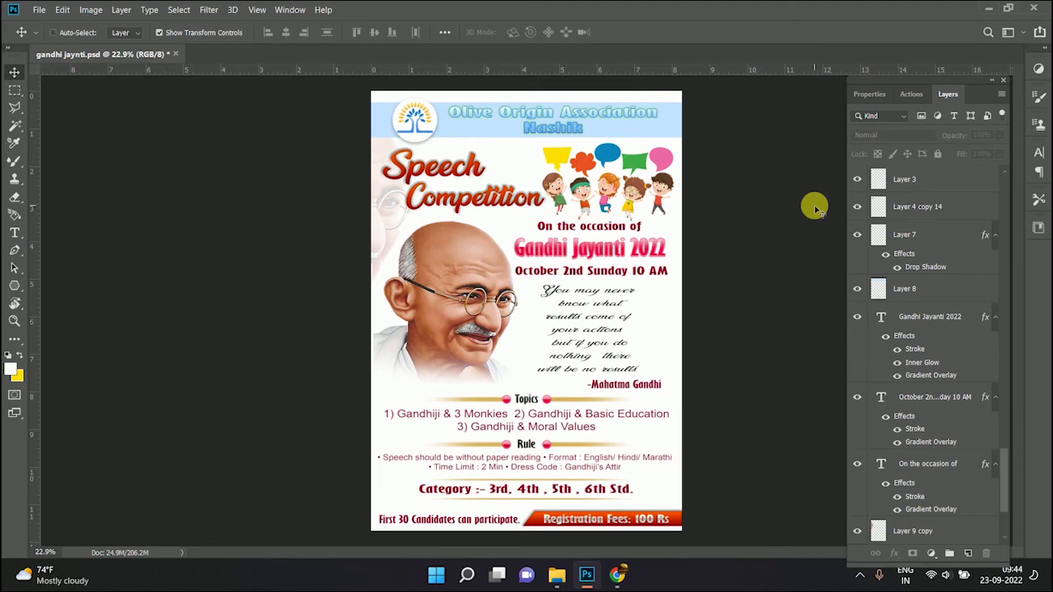
Save the poster to the Desktop as JPEG 'gandhi jaynti' at maximum quality 12
{"action": "key", "text": "ctrl+shift+s"}
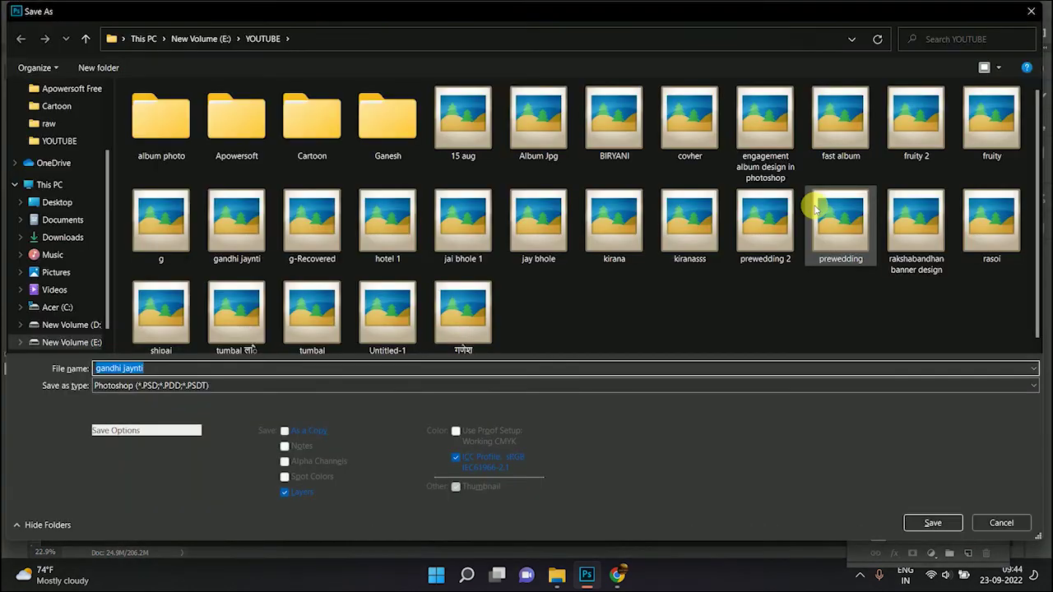
{"action": "left_click", "coordinate": [114, 387]}
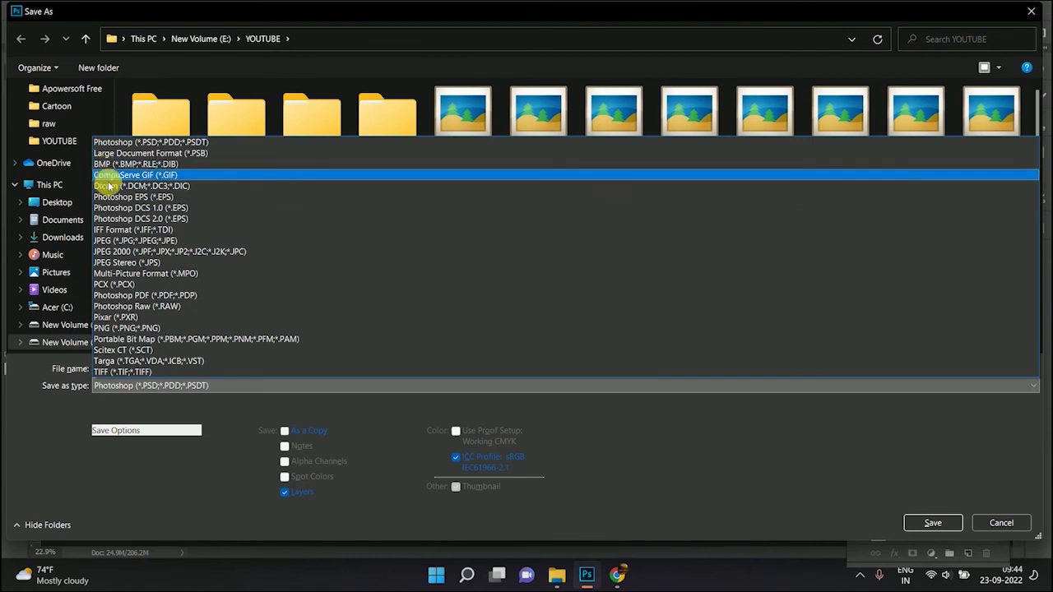
{"action": "left_click", "coordinate": [110, 242]}
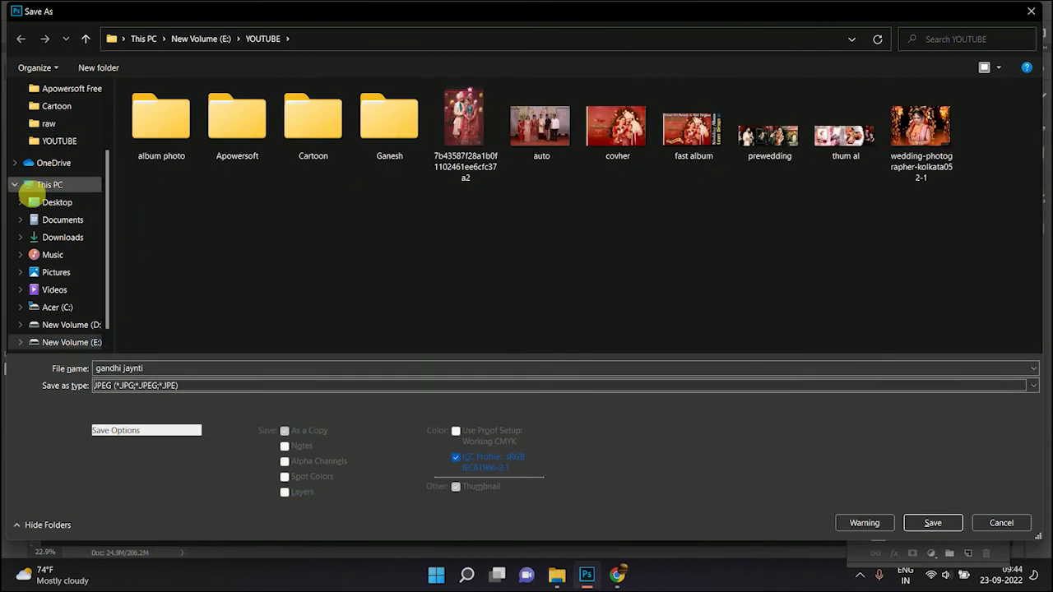
{"action": "scroll", "coordinate": [37, 189], "scroll_direction": "up", "scroll_amount": 3}
{"action": "left_click", "coordinate": [51, 111]}
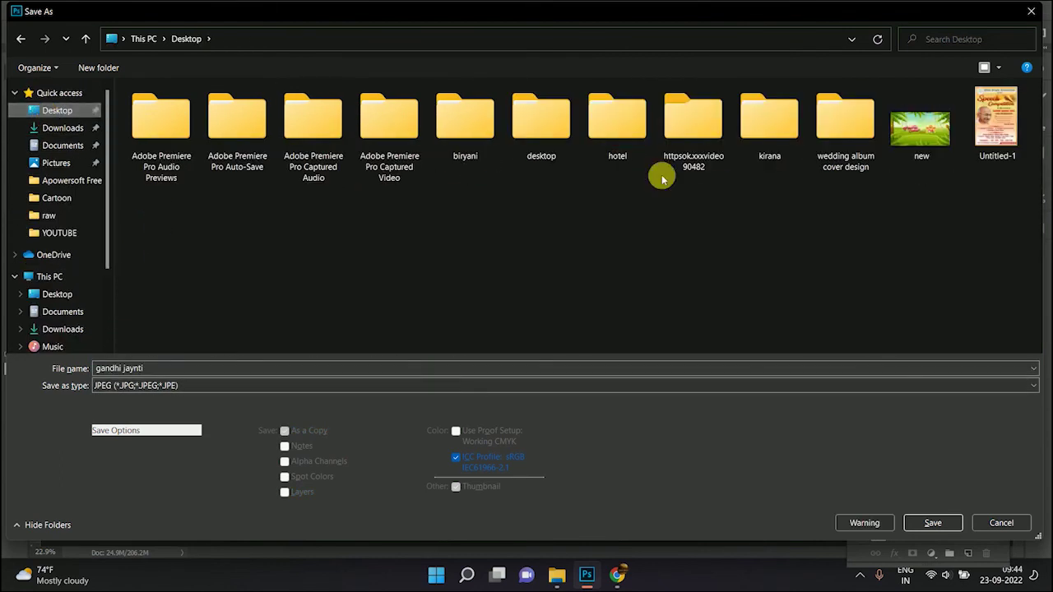
{"action": "left_click", "coordinate": [923, 525]}
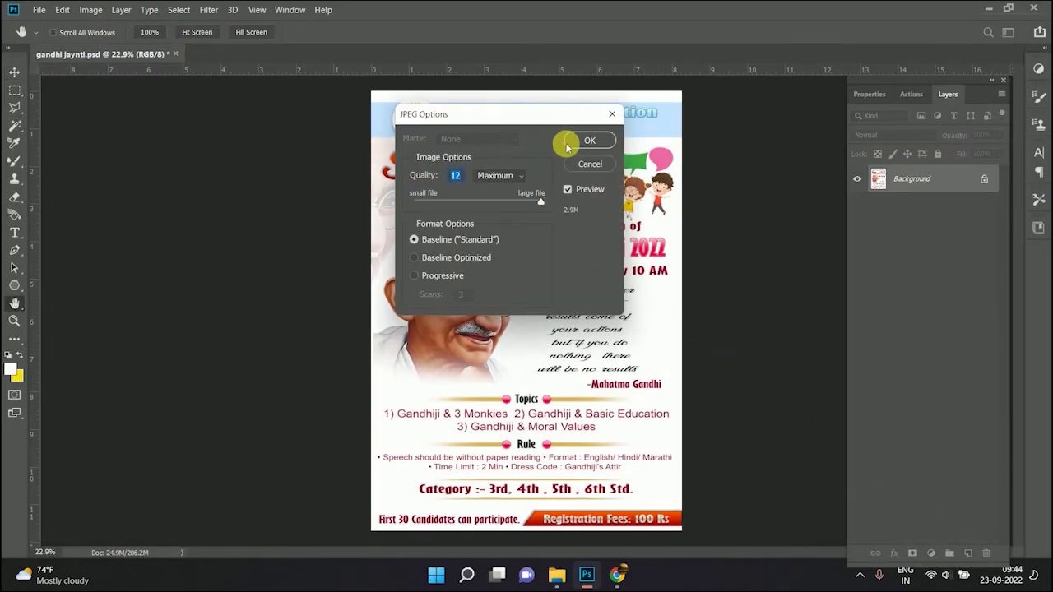
{"action": "left_click", "coordinate": [576, 140]}
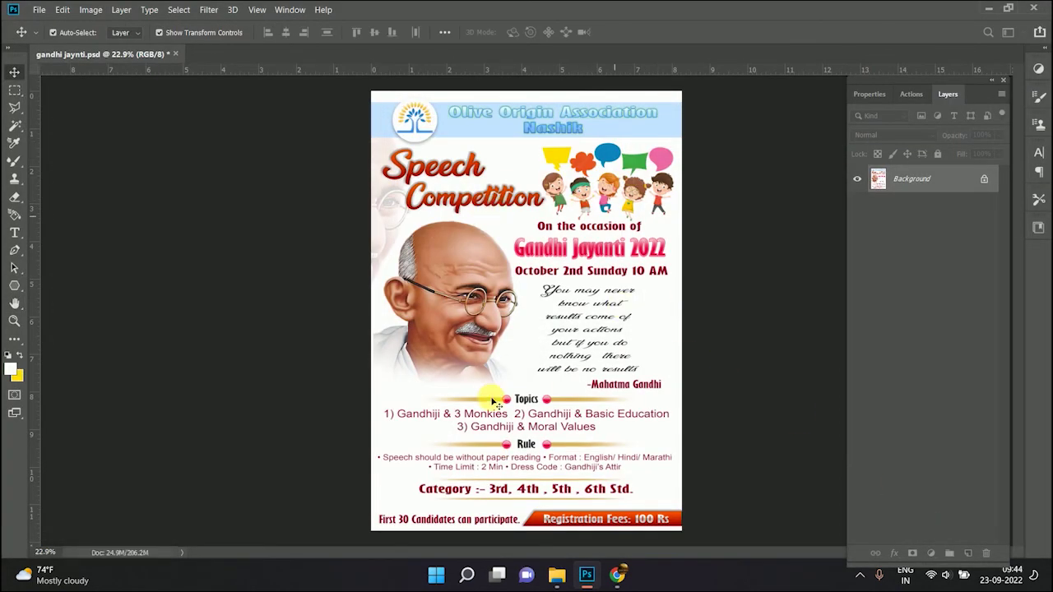
After a brief Chrome glance, set the pasteboard to black and switch to full-screen canvas view
{"action": "left_click", "coordinate": [618, 576]}
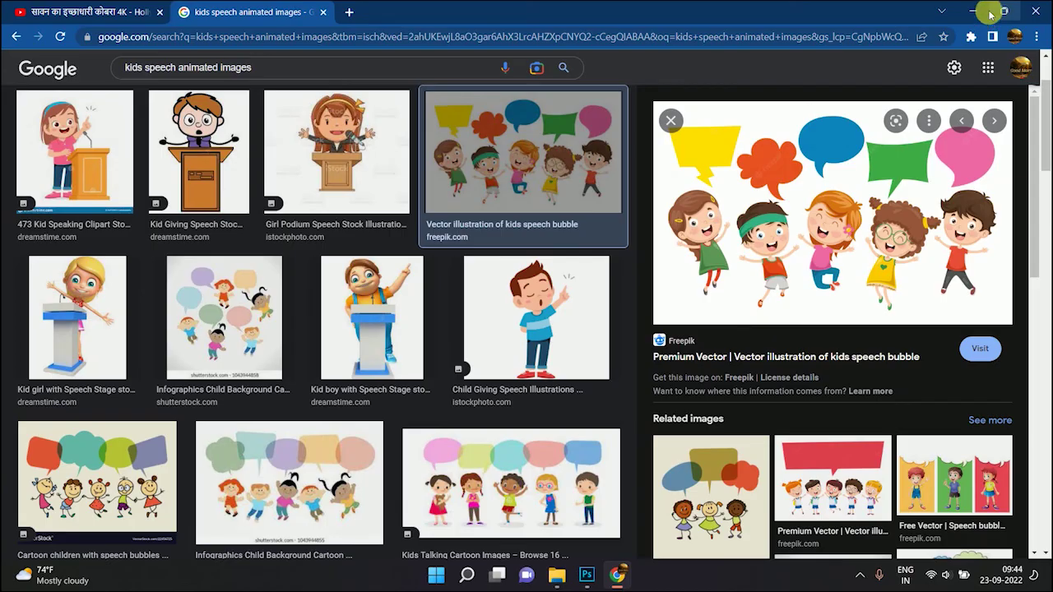
{"action": "left_click", "coordinate": [587, 574]}
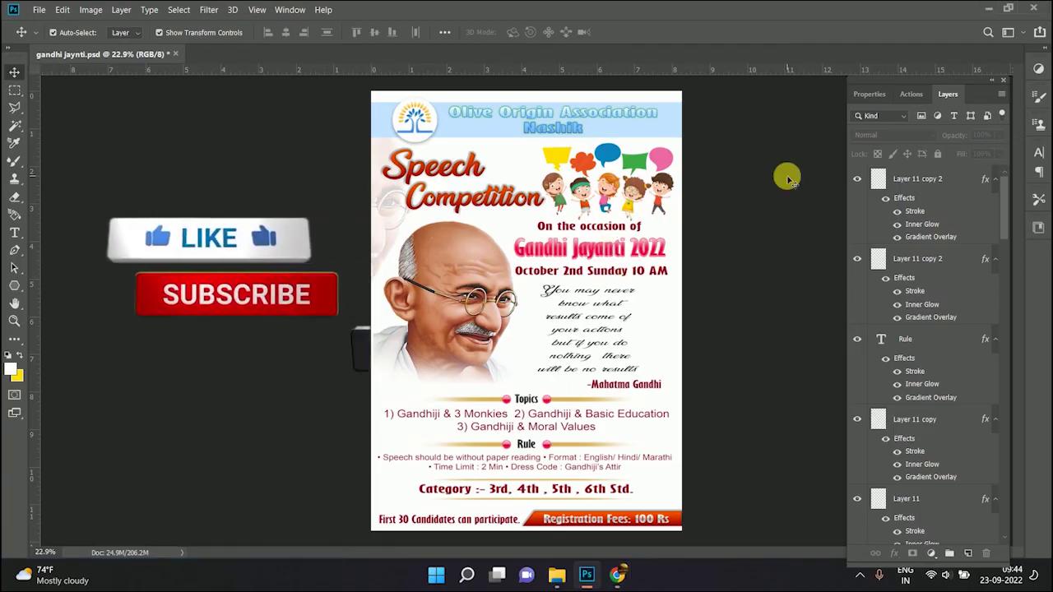
{"action": "right_click", "coordinate": [787, 179]}
{"action": "left_click", "coordinate": [794, 194]}
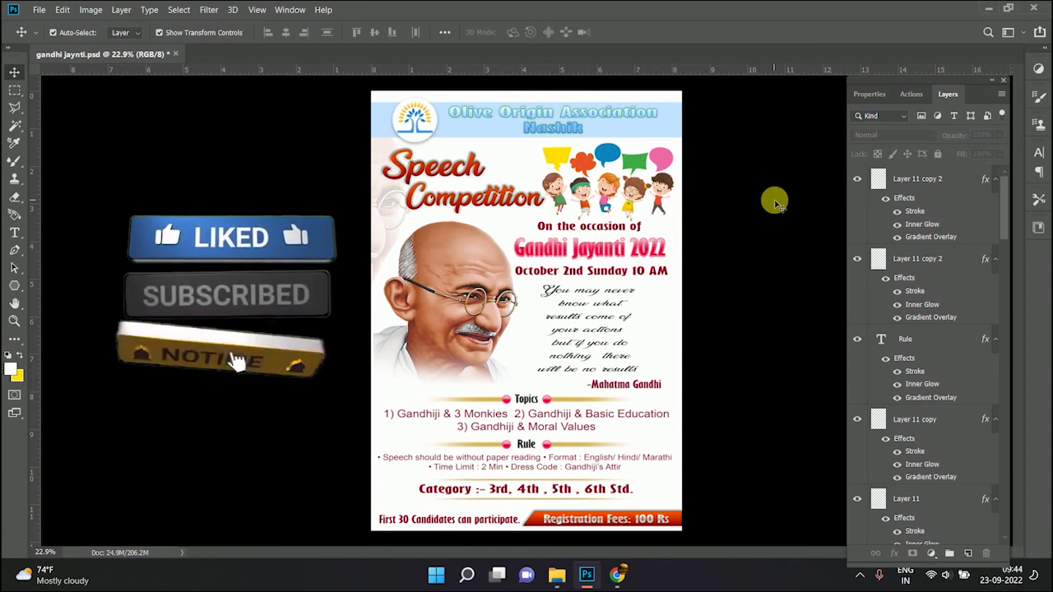
{"action": "key", "text": "f"}
{"action": "key", "text": "f"}
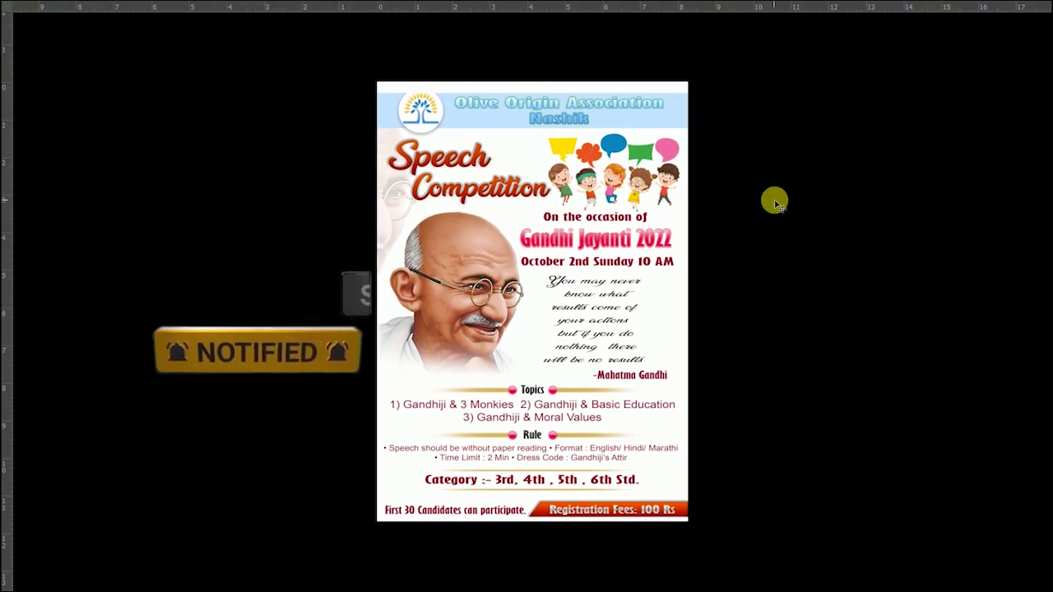
Zoom in and pan around to review the finished poster
{"action": "scroll", "coordinate": [775, 204], "scroll_direction": "up", "scroll_amount": 1}
{"action": "scroll", "coordinate": [482, 317], "scroll_direction": "up", "scroll_amount": 1}
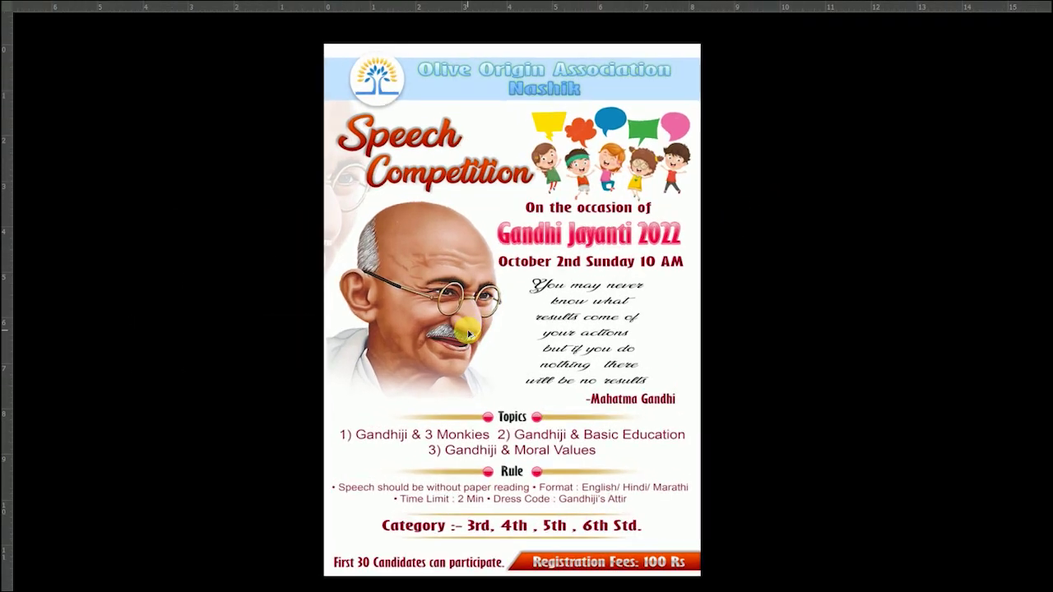
{"action": "left_click_drag", "start_coordinate": [469, 330], "coordinate": [520, 287]}
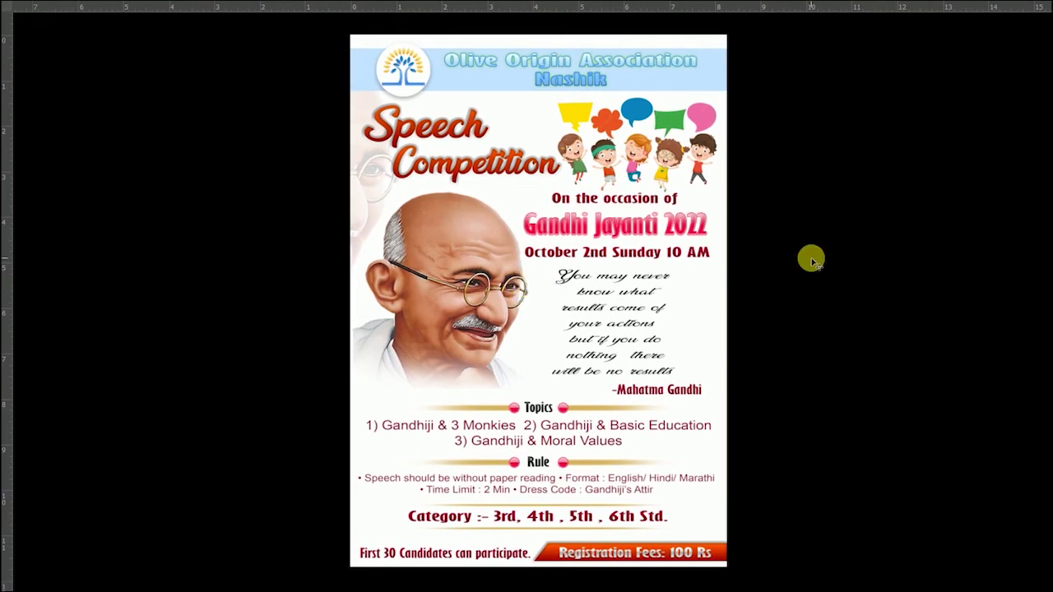
{"action": "mouse_move", "coordinate": [365, 189]}
{"action": "left_mouse_down"}
{"action": "mouse_move", "coordinate": [367, 203]}
{"action": "mouse_move", "coordinate": [375, 191]}
{"action": "left_mouse_up"}
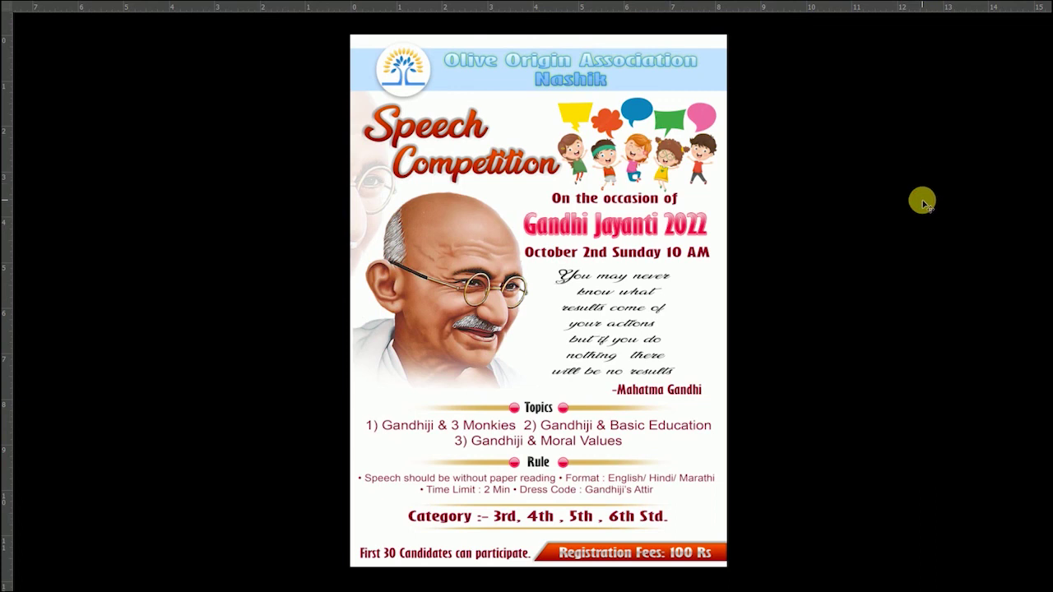
Return to Standard Screen Mode and open the screen recorder's options from the system tray
{"action": "key", "text": "f"}
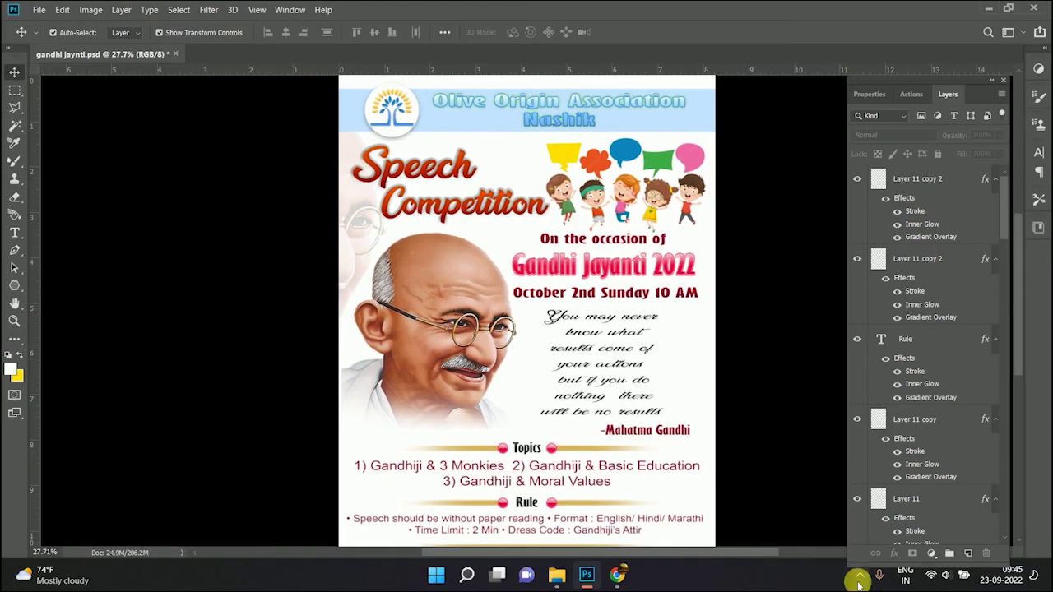
{"action": "left_click", "coordinate": [859, 581]}
{"action": "right_click", "coordinate": [848, 537]}
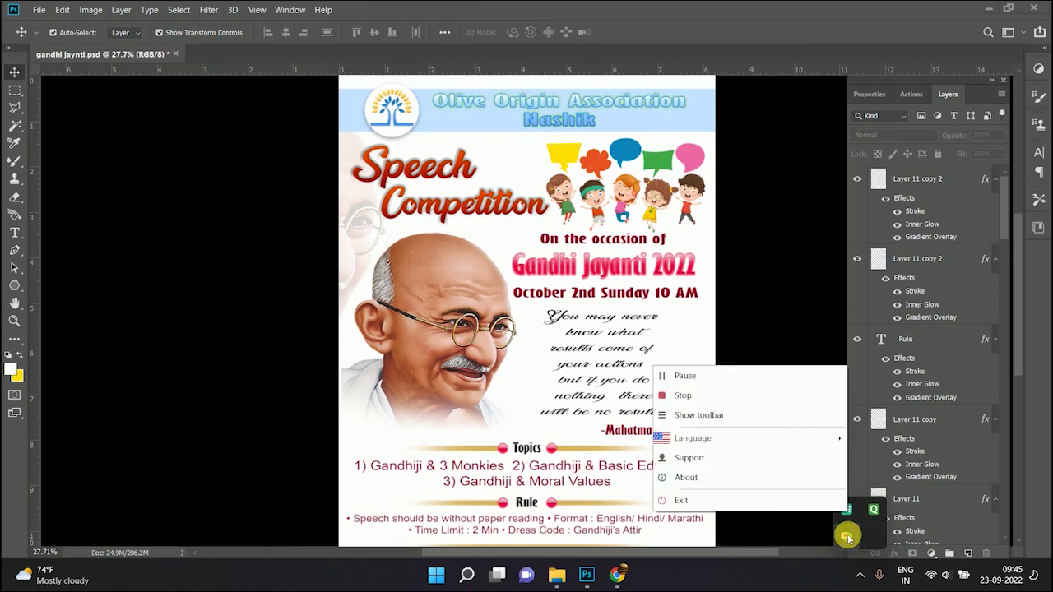